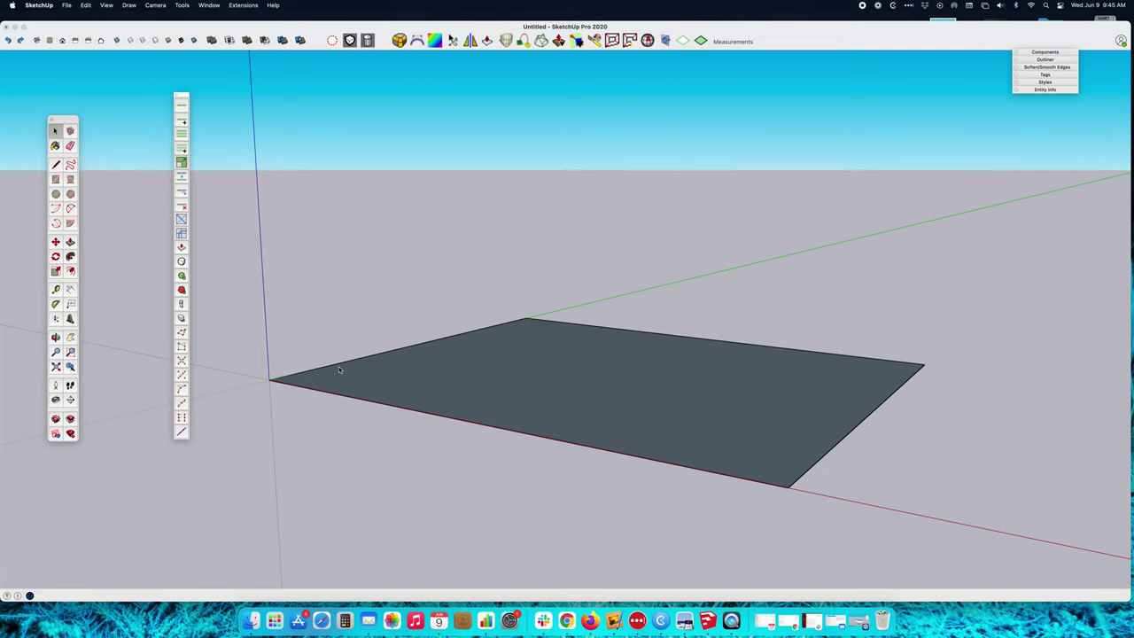
Push/Pull the rectangle face up 4 into a solid box on the ground plane
{"action": "middle_click_drag", "start_coordinate": [338, 365], "coordinate": [305, 371]}
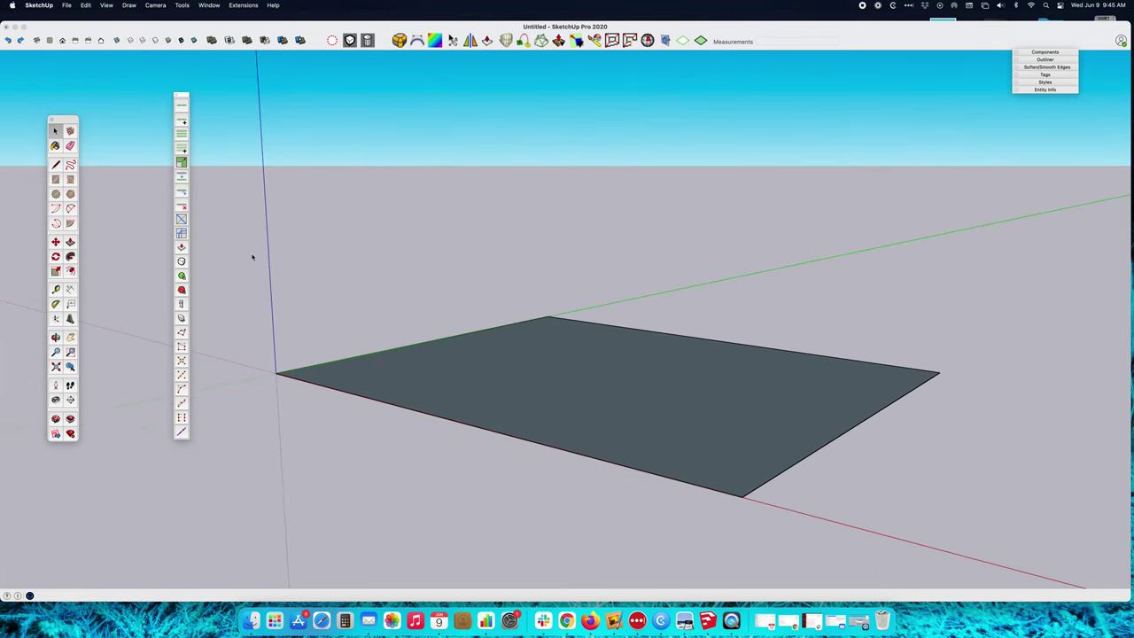
{"action": "middle_click_drag", "start_coordinate": [261, 286], "coordinate": [349, 355]}
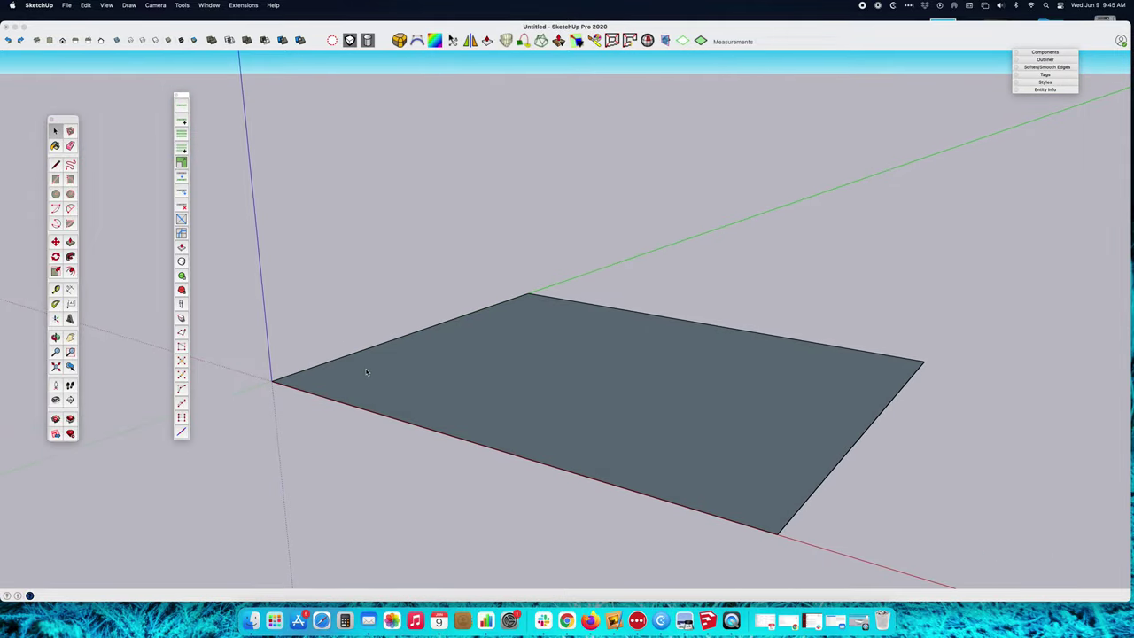
{"action": "left_click", "coordinate": [70, 241]}
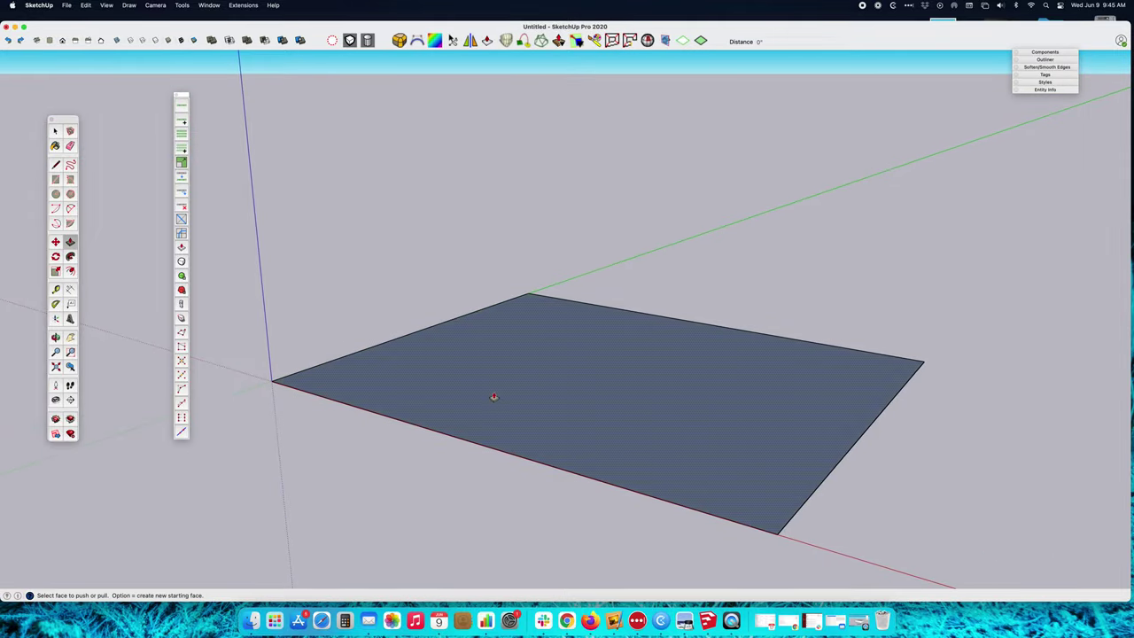
{"action": "left_click_drag", "start_coordinate": [494, 392], "coordinate": [496, 347]}
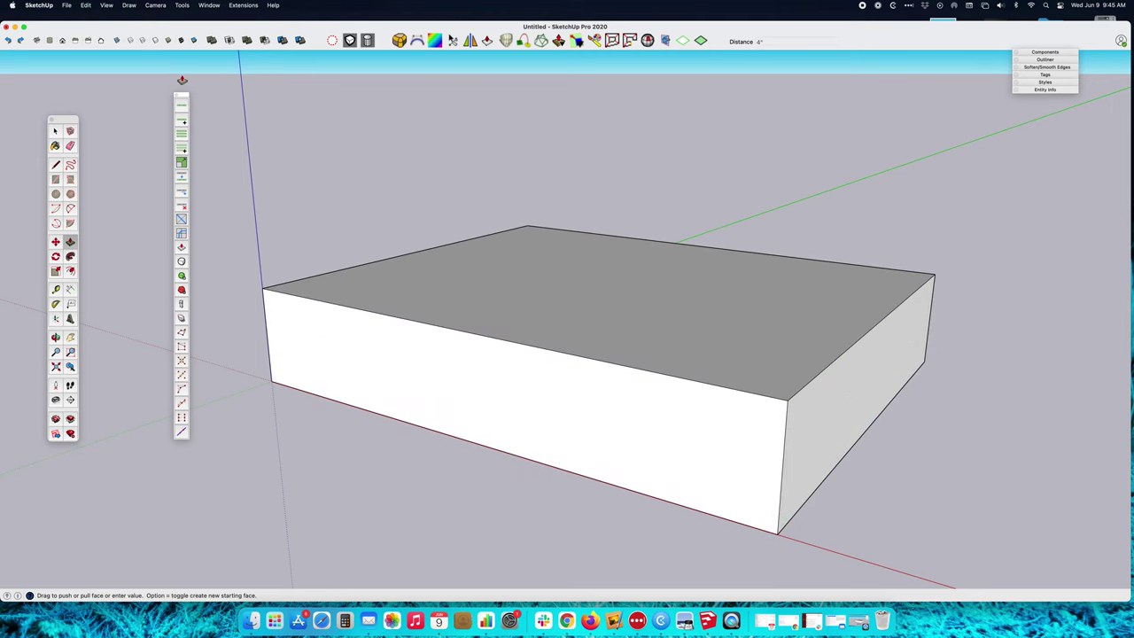
{"action": "left_click", "coordinate": [55, 131]}
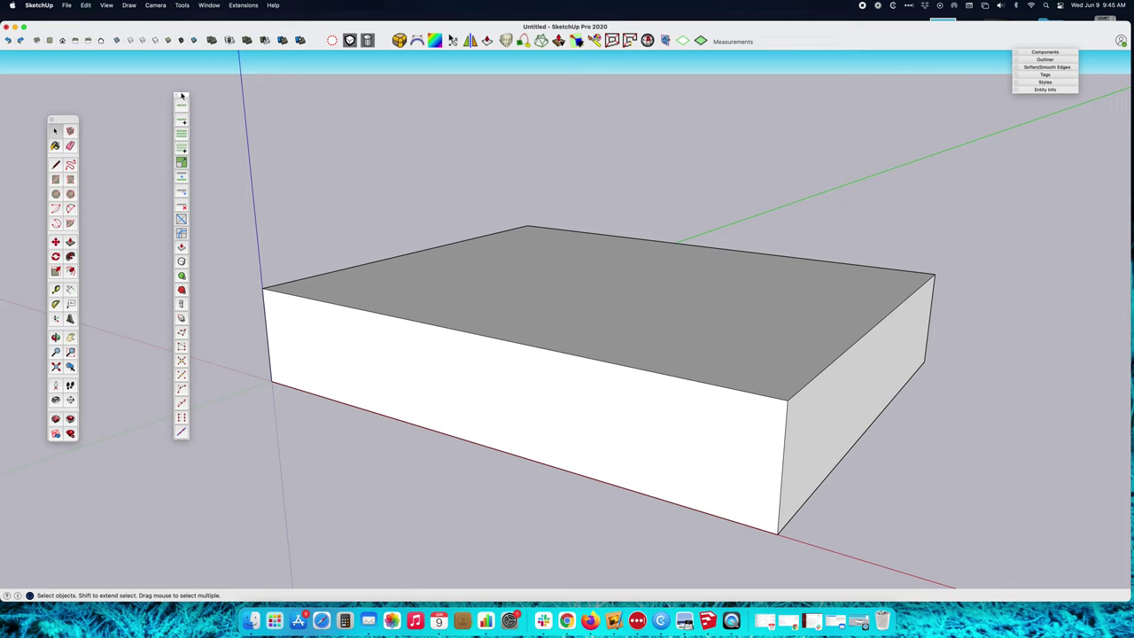
{"action": "mouse_move", "coordinate": [181, 95]}
{"action": "left_mouse_down"}
{"action": "mouse_move", "coordinate": [163, 101]}
{"action": "mouse_move", "coordinate": [165, 81]}
{"action": "mouse_move", "coordinate": [256, 109]}
{"action": "mouse_move", "coordinate": [192, 98]}
{"action": "left_mouse_up"}
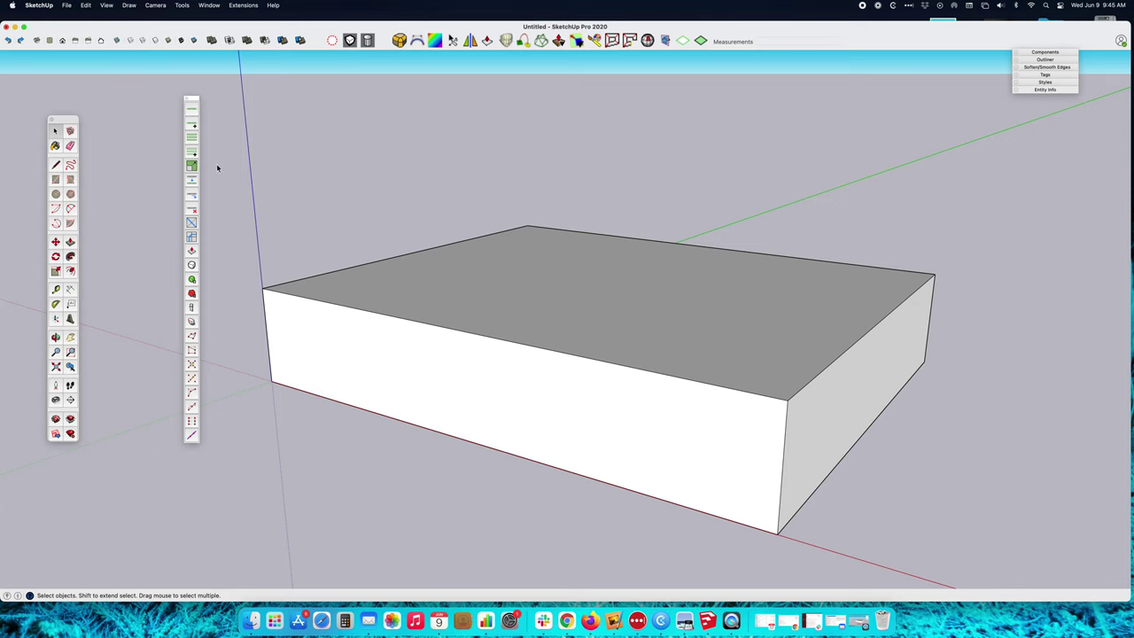
{"action": "left_click_drag", "start_coordinate": [193, 100], "coordinate": [172, 106]}
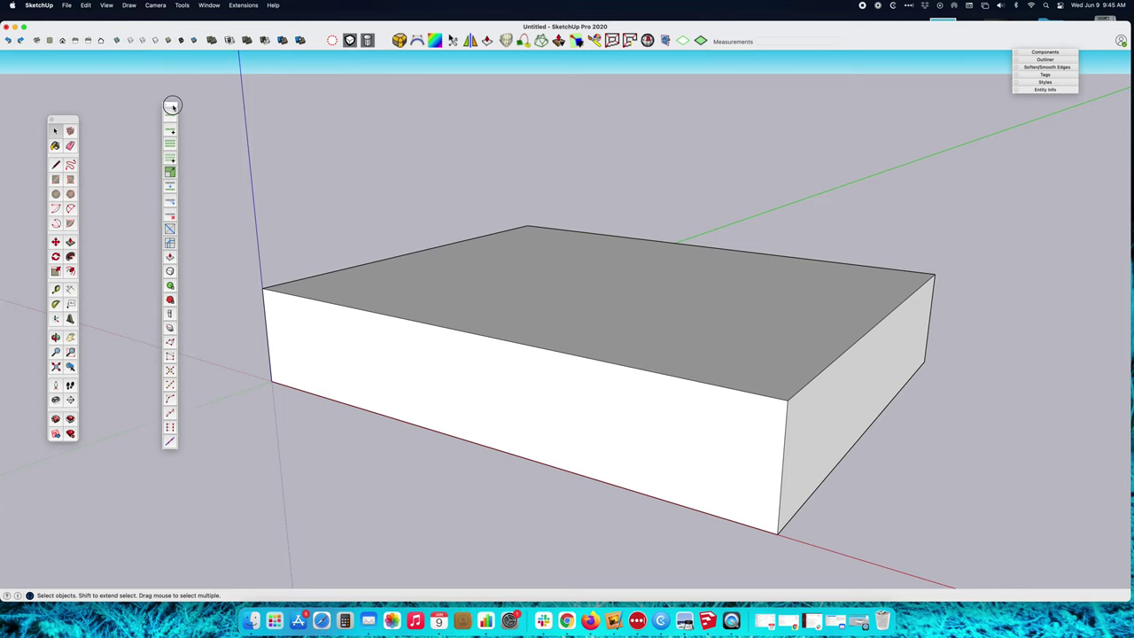
{"action": "middle_click_drag", "start_coordinate": [210, 282], "coordinate": [237, 249]}
{"action": "scroll", "coordinate": [238, 249], "scroll_direction": "down", "scroll_amount": 2}
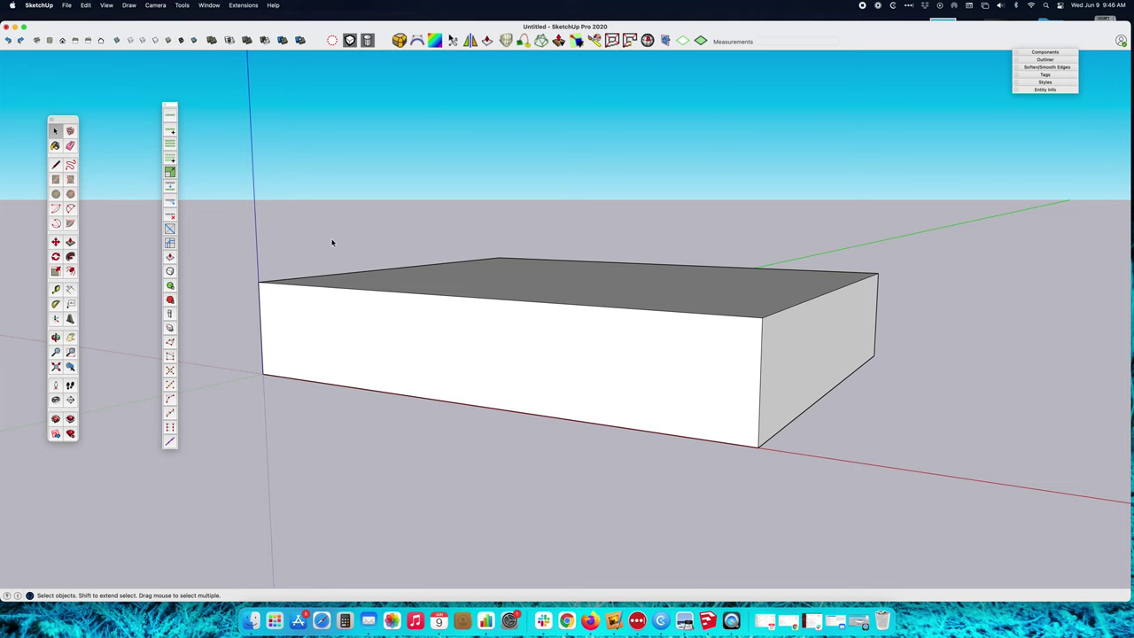
{"action": "middle_click_drag", "start_coordinate": [332, 242], "coordinate": [341, 277]}
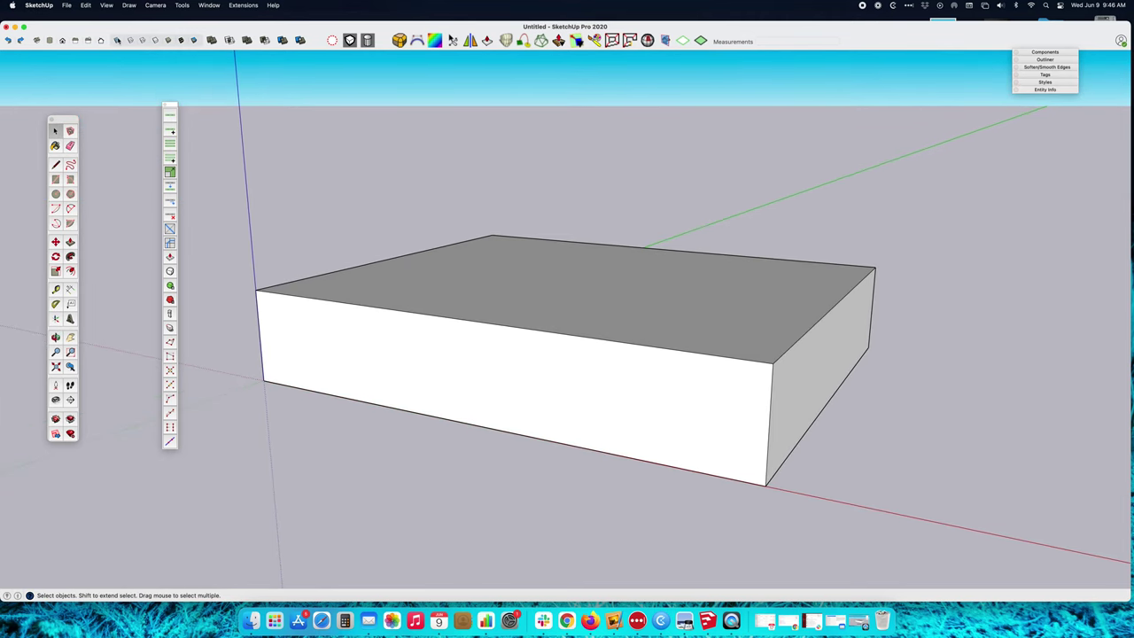
{"action": "left_click", "coordinate": [116, 41]}
{"action": "left_click", "coordinate": [117, 41]}
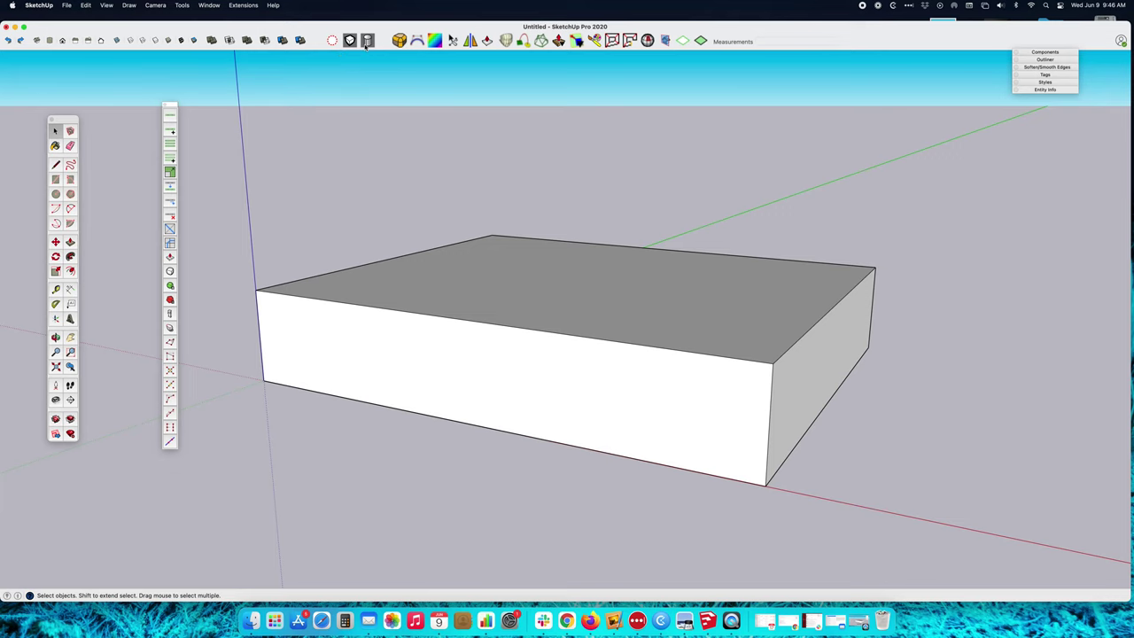
{"action": "mouse_move", "coordinate": [455, 228]}
{"action": "middle_mouse_down"}
{"action": "mouse_move", "coordinate": [454, 259]}
{"action": "mouse_move", "coordinate": [472, 237]}
{"action": "middle_mouse_up"}
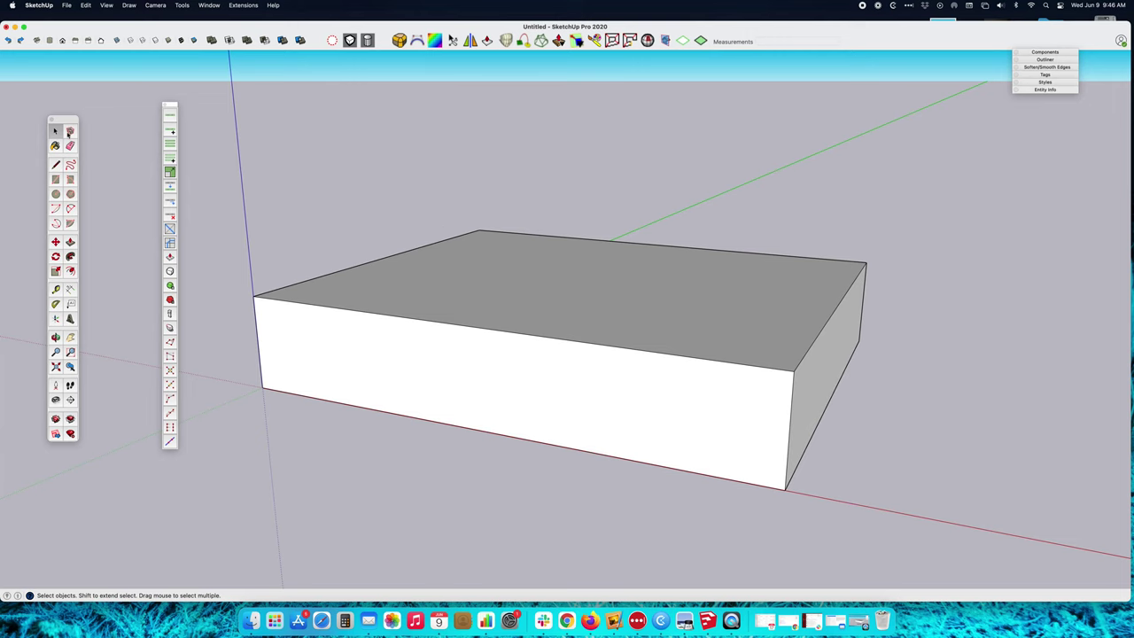
{"action": "middle_click_drag", "start_coordinate": [423, 374], "coordinate": [408, 347]}
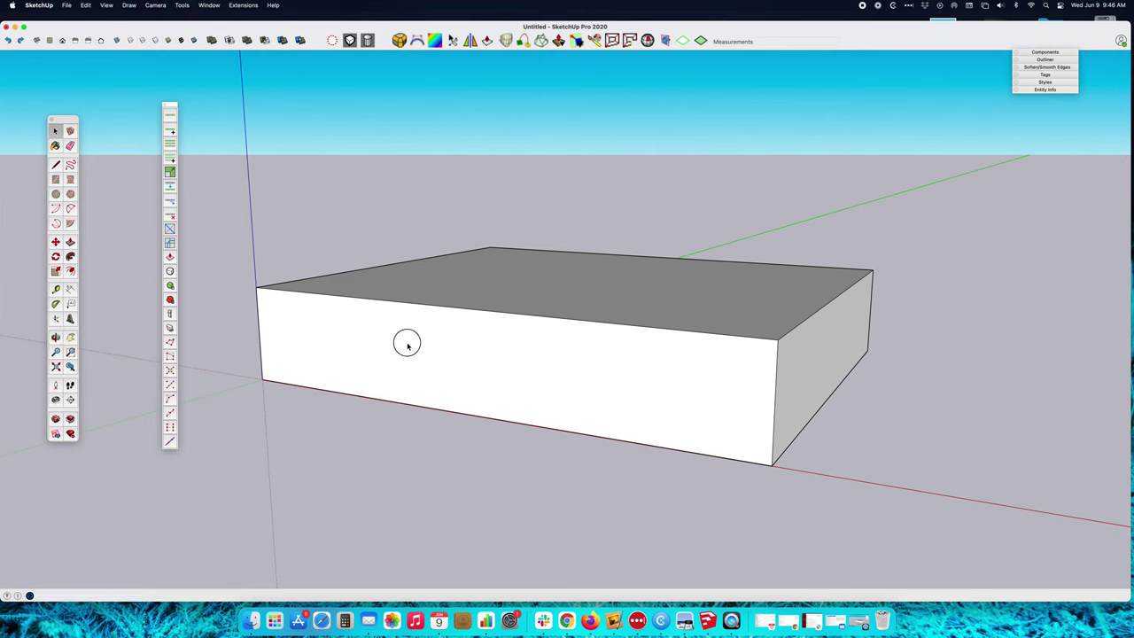
{"action": "triple_click", "coordinate": [408, 346]}
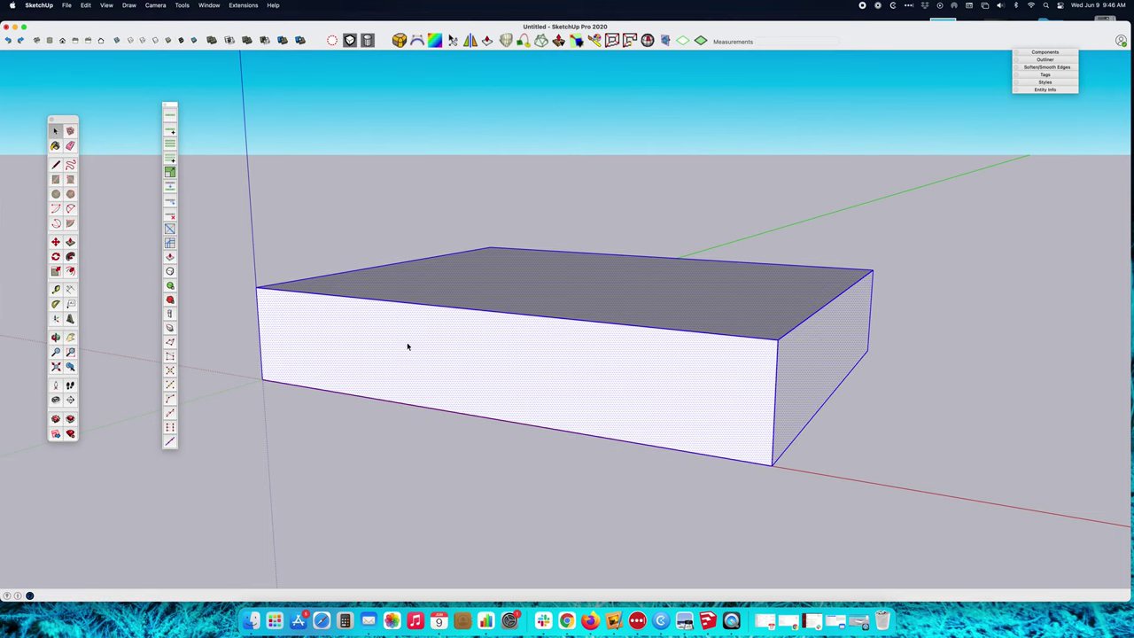
Group the slab from its right-click menu, then apply SubD subdivision to it
{"action": "right_click", "coordinate": [407, 346]}
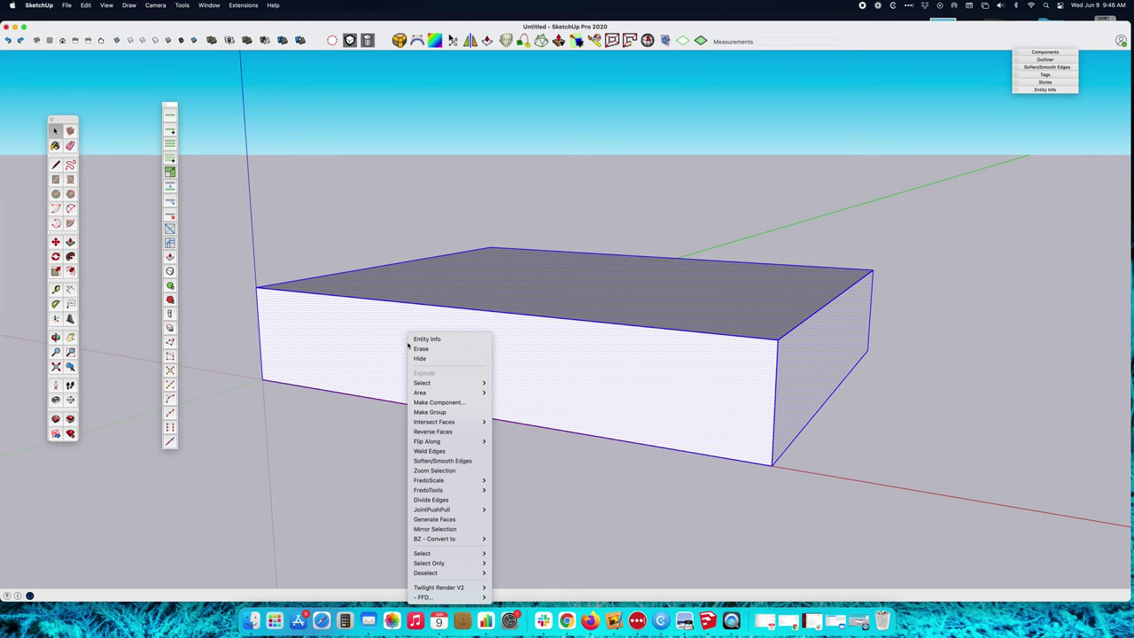
{"action": "left_click", "coordinate": [455, 411]}
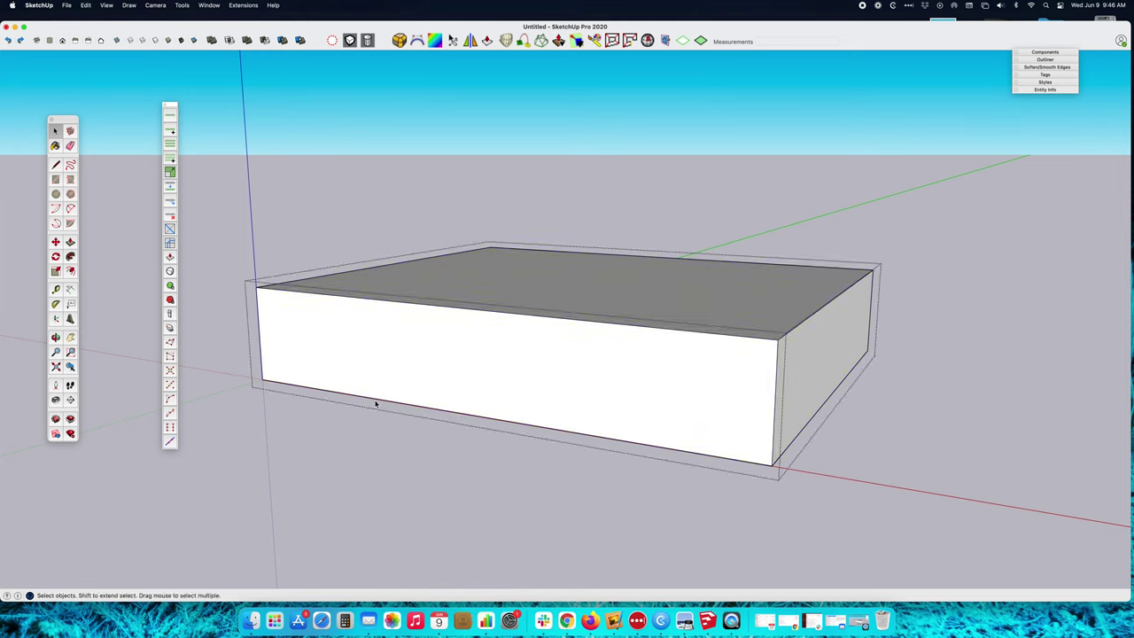
{"action": "key", "text": "o"}
{"action": "left_click_drag", "start_coordinate": [368, 424], "coordinate": [430, 423]}
{"action": "key", "text": "space"}
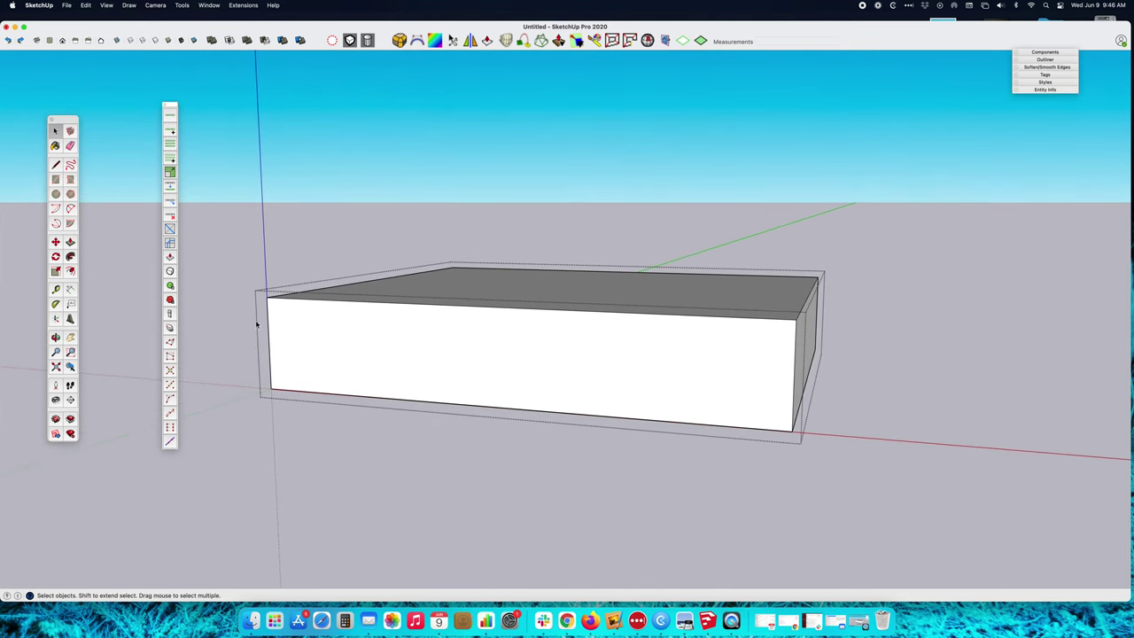
{"action": "left_click", "coordinate": [171, 273]}
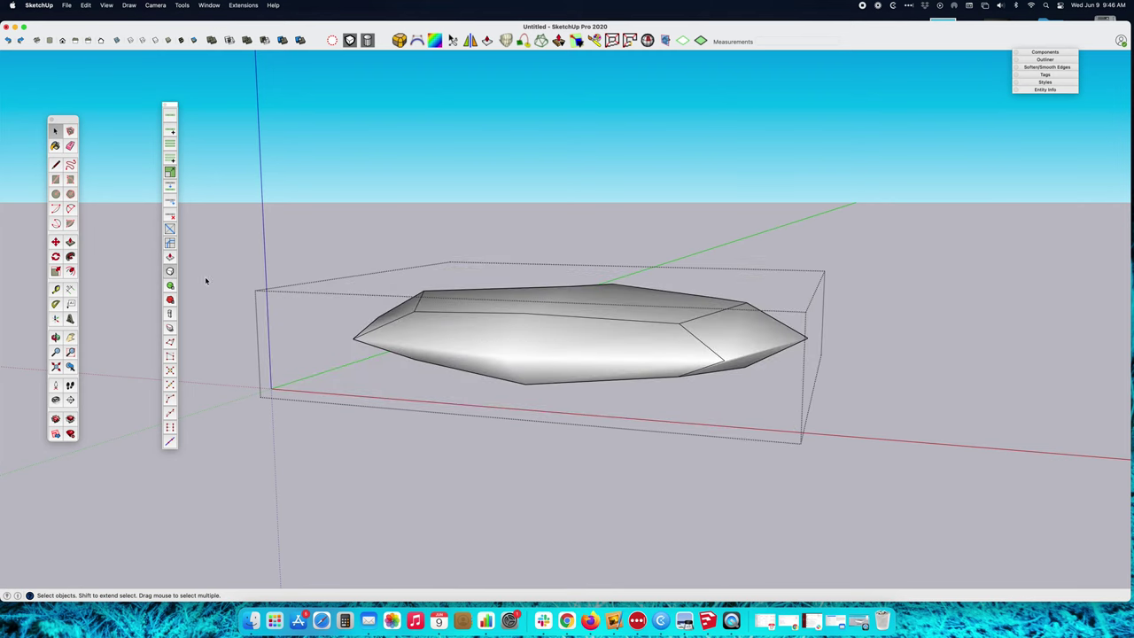
Raise the SubD iteration count three times for a smoother rounded shape
{"action": "middle_click_drag", "start_coordinate": [204, 281], "coordinate": [485, 356]}
{"action": "key", "text": "space"}
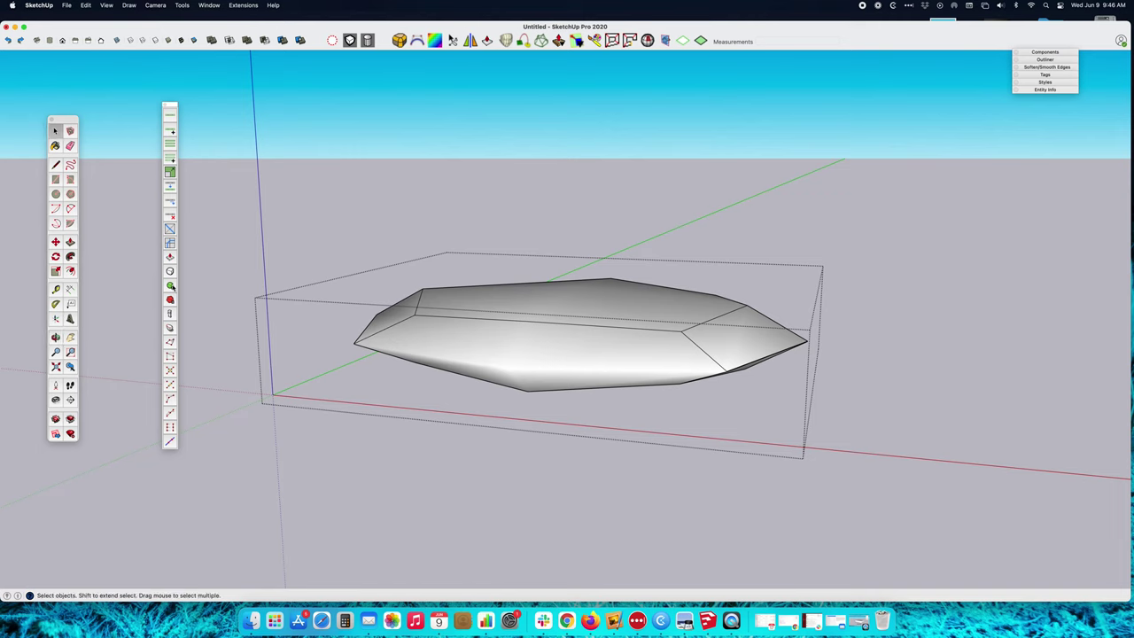
{"action": "left_click", "coordinate": [170, 286]}
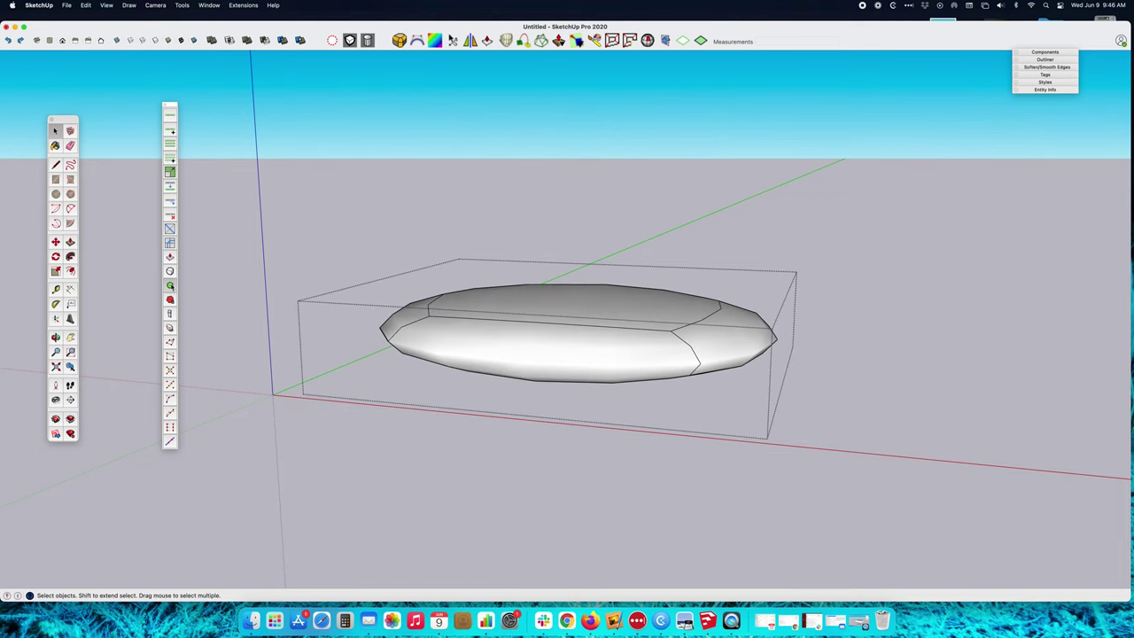
{"action": "left_click", "coordinate": [171, 285]}
{"action": "left_click", "coordinate": [177, 287]}
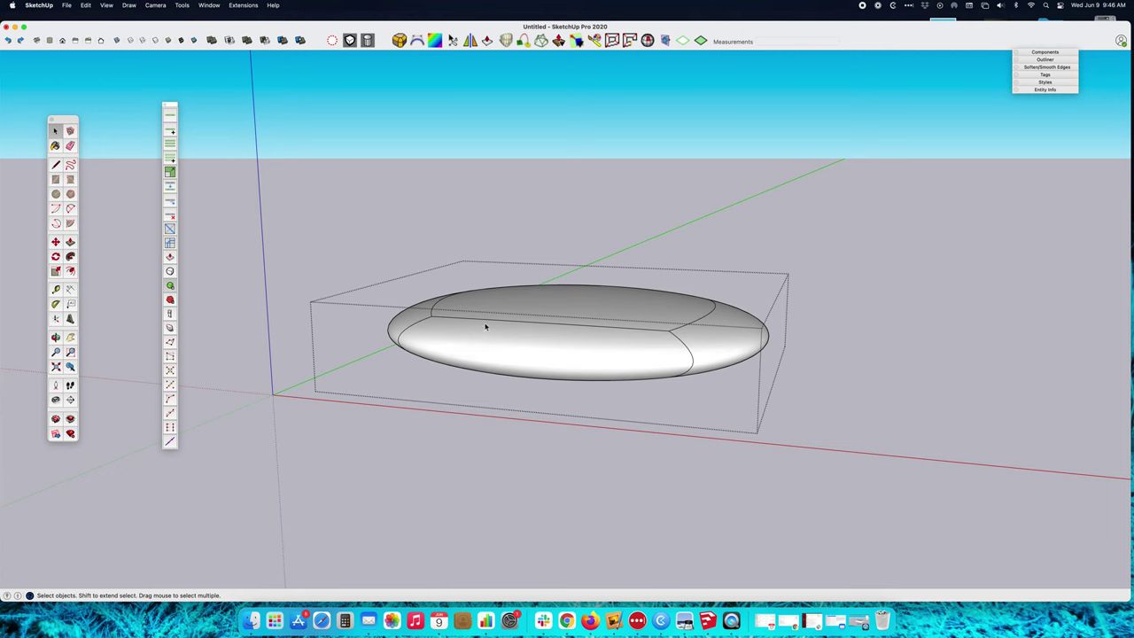
Show hidden geometry, then lower the iterations twice back to coarse facets
{"action": "left_click", "coordinate": [332, 40]}
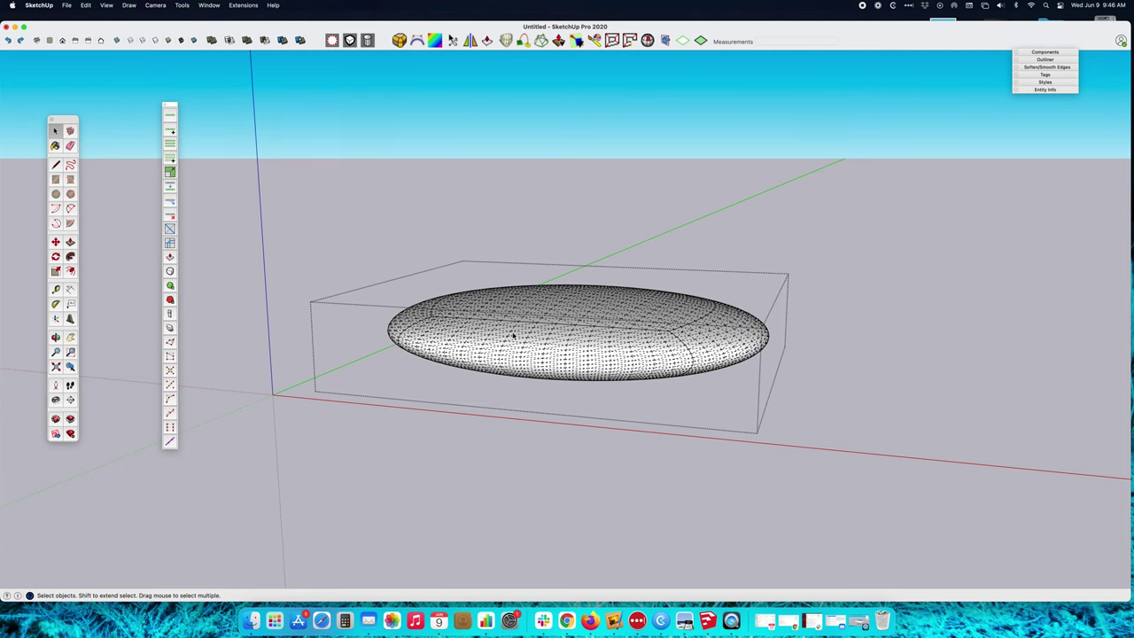
{"action": "middle_click_drag", "start_coordinate": [512, 335], "coordinate": [519, 388]}
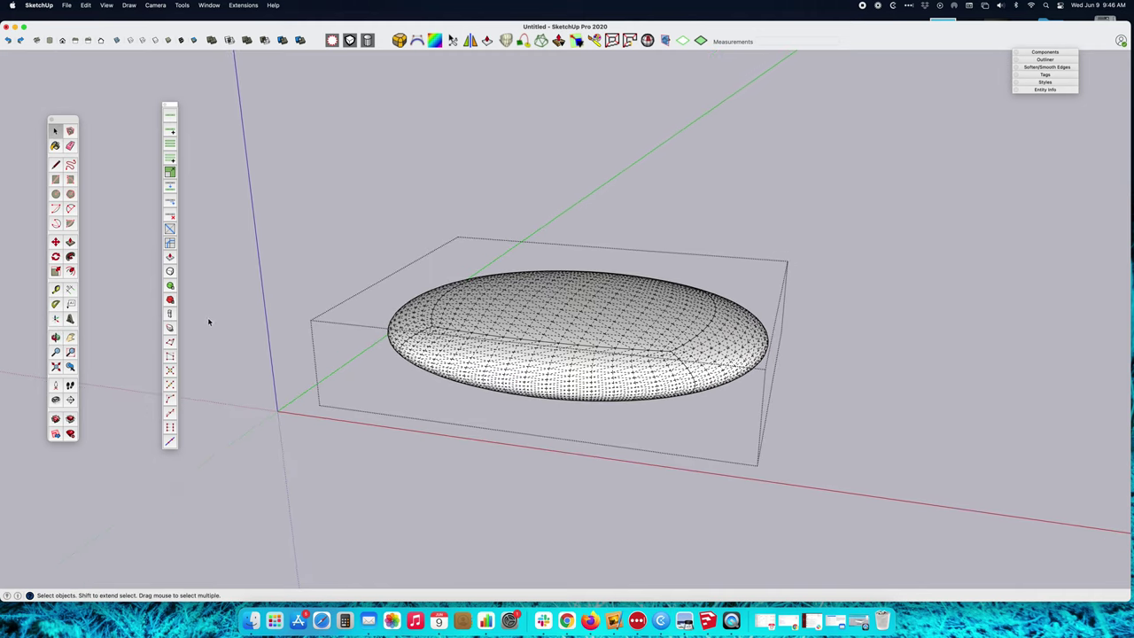
{"action": "left_click", "coordinate": [171, 302]}
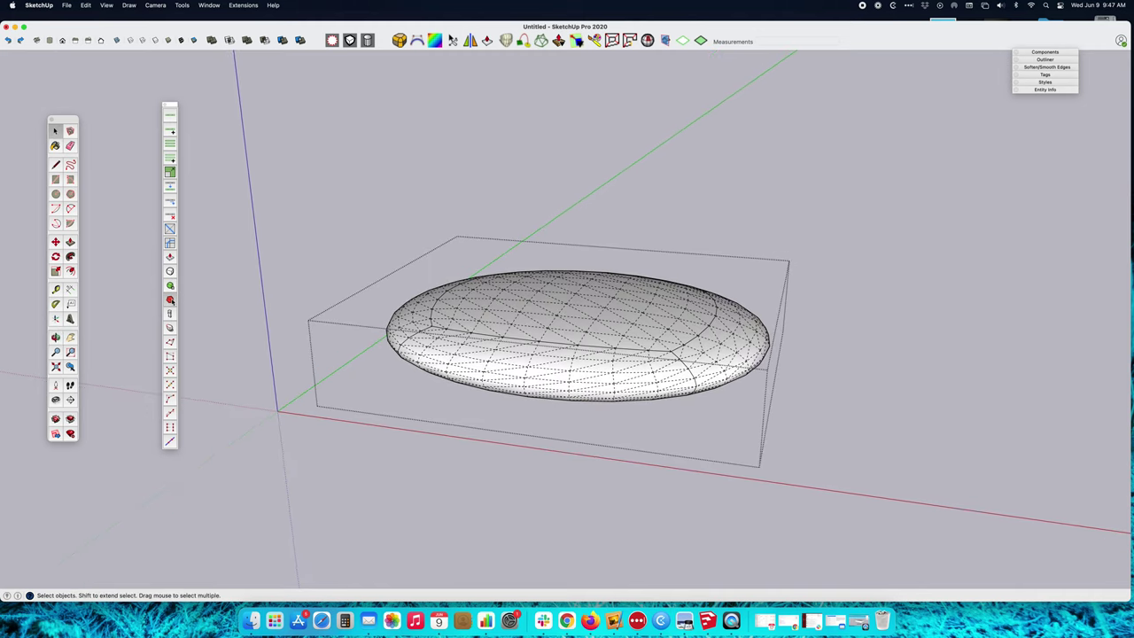
{"action": "left_click", "coordinate": [171, 301]}
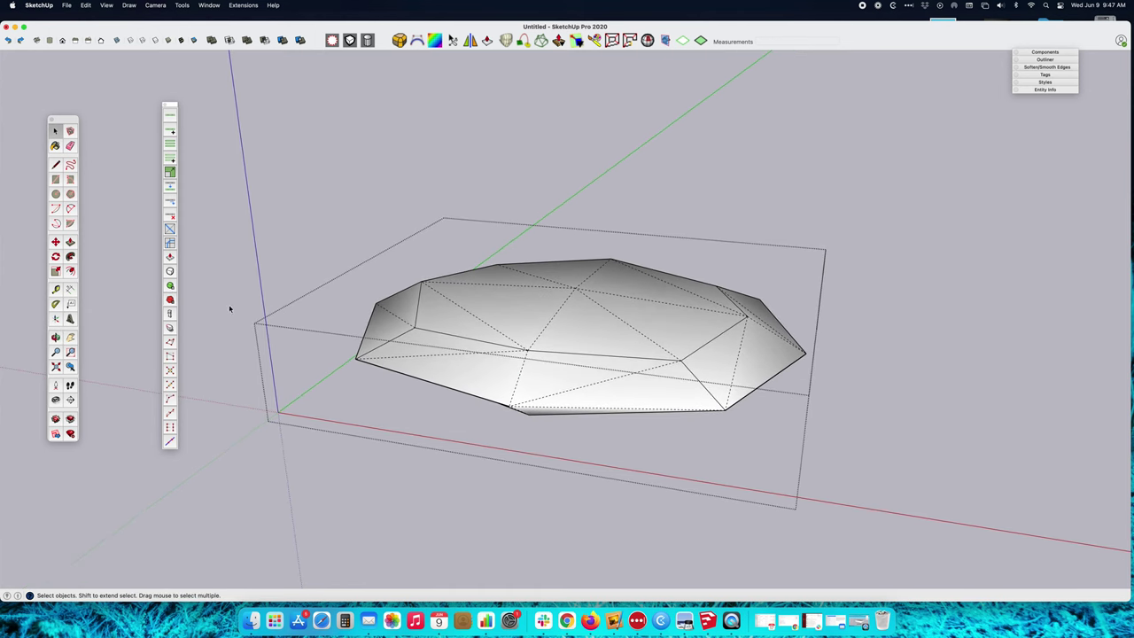
Turn subdivision off to restore the plain box, then select the loop around its top front edge
{"action": "left_click", "coordinate": [170, 271]}
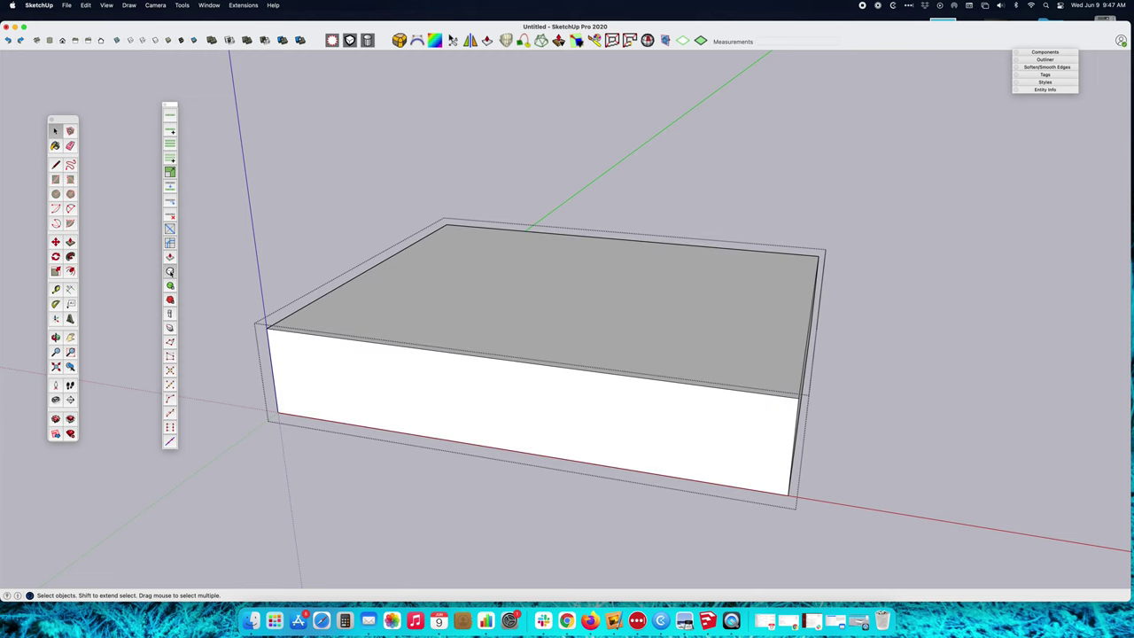
{"action": "middle_click_drag", "start_coordinate": [347, 420], "coordinate": [385, 368]}
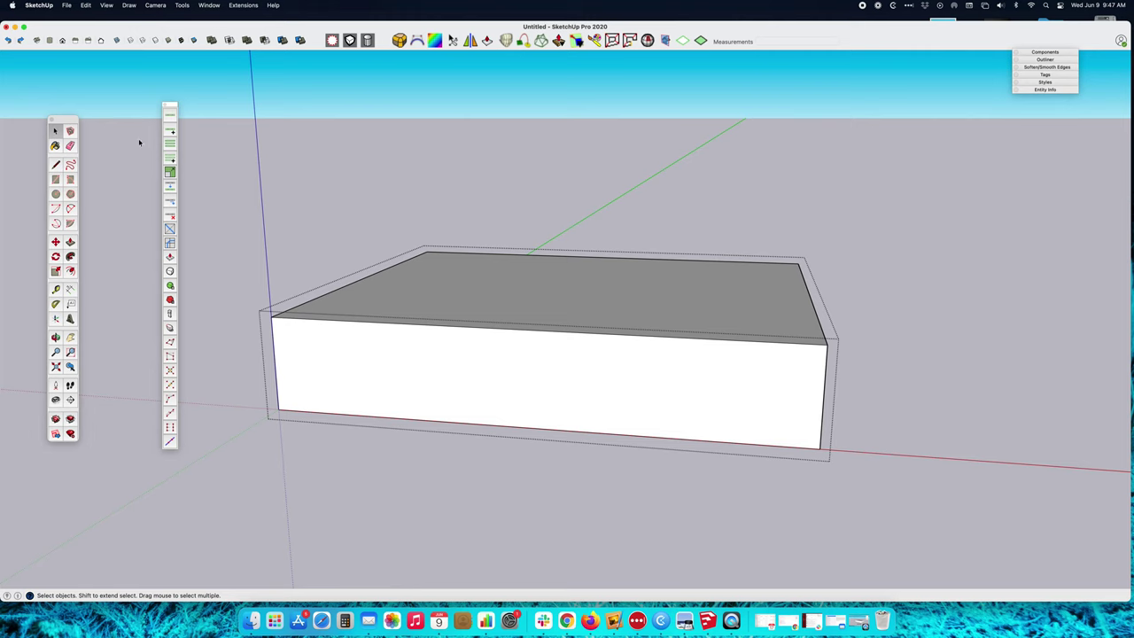
{"action": "left_click", "coordinate": [496, 332]}
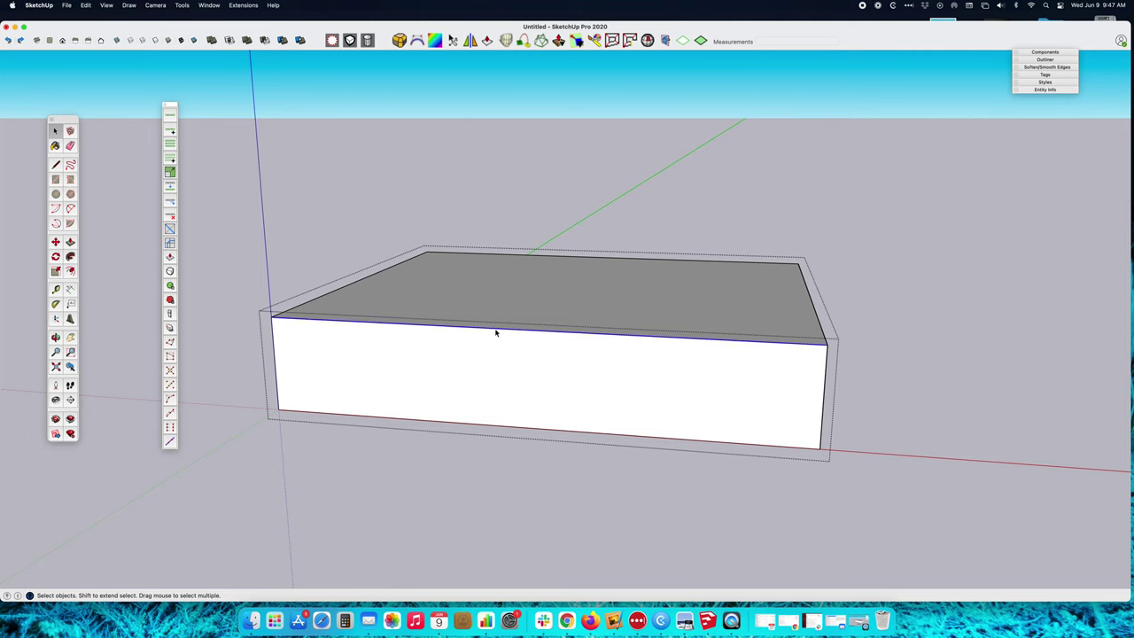
{"action": "left_click", "coordinate": [170, 145]}
{"action": "middle_click_drag", "start_coordinate": [612, 342], "coordinate": [673, 387]}
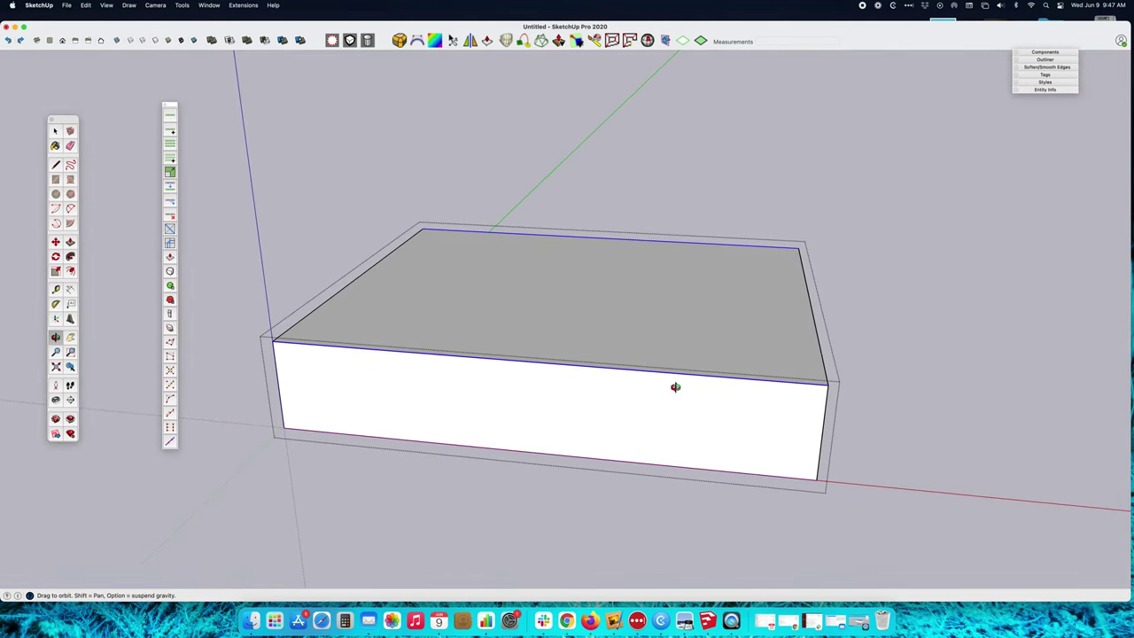
Insert three edge loops along the box's length, with pinch set to 70
{"action": "left_click", "coordinate": [170, 244]}
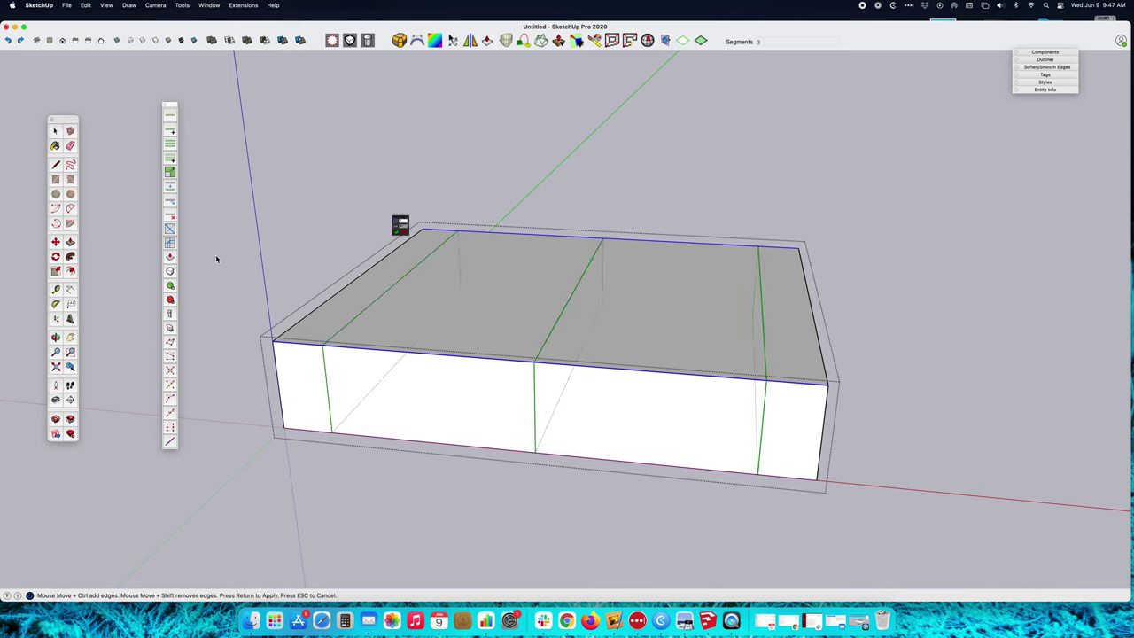
{"action": "left_click", "coordinate": [400, 228]}
{"action": "type", "text": "70"}
{"action": "key", "text": "Return"}
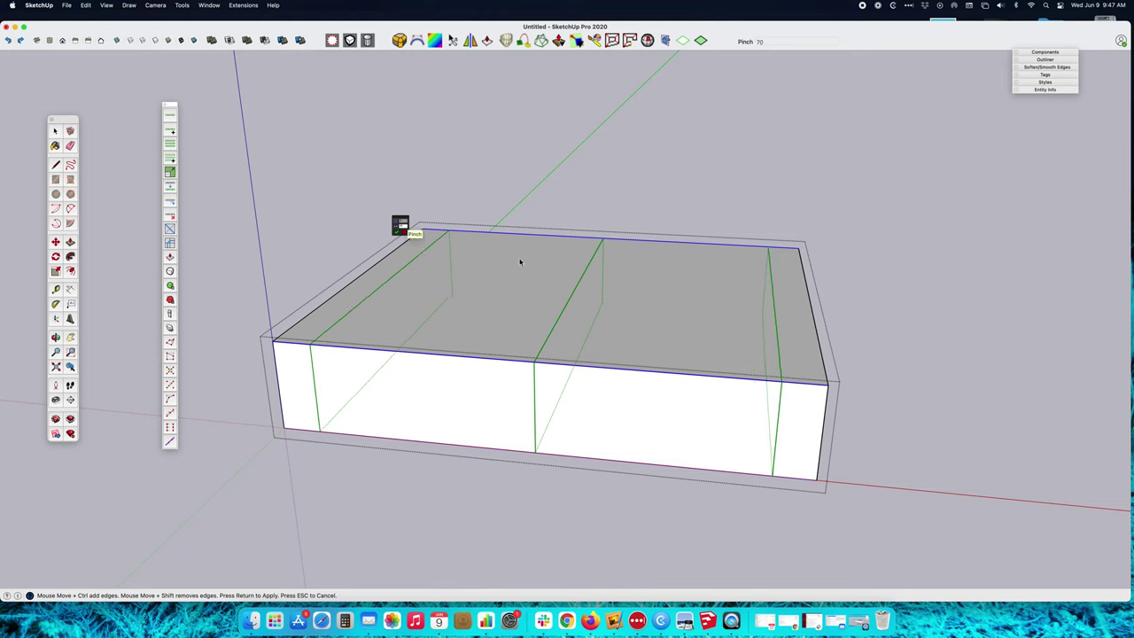
{"action": "left_click", "coordinate": [400, 224]}
{"action": "type", "text": "4"}
{"action": "key", "text": "Return"}
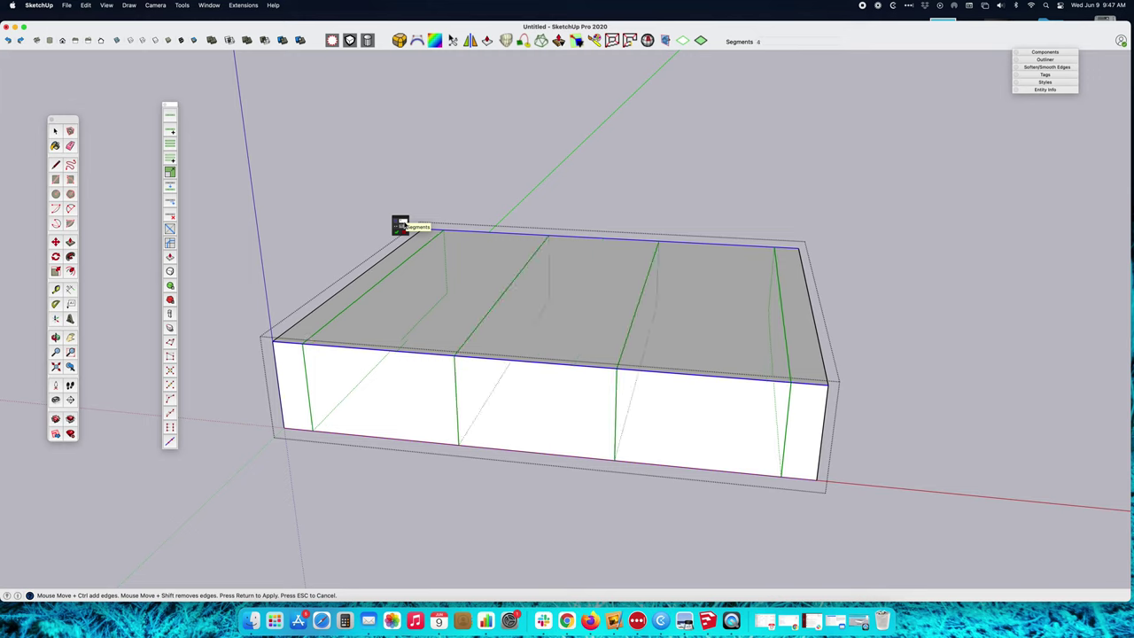
{"action": "key", "text": "Return"}
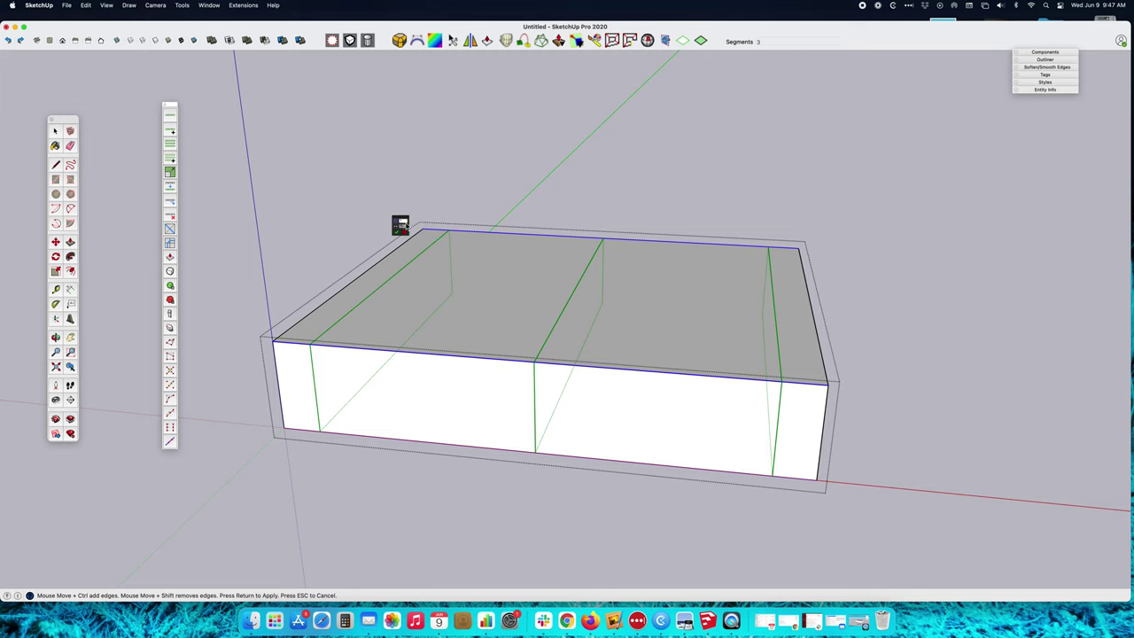
{"action": "key", "text": "Return"}
Select the vertical edge ring and insert horizontal edge loops around the sides
{"action": "middle_click_drag", "start_coordinate": [362, 263], "coordinate": [331, 360]}
{"action": "left_click", "coordinate": [323, 366]}
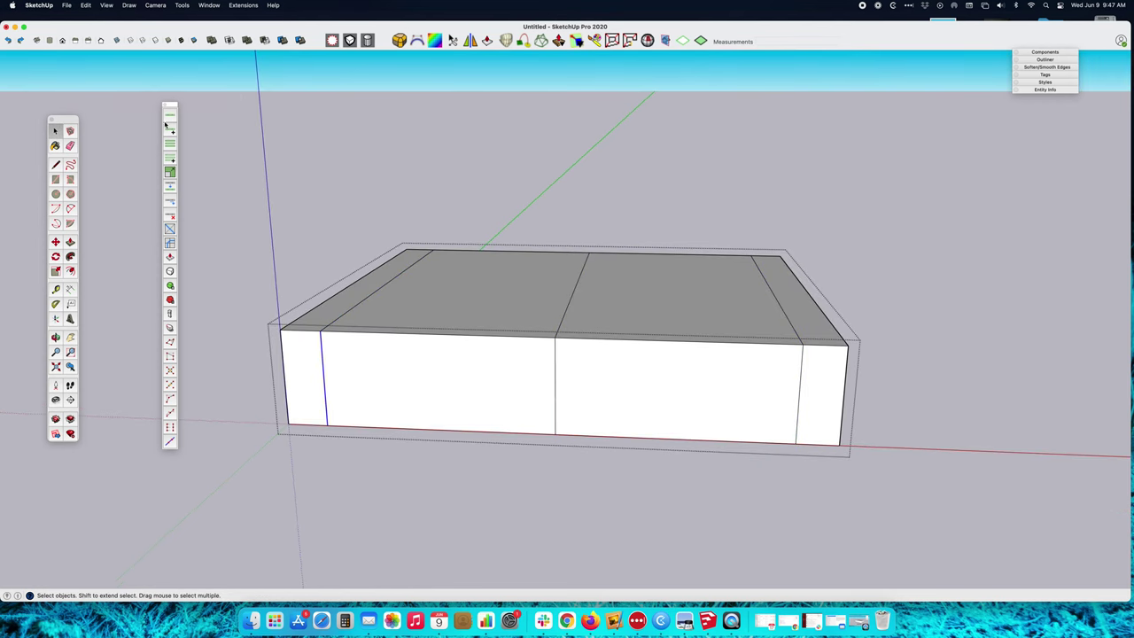
{"action": "left_click", "coordinate": [171, 155]}
{"action": "left_click", "coordinate": [170, 244]}
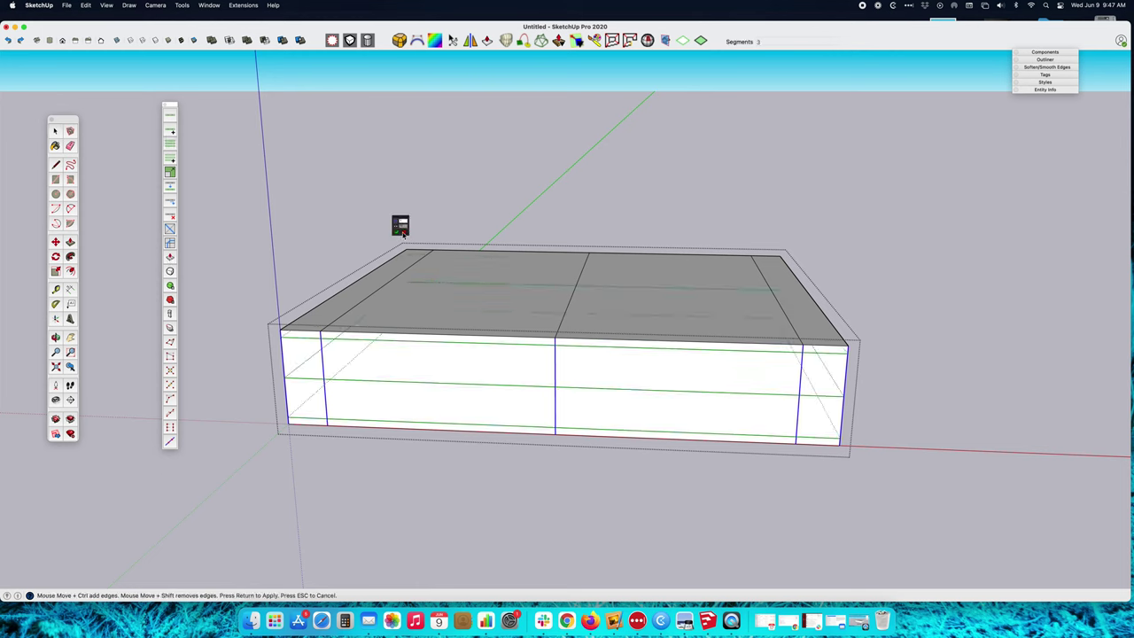
{"action": "key", "text": "Tab"}
{"action": "key", "text": "Return"}
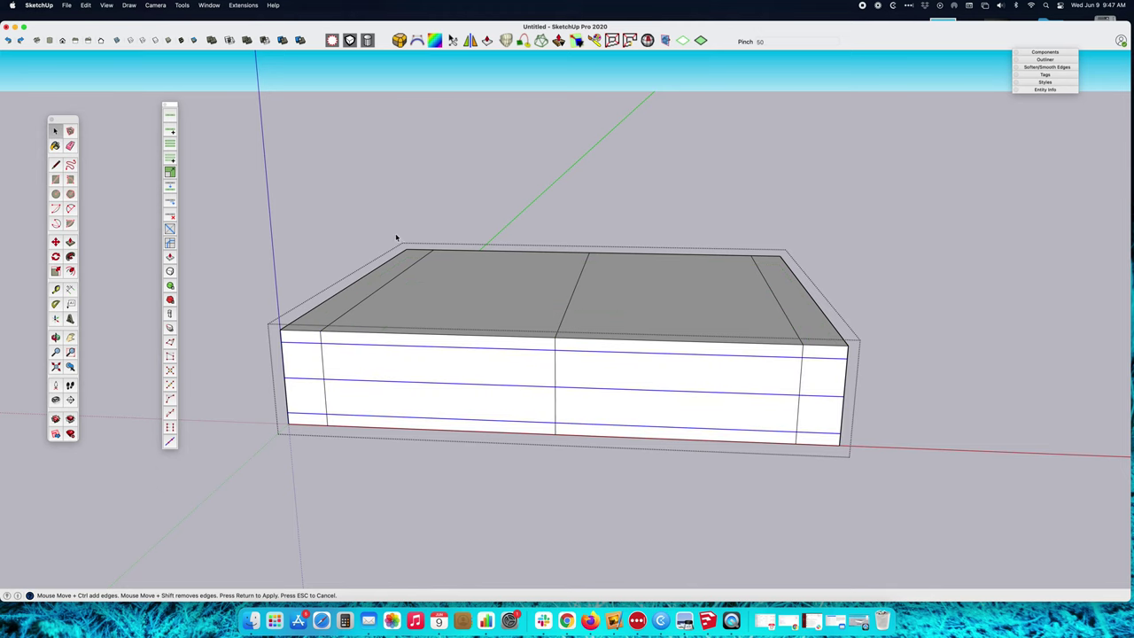
Select the ring of top edges and insert edge loops with pinch 70
{"action": "left_click", "coordinate": [358, 282]}
{"action": "left_click", "coordinate": [168, 149]}
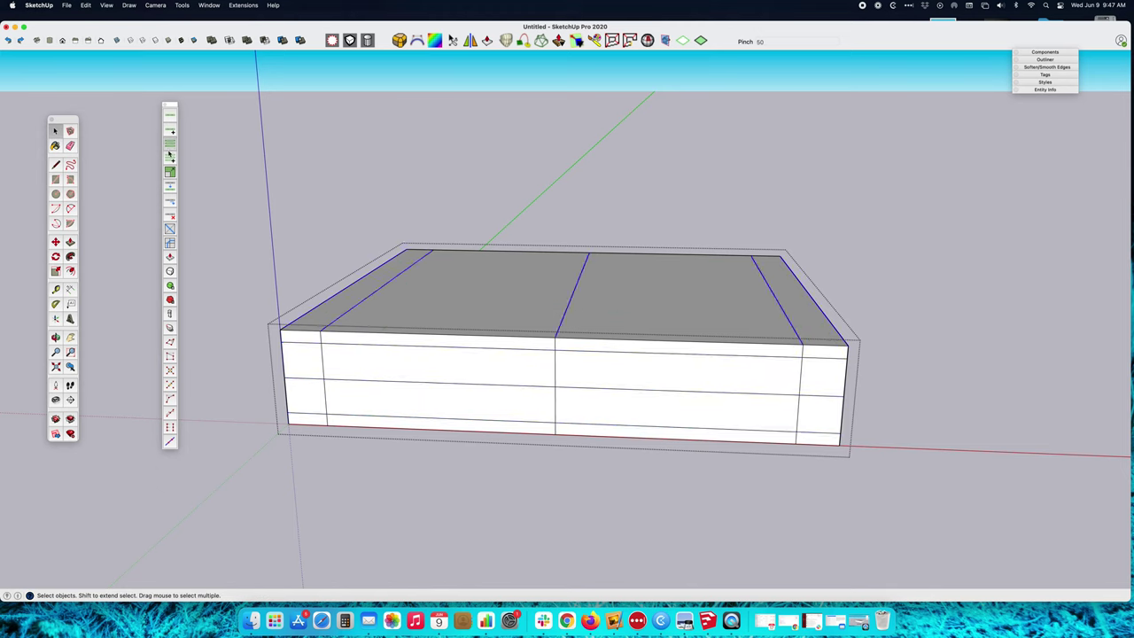
{"action": "left_click", "coordinate": [169, 243]}
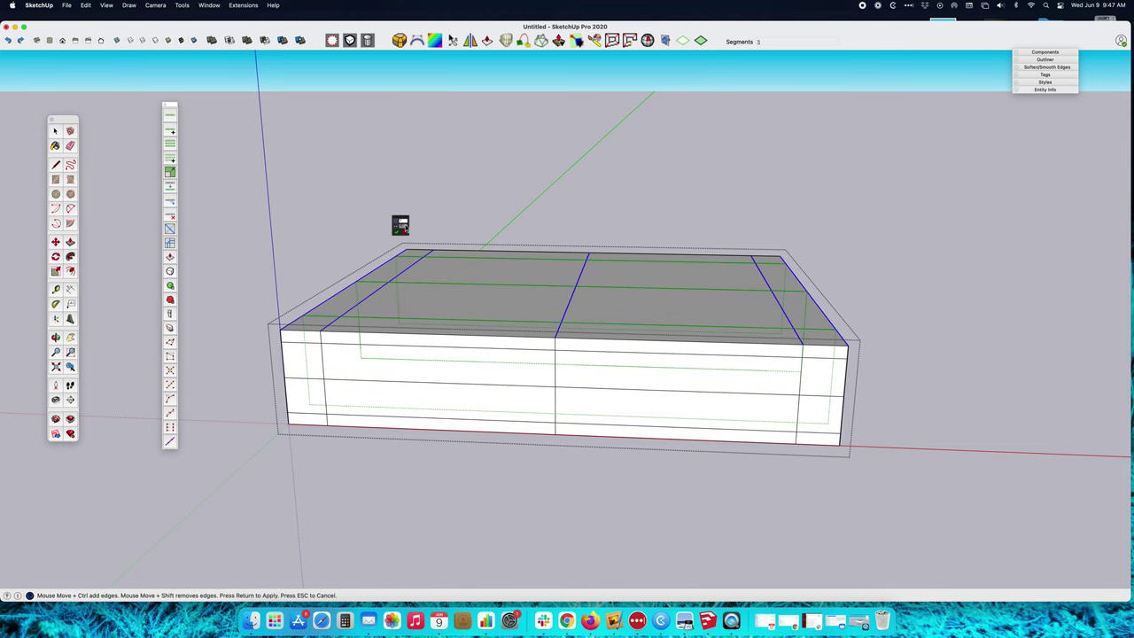
{"action": "middle_click_drag", "start_coordinate": [331, 263], "coordinate": [381, 280]}
{"action": "left_click", "coordinate": [399, 225]}
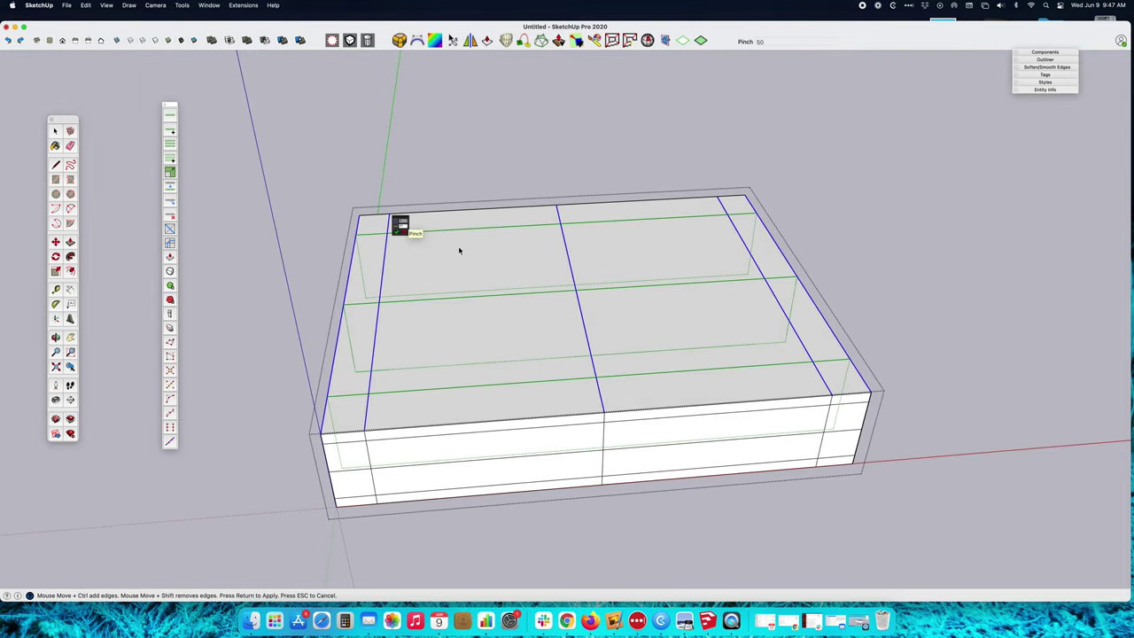
{"action": "type", "text": "70"}
{"action": "key", "text": "Return"}
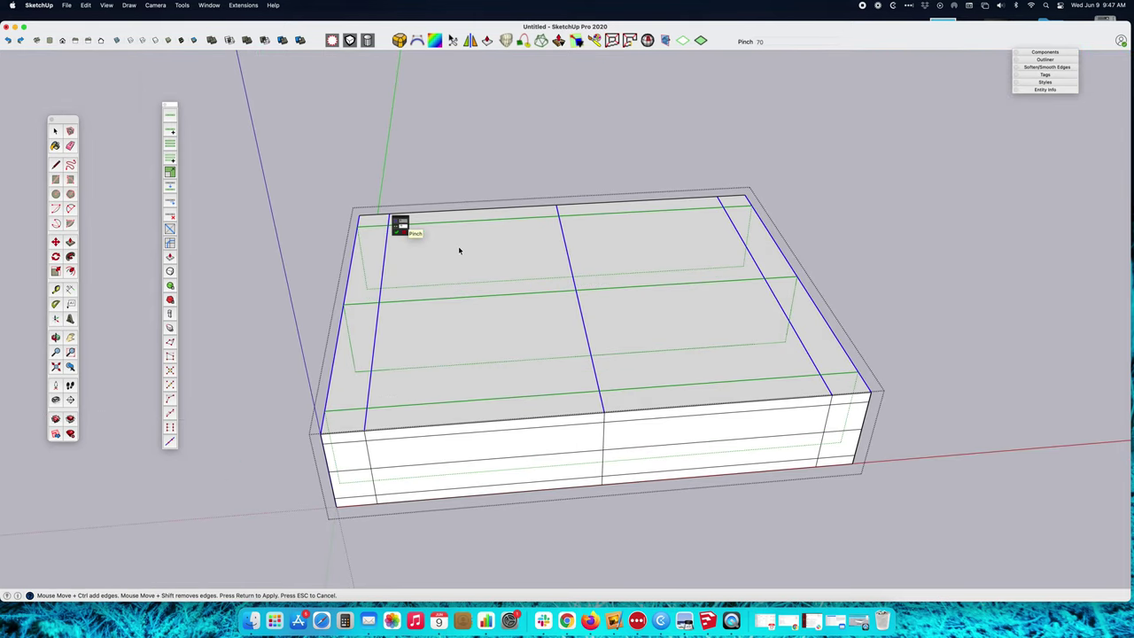
{"action": "left_click", "coordinate": [396, 231]}
Subdivide the box into a smooth, softly rounded cushion
{"action": "middle_click_drag", "start_coordinate": [483, 376], "coordinate": [335, 278]}
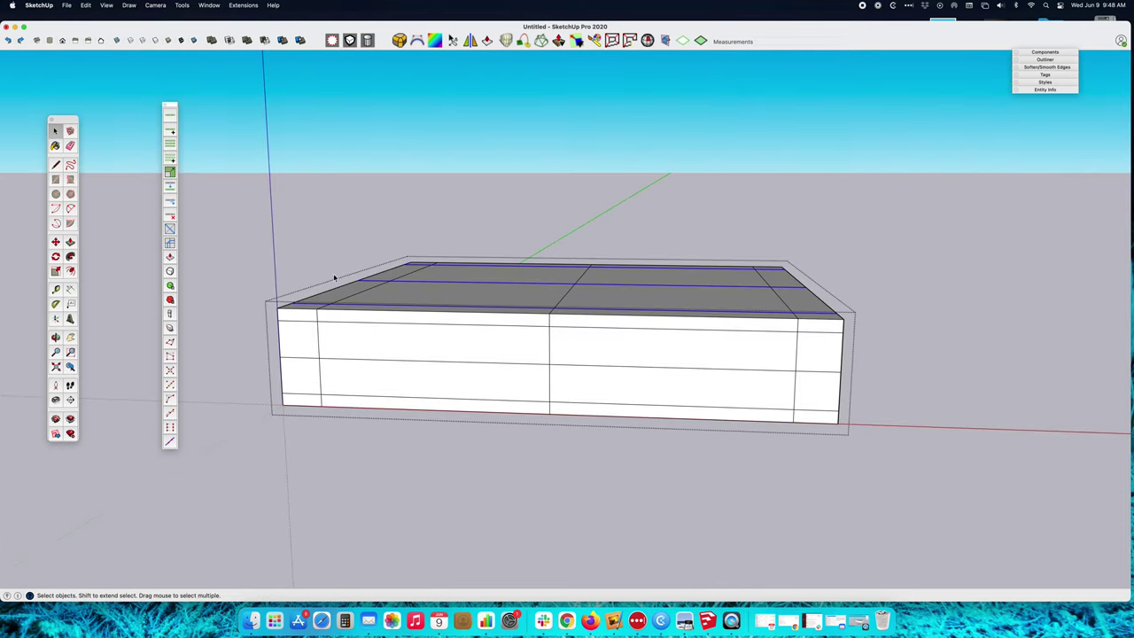
{"action": "left_click", "coordinate": [171, 271]}
{"action": "middle_click_drag", "start_coordinate": [185, 283], "coordinate": [381, 390]}
Turn off the SubD wireframe, orbit around the cushion, then toggle subdivision off for sharp corners
{"action": "left_click", "coordinate": [331, 40]}
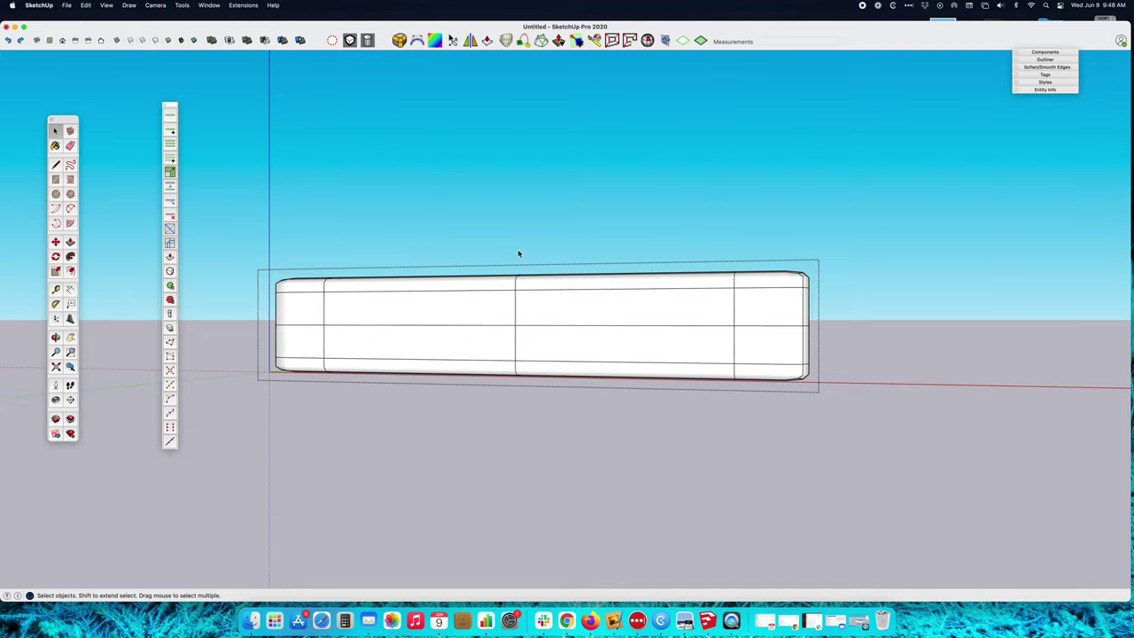
{"action": "middle_click_drag", "start_coordinate": [517, 249], "coordinate": [551, 275]}
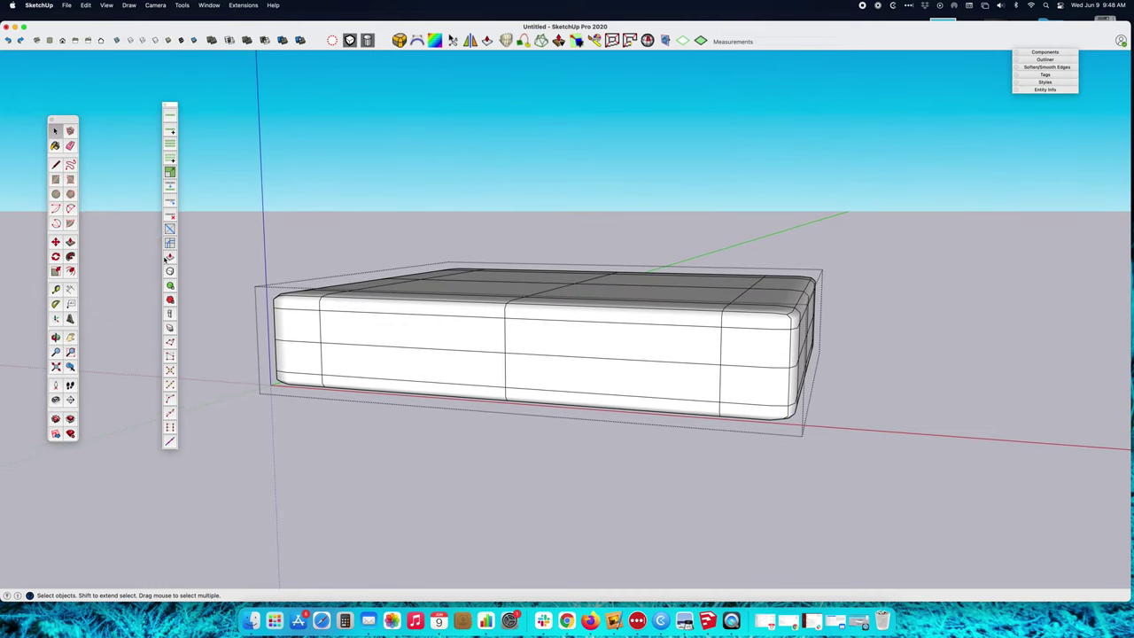
{"action": "middle_click_drag", "start_coordinate": [574, 305], "coordinate": [592, 324]}
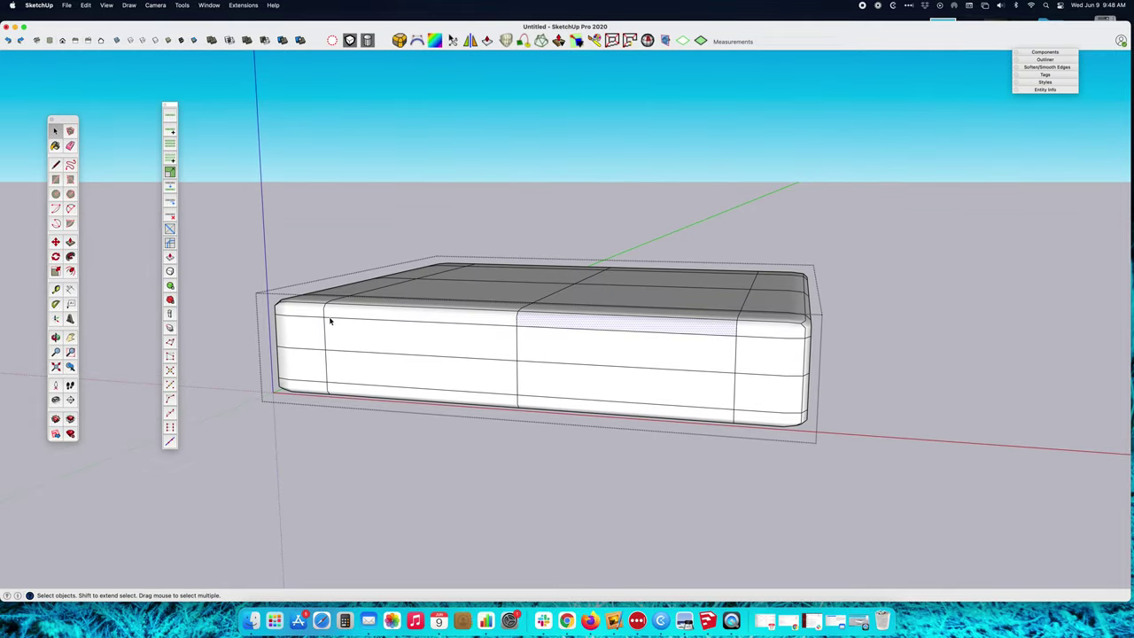
{"action": "left_click", "coordinate": [170, 271]}
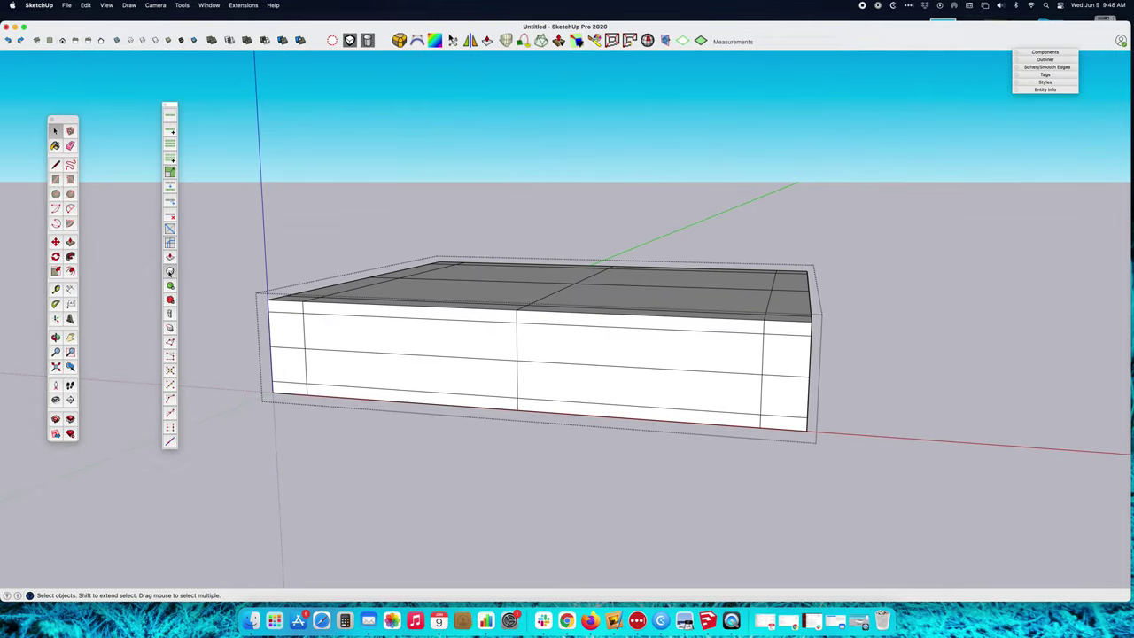
Crossing-select the right half of the box and delete it
{"action": "key", "text": "o"}
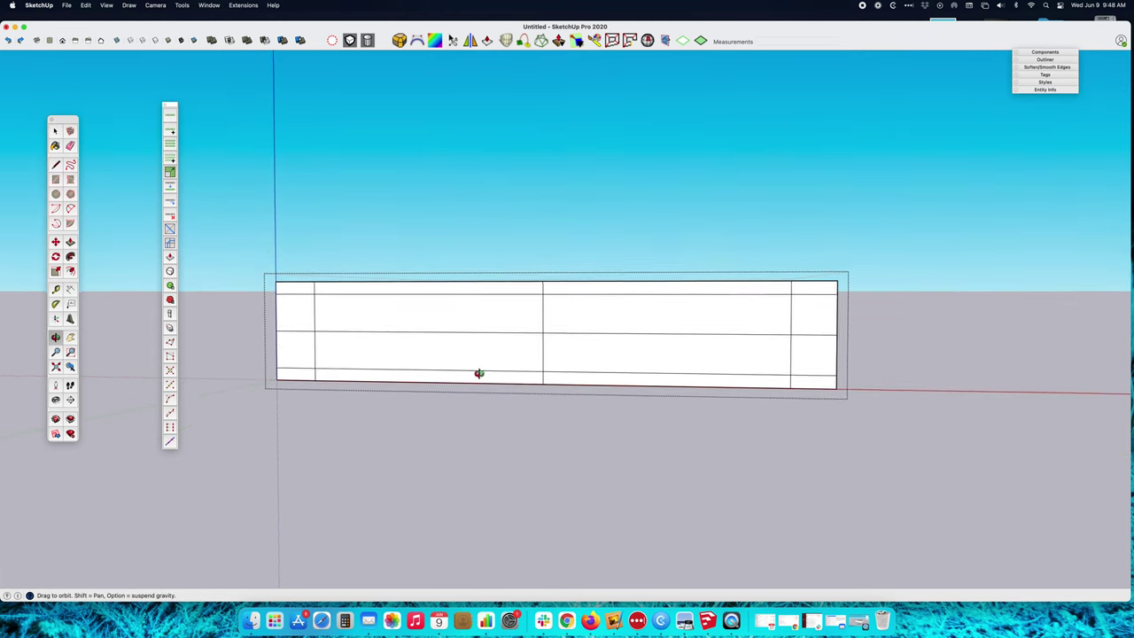
{"action": "left_click_drag", "start_coordinate": [479, 373], "coordinate": [523, 417]}
{"action": "key", "text": "space"}
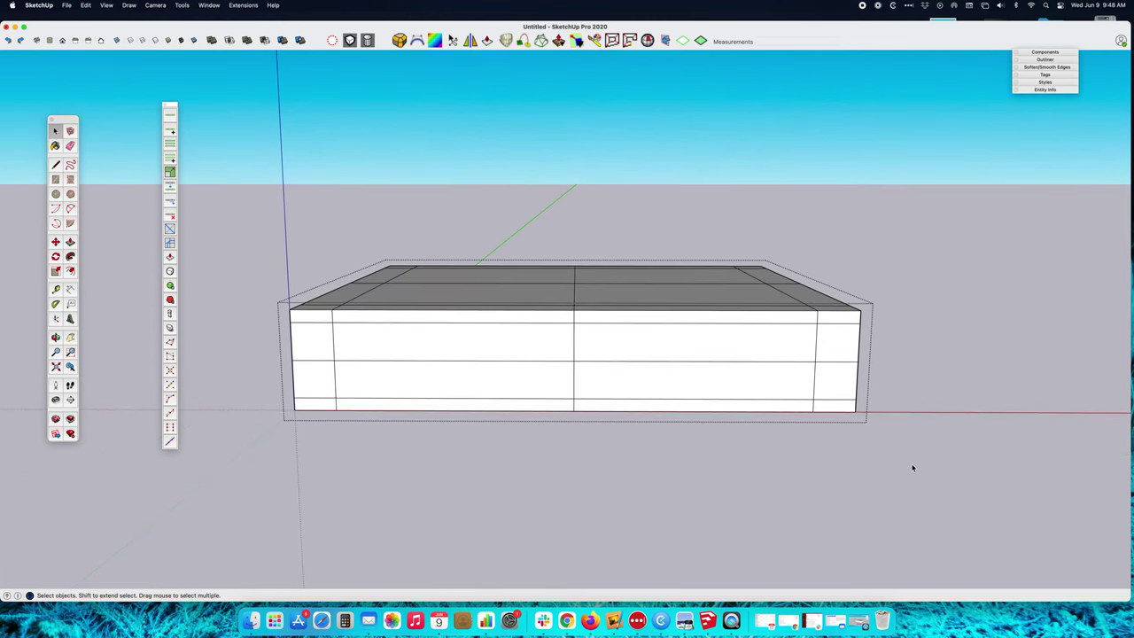
{"action": "left_click_drag", "start_coordinate": [923, 468], "coordinate": [675, 207]}
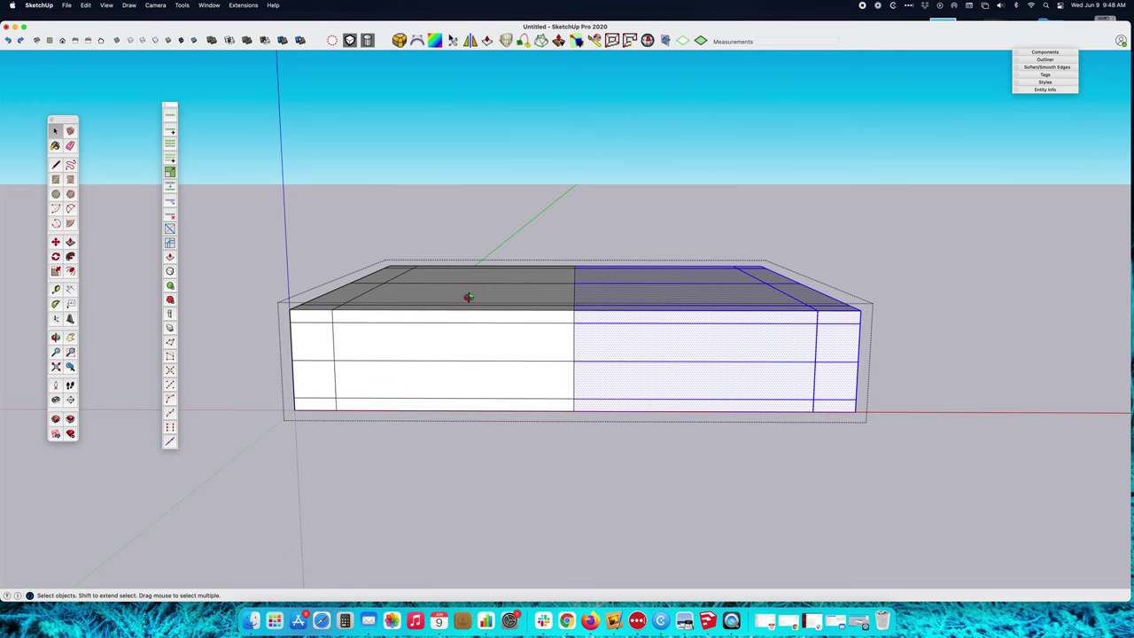
{"action": "middle_click_drag", "start_coordinate": [468, 297], "coordinate": [506, 329]}
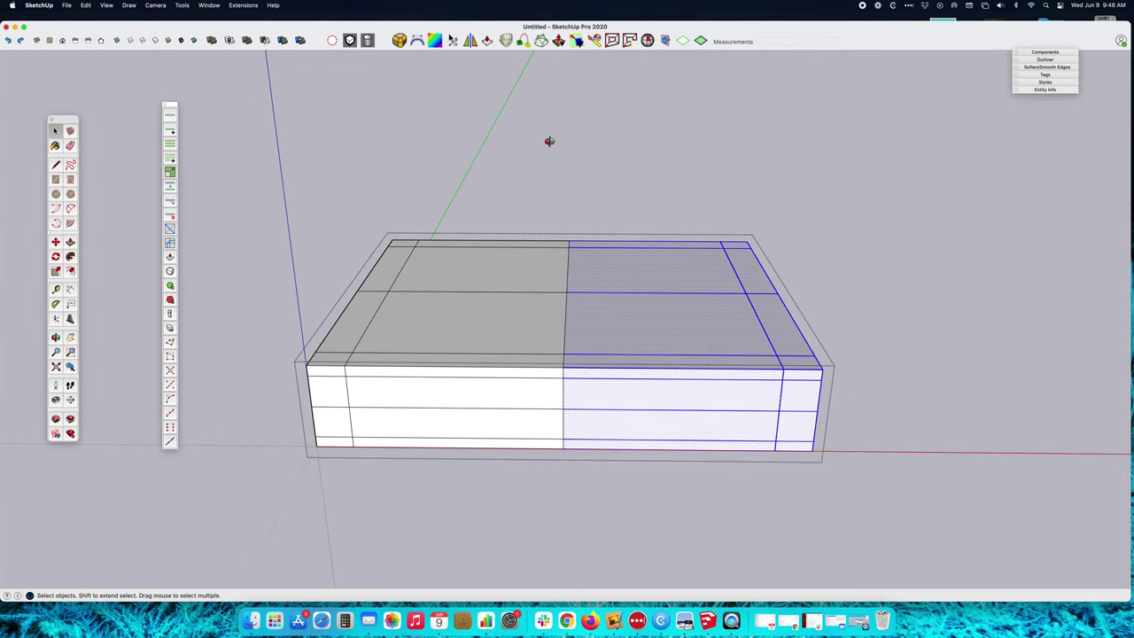
{"action": "middle_click_drag", "start_coordinate": [549, 141], "coordinate": [539, 260]}
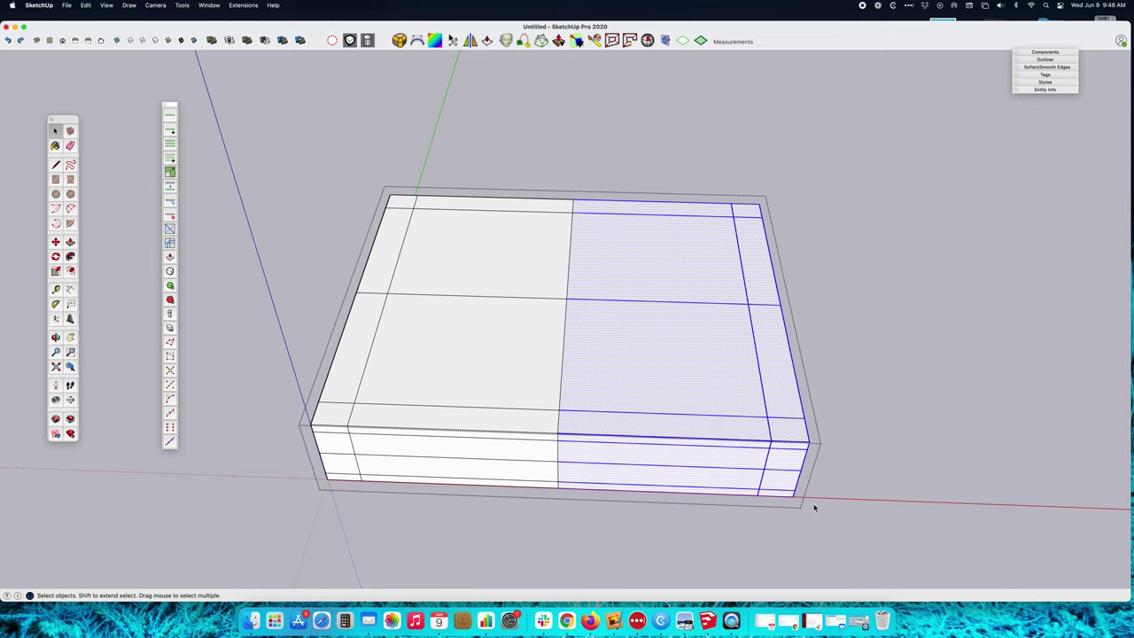
{"action": "key", "text": "Delete"}
Delete another right-hand slice of the box and switch to X-ray view
{"action": "middle_click_drag", "start_coordinate": [887, 310], "coordinate": [337, 210]}
{"action": "left_click_drag", "start_coordinate": [905, 447], "coordinate": [667, 173]}
{"action": "key", "text": "Delete"}
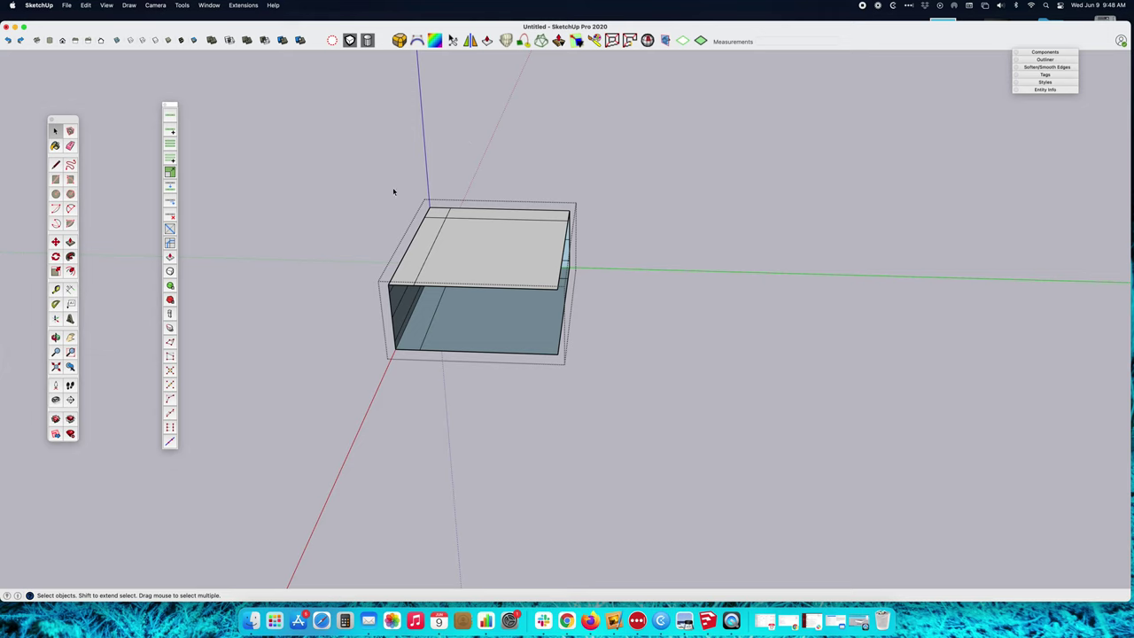
{"action": "middle_click_drag", "start_coordinate": [393, 191], "coordinate": [944, 354]}
{"action": "scroll", "coordinate": [376, 448], "scroll_direction": "up", "scroll_amount": 2}
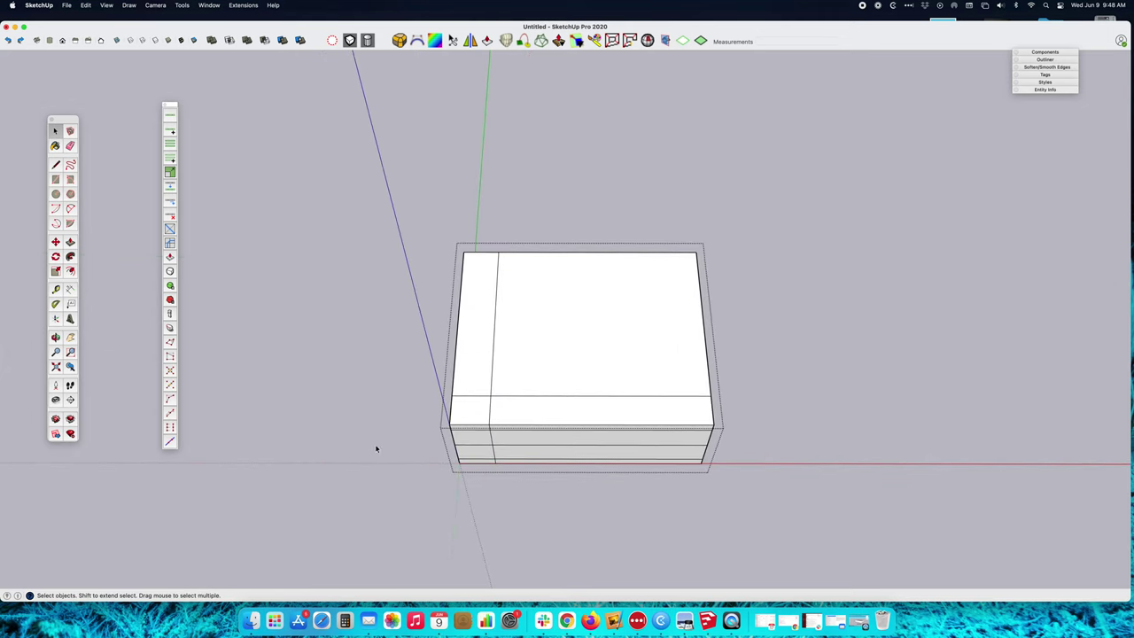
{"action": "middle_click_drag", "start_coordinate": [469, 446], "coordinate": [492, 219]}
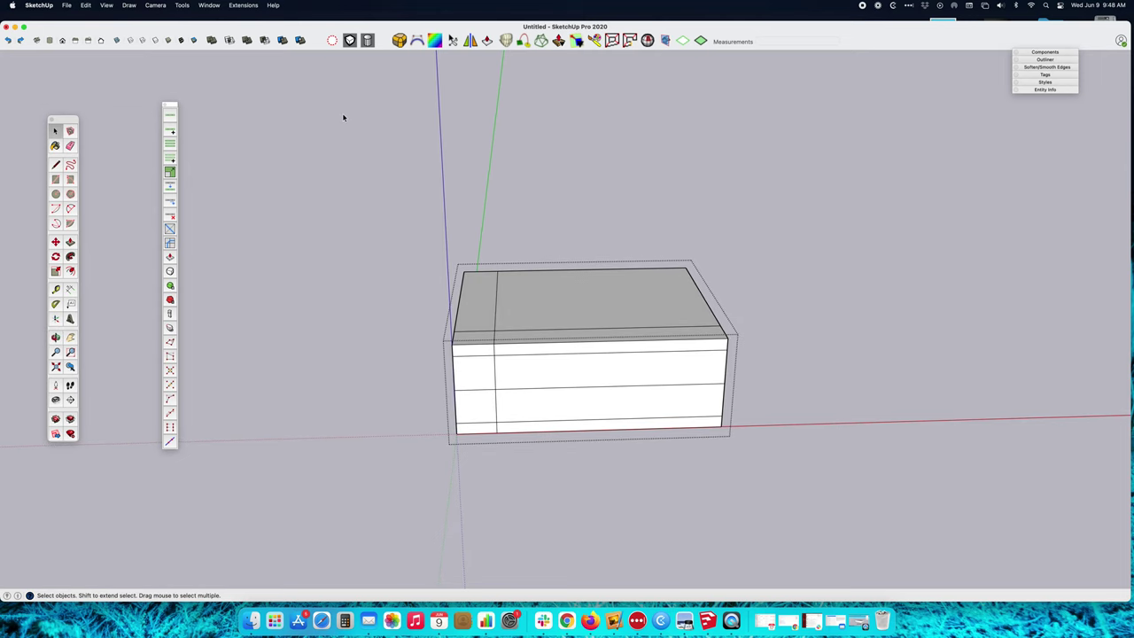
{"action": "left_click", "coordinate": [117, 40]}
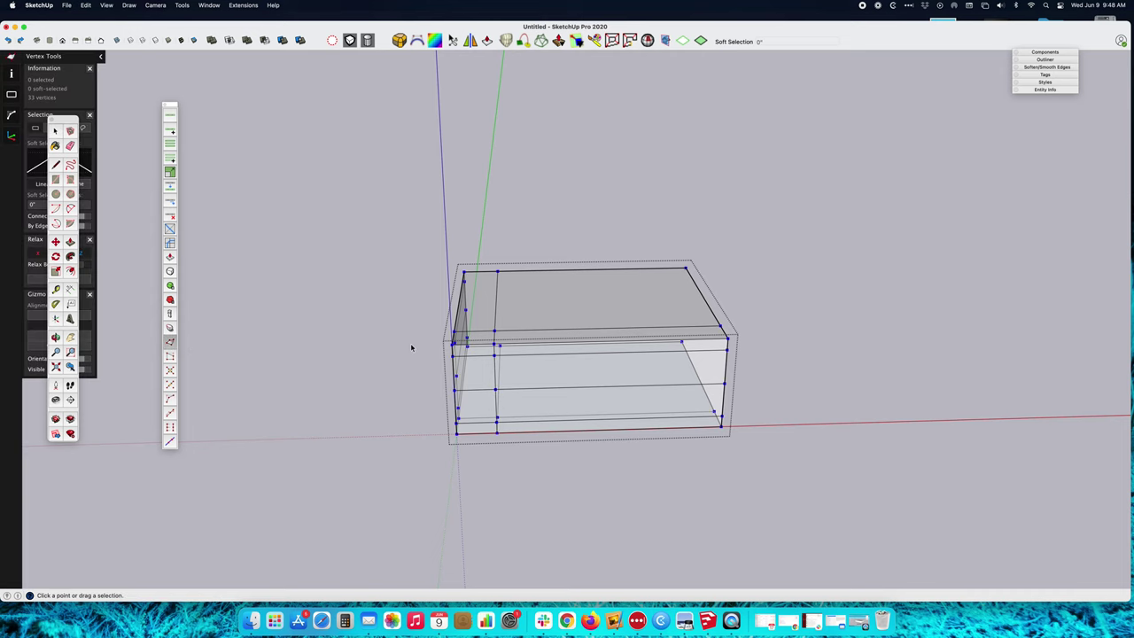
Start Vertex Tools with V and box-select the vertices at the front-left corner
{"action": "middle_click_drag", "start_coordinate": [413, 346], "coordinate": [476, 470]}
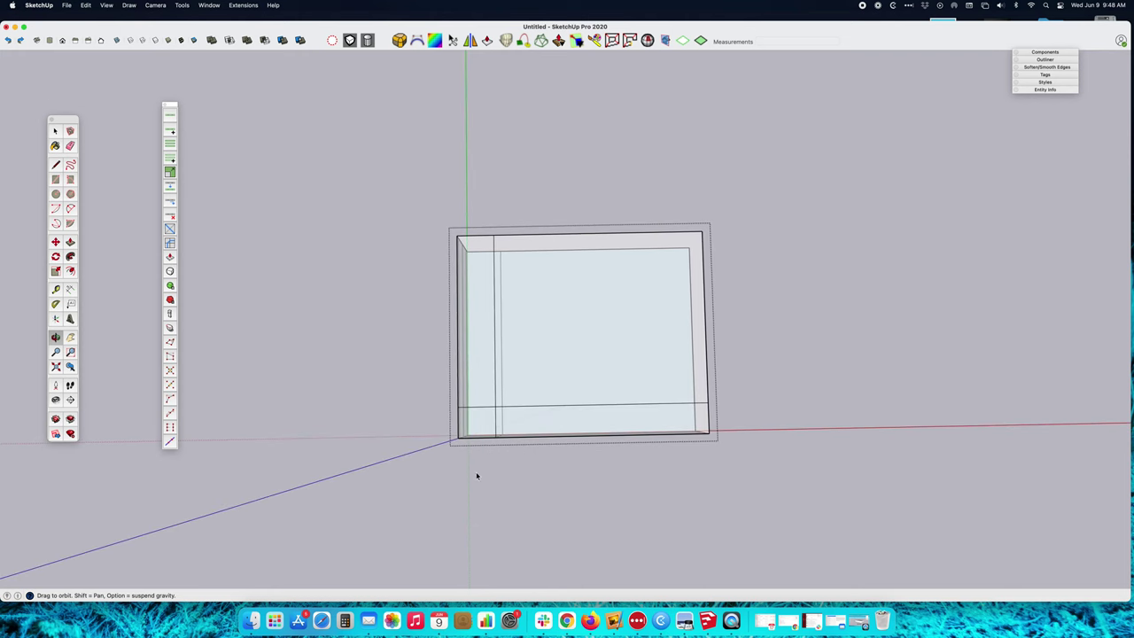
{"action": "key", "text": "v"}
{"action": "scroll", "coordinate": [507, 453], "scroll_direction": "up", "scroll_amount": 6}
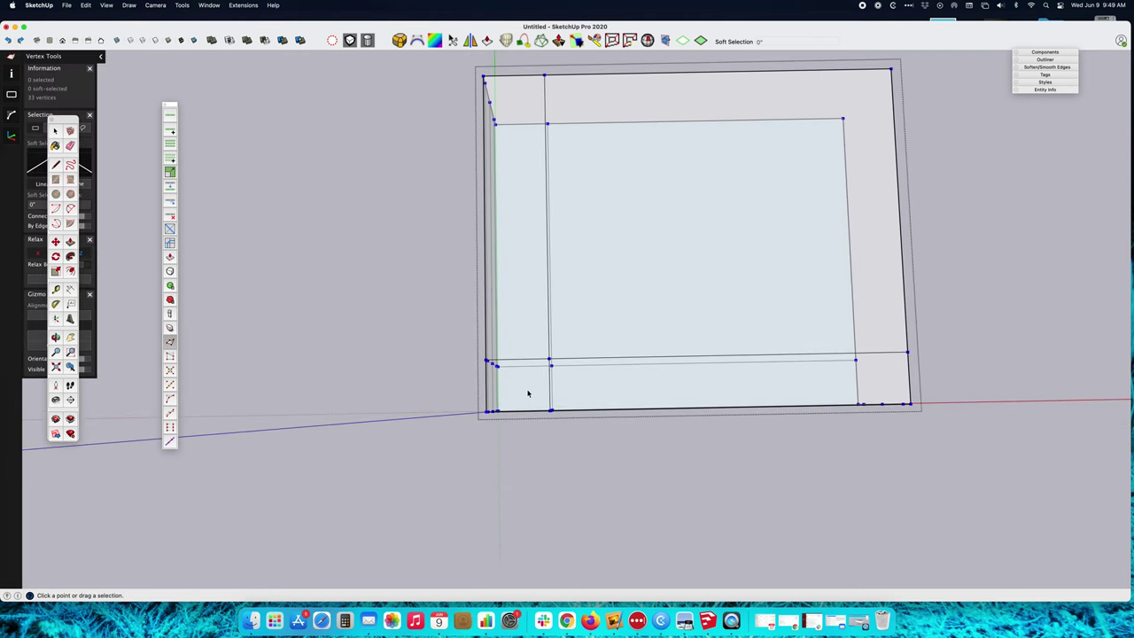
{"action": "left_click_drag", "start_coordinate": [456, 394], "coordinate": [523, 498]}
{"action": "middle_click_drag", "start_coordinate": [499, 446], "coordinate": [476, 446]}
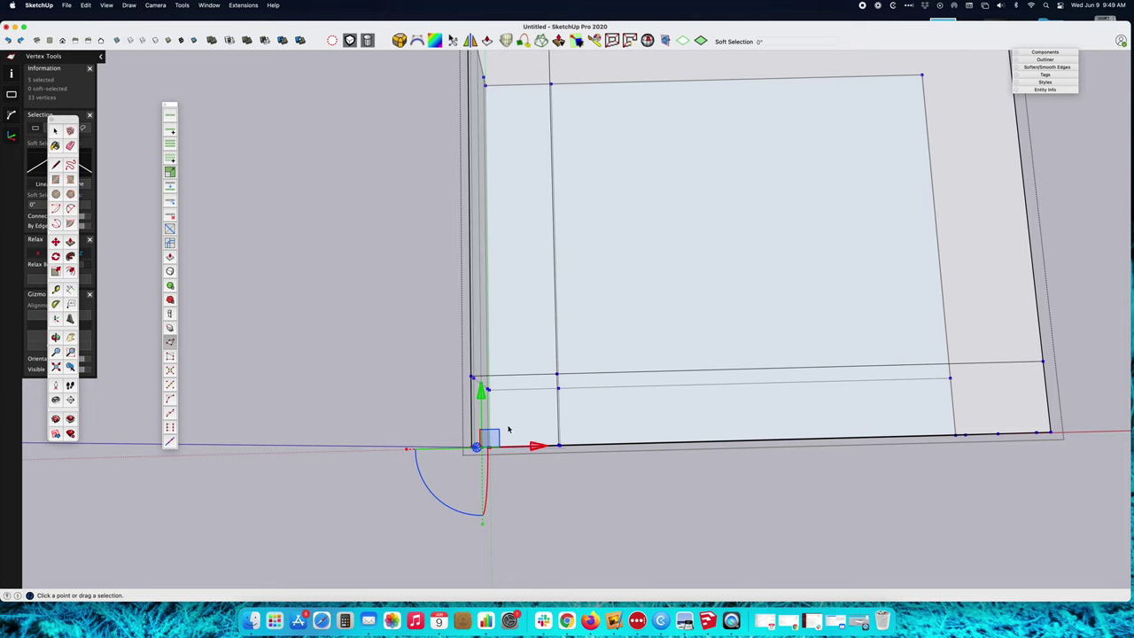
{"action": "middle_click_drag", "start_coordinate": [492, 437], "coordinate": [584, 150]}
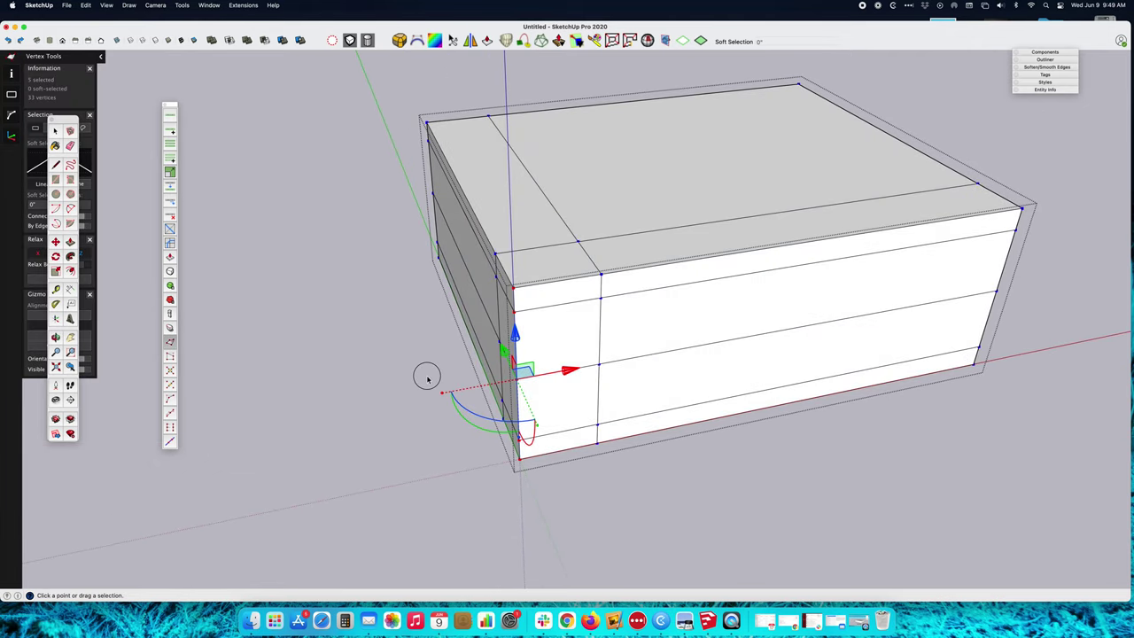
{"action": "left_click_drag", "start_coordinate": [507, 277], "coordinate": [556, 536]}
{"action": "left_click_drag", "start_coordinate": [496, 238], "coordinate": [560, 512]}
{"action": "middle_click_drag", "start_coordinate": [573, 489], "coordinate": [638, 488]}
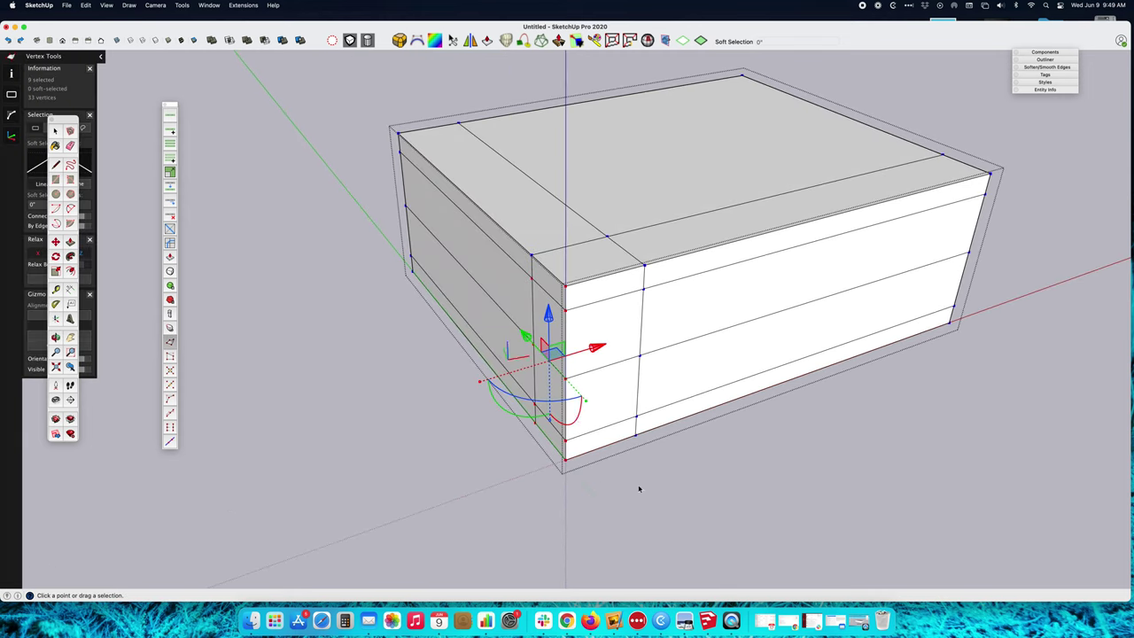
{"action": "middle_click_drag", "start_coordinate": [547, 312], "coordinate": [531, 101]}
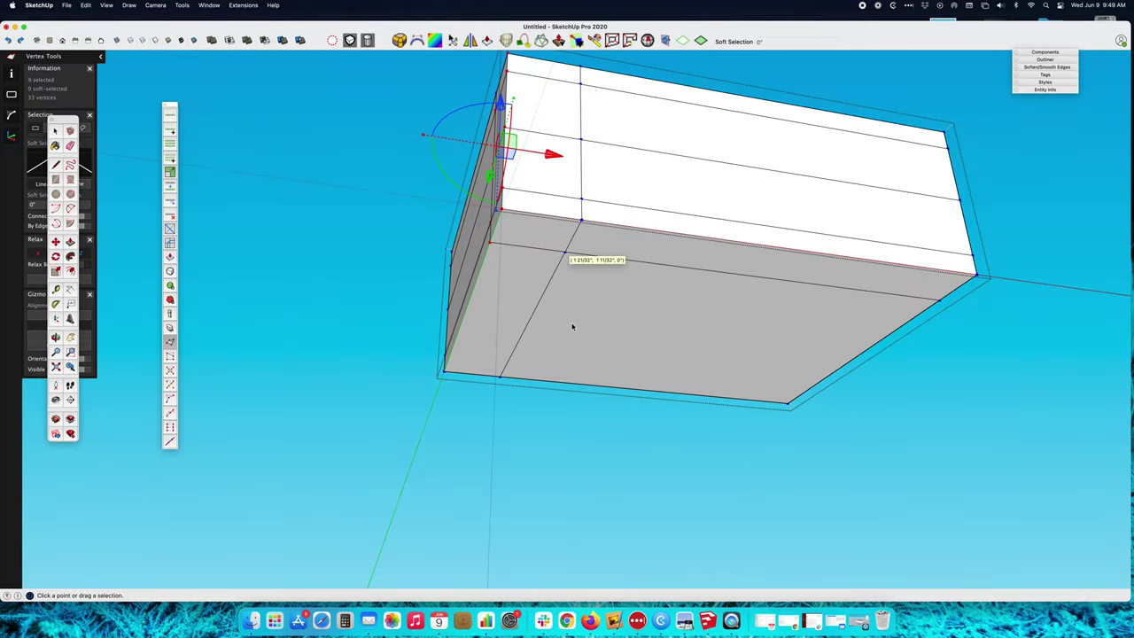
{"action": "middle_click_drag", "start_coordinate": [569, 324], "coordinate": [599, 355]}
{"action": "left_click_drag", "start_coordinate": [547, 168], "coordinate": [647, 503]}
Select the lower-left corner vertices and drag them about 9/16" diagonally inward
{"action": "right_click", "coordinate": [636, 620]}
{"action": "middle_click_drag", "start_coordinate": [713, 445], "coordinate": [583, 348]}
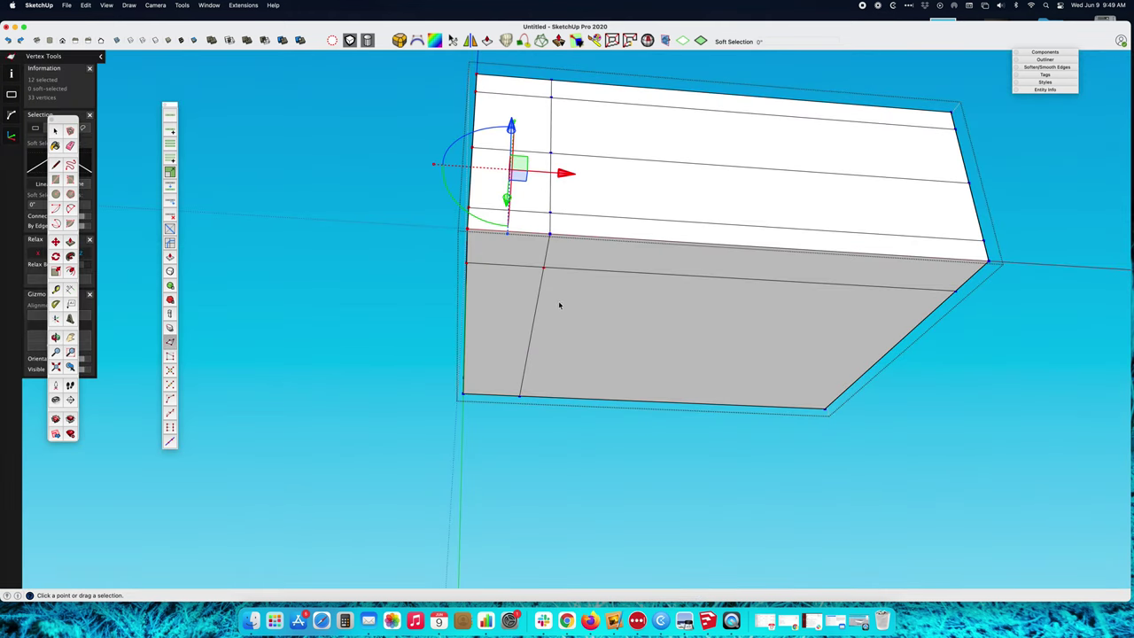
{"action": "middle_click_drag", "start_coordinate": [488, 241], "coordinate": [516, 493]}
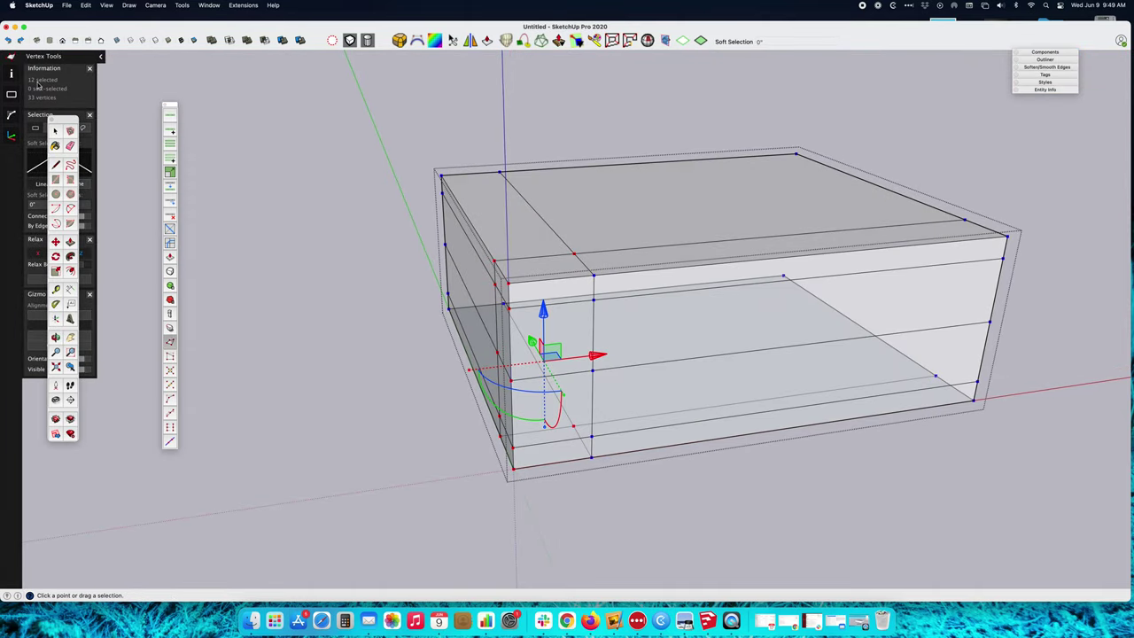
{"action": "middle_click_drag", "start_coordinate": [467, 214], "coordinate": [440, 524]}
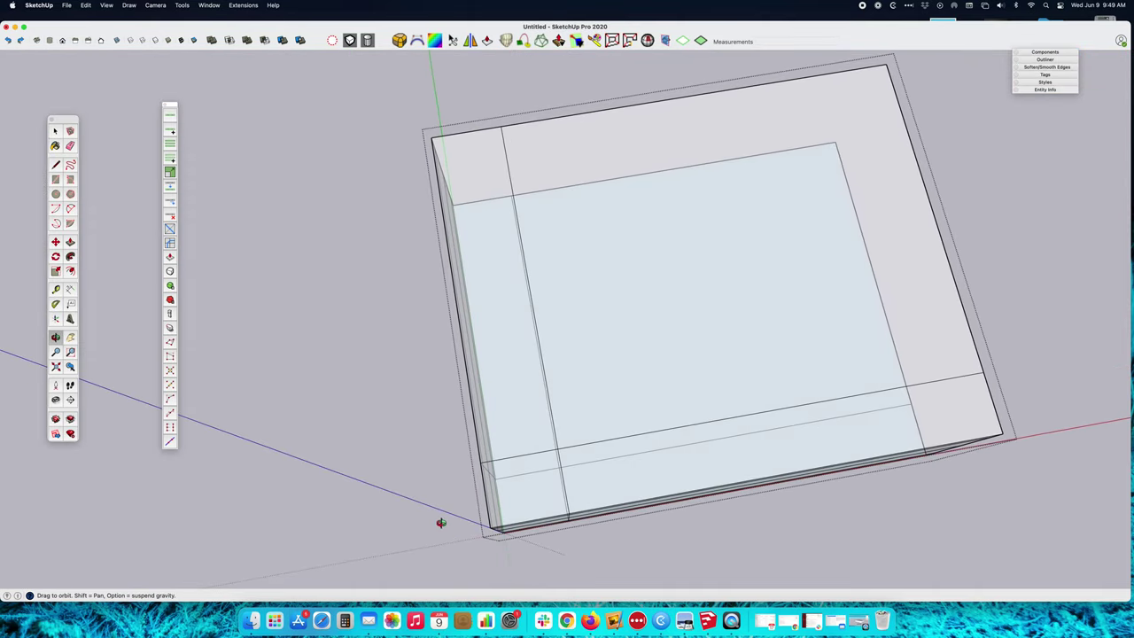
{"action": "left_click_drag", "start_coordinate": [458, 507], "coordinate": [544, 562]}
{"action": "mouse_move", "coordinate": [512, 519]}
{"action": "left_mouse_down"}
{"action": "mouse_move", "coordinate": [523, 499]}
{"action": "mouse_move", "coordinate": [513, 498]}
{"action": "left_mouse_up"}
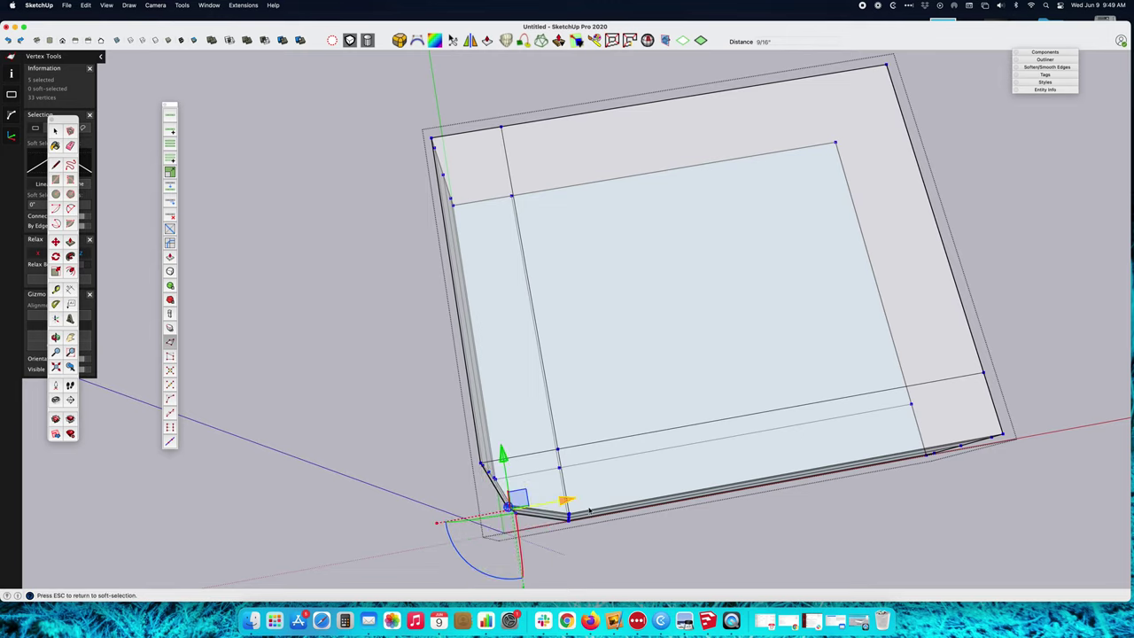
{"action": "middle_click_drag", "start_coordinate": [514, 499], "coordinate": [404, 109]}
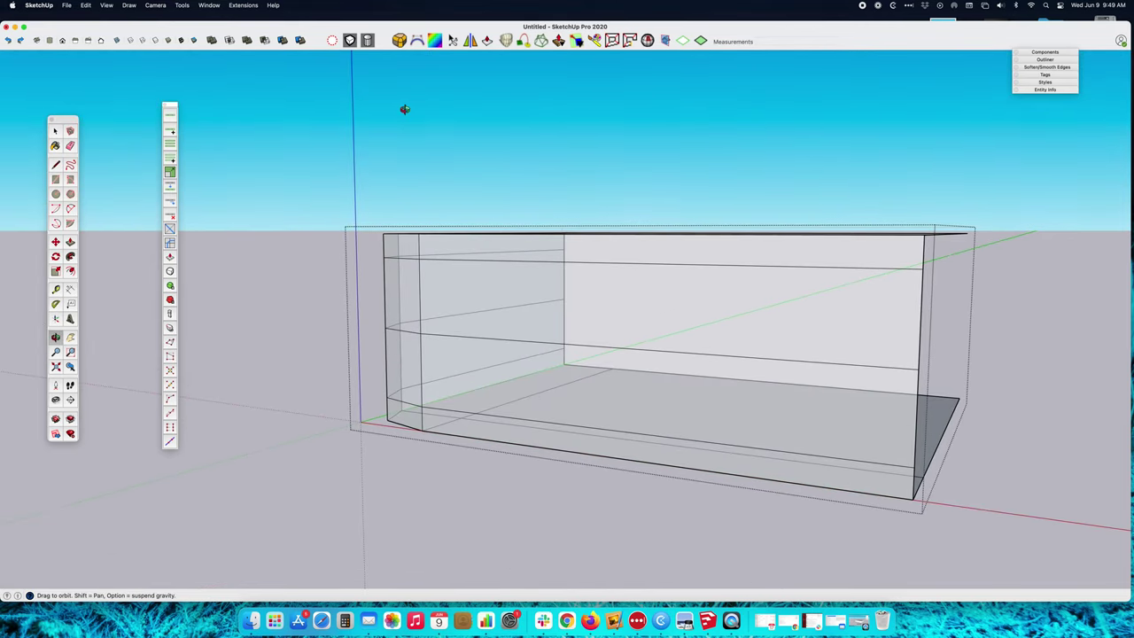
Select the top-left and lower-left corner vertices and move them 5/16" to bevel the corner
{"action": "middle_click_drag", "start_coordinate": [627, 457], "coordinate": [848, 460]}
{"action": "left_click_drag", "start_coordinate": [406, 230], "coordinate": [461, 244]}
{"action": "middle_click_drag", "start_coordinate": [455, 487], "coordinate": [452, 420]}
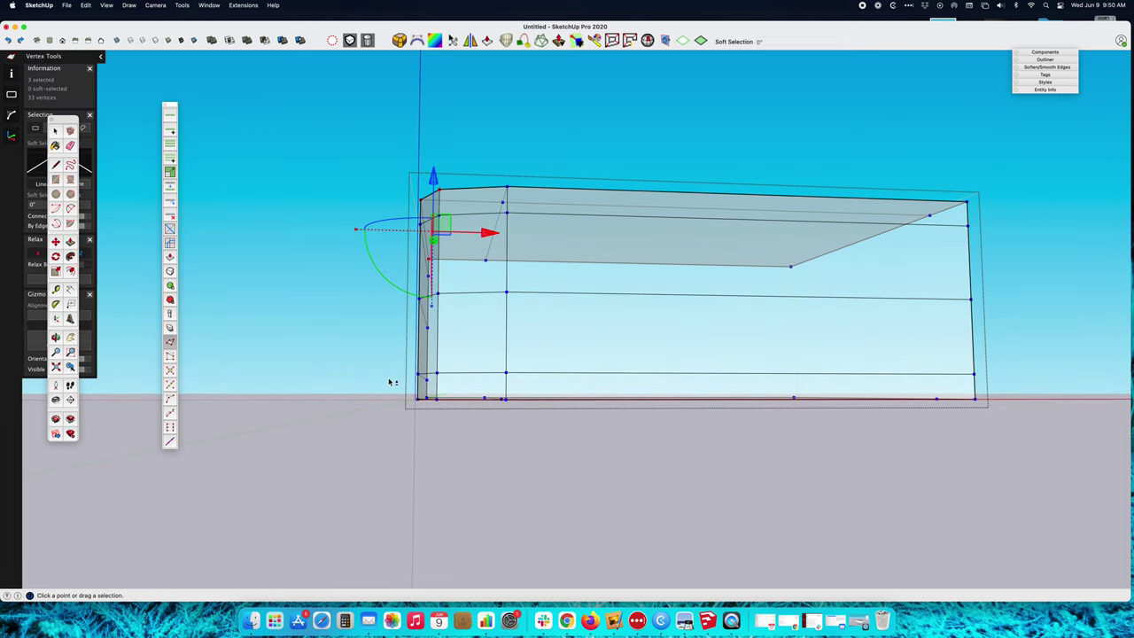
{"action": "left_click_drag", "start_coordinate": [390, 381], "coordinate": [468, 437]}
{"action": "middle_click_drag", "start_coordinate": [404, 405], "coordinate": [383, 365]}
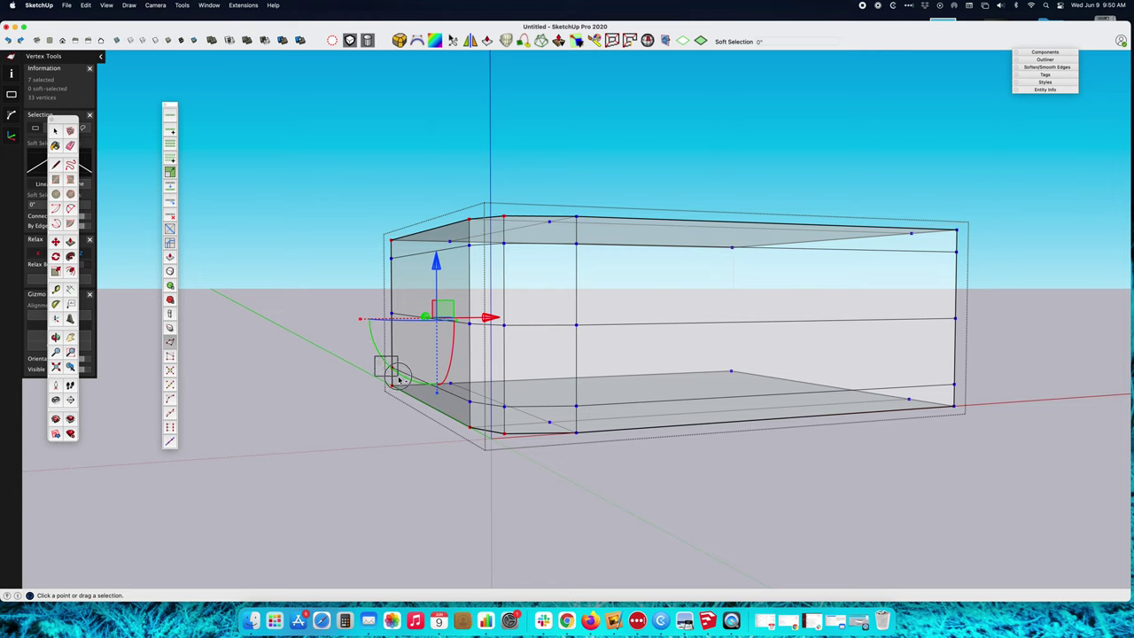
{"action": "middle_click_drag", "start_coordinate": [331, 405], "coordinate": [446, 414]}
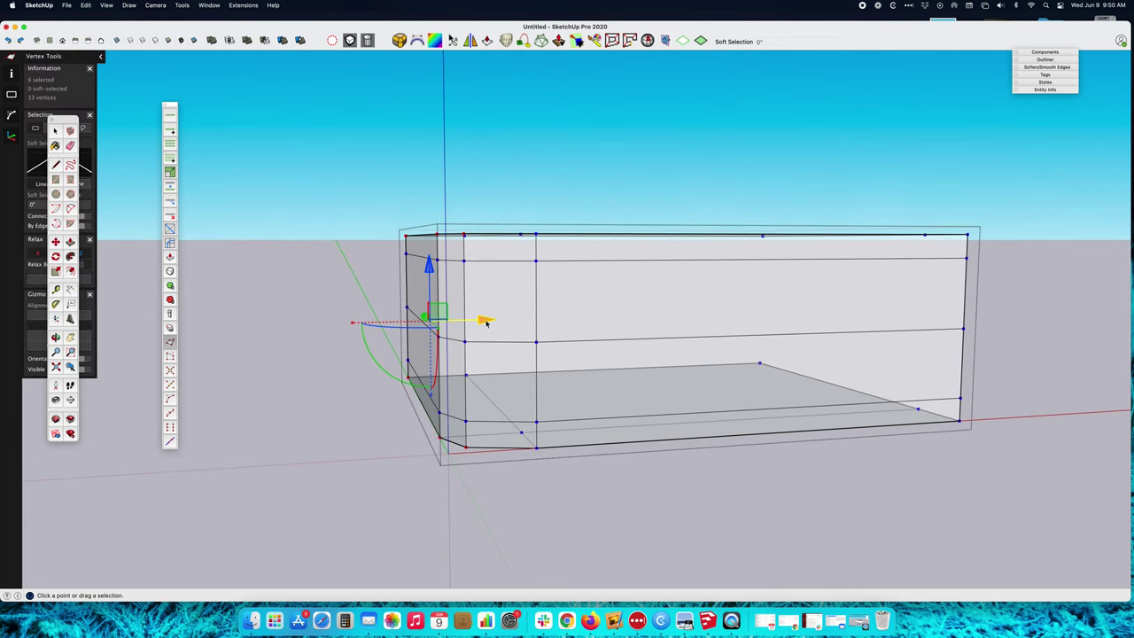
{"action": "left_click_drag", "start_coordinate": [486, 322], "coordinate": [501, 322]}
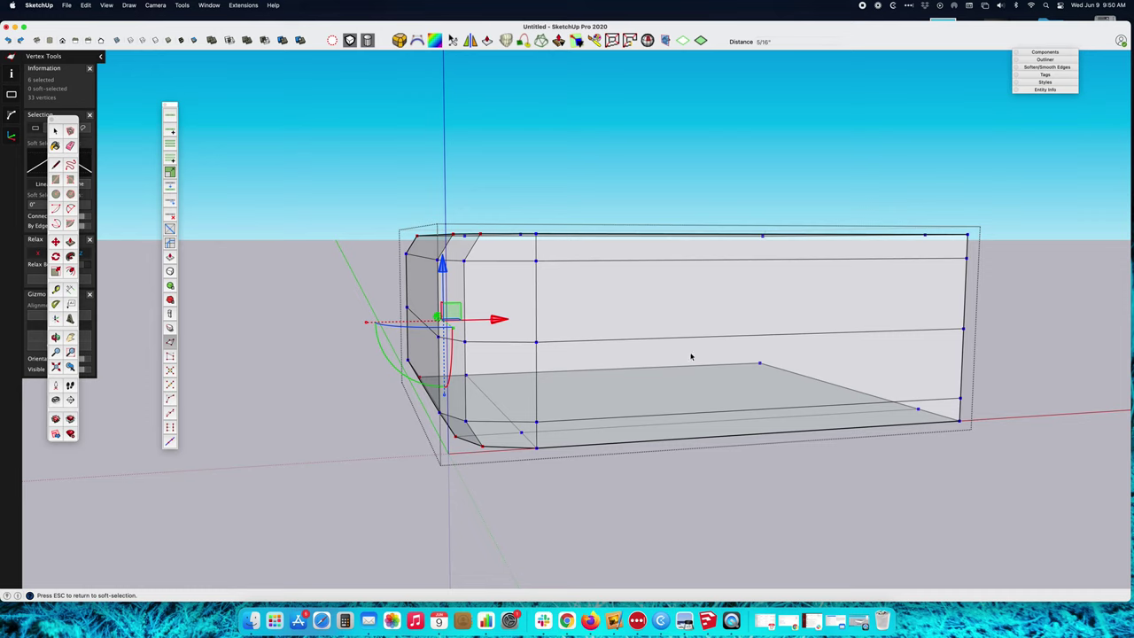
Bevel the remaining top-left and bottom-left corners by moving six more vertices 5/16"
{"action": "middle_click_drag", "start_coordinate": [691, 357], "coordinate": [628, 387]}
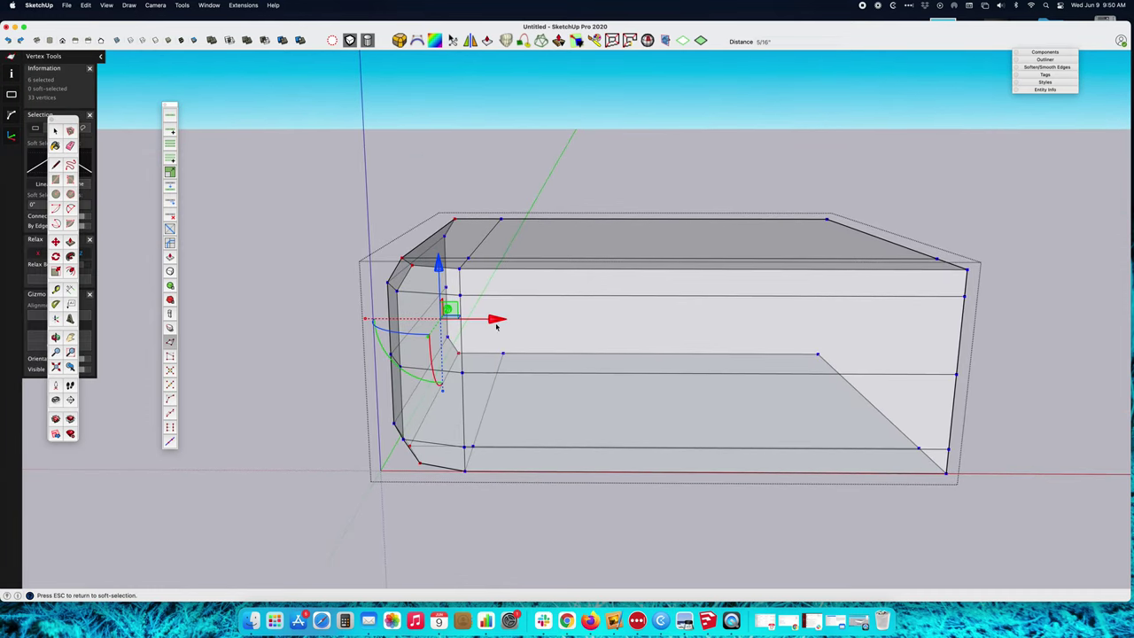
{"action": "key", "text": "space"}
{"action": "middle_click_drag", "start_coordinate": [500, 321], "coordinate": [238, 262]}
{"action": "left_click_drag", "start_coordinate": [324, 186], "coordinate": [395, 227]}
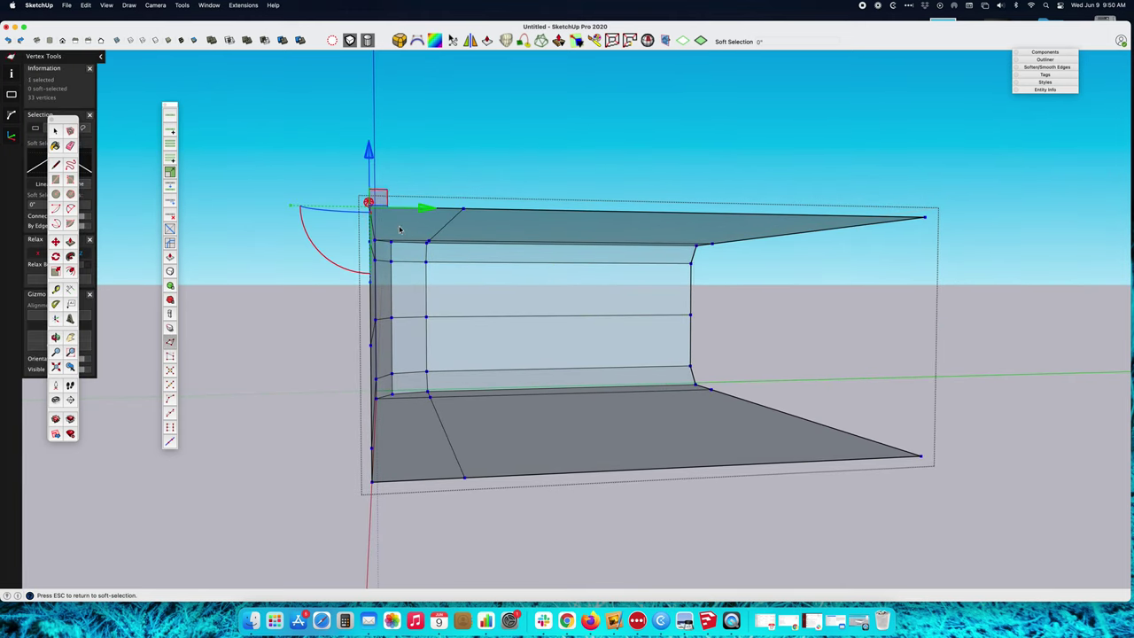
{"action": "middle_click_drag", "start_coordinate": [387, 186], "coordinate": [387, 205]}
{"action": "left_click_drag", "start_coordinate": [336, 198], "coordinate": [396, 253]}
{"action": "middle_click_drag", "start_coordinate": [402, 449], "coordinate": [408, 420]}
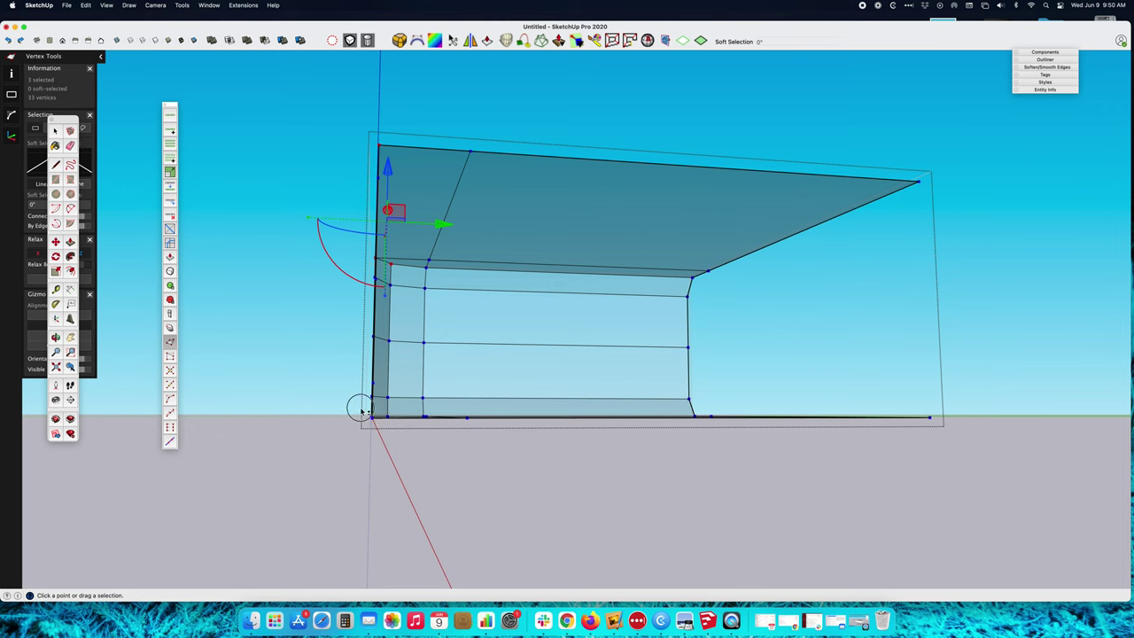
{"action": "left_click_drag", "start_coordinate": [361, 408], "coordinate": [400, 438]}
{"action": "middle_click_drag", "start_coordinate": [400, 437], "coordinate": [602, 488]}
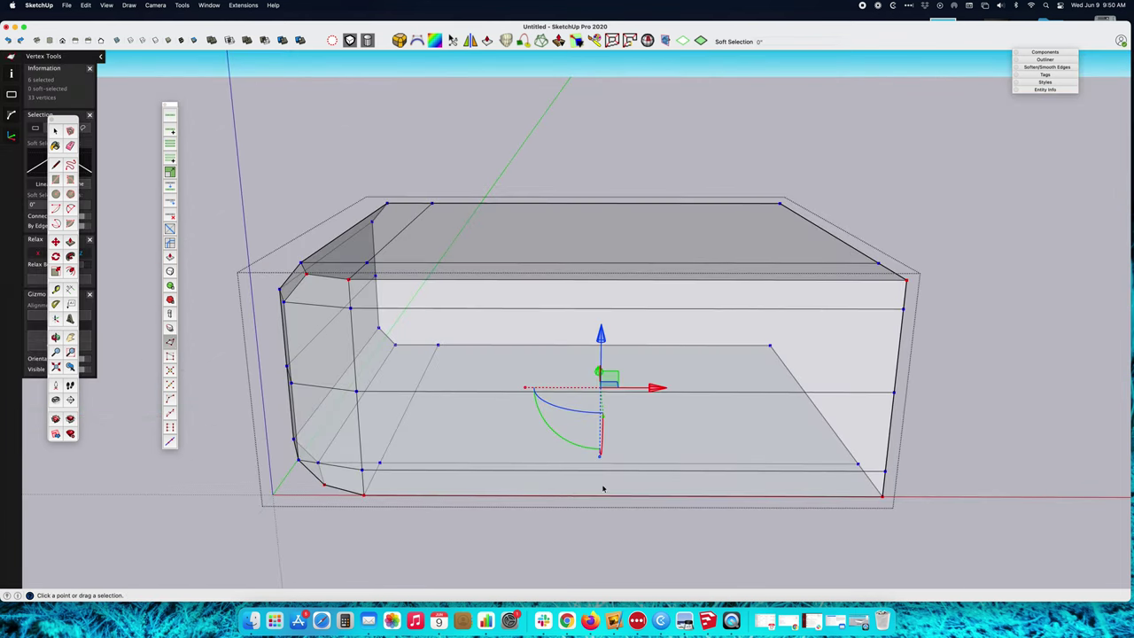
{"action": "middle_click_drag", "start_coordinate": [521, 471], "coordinate": [703, 504]}
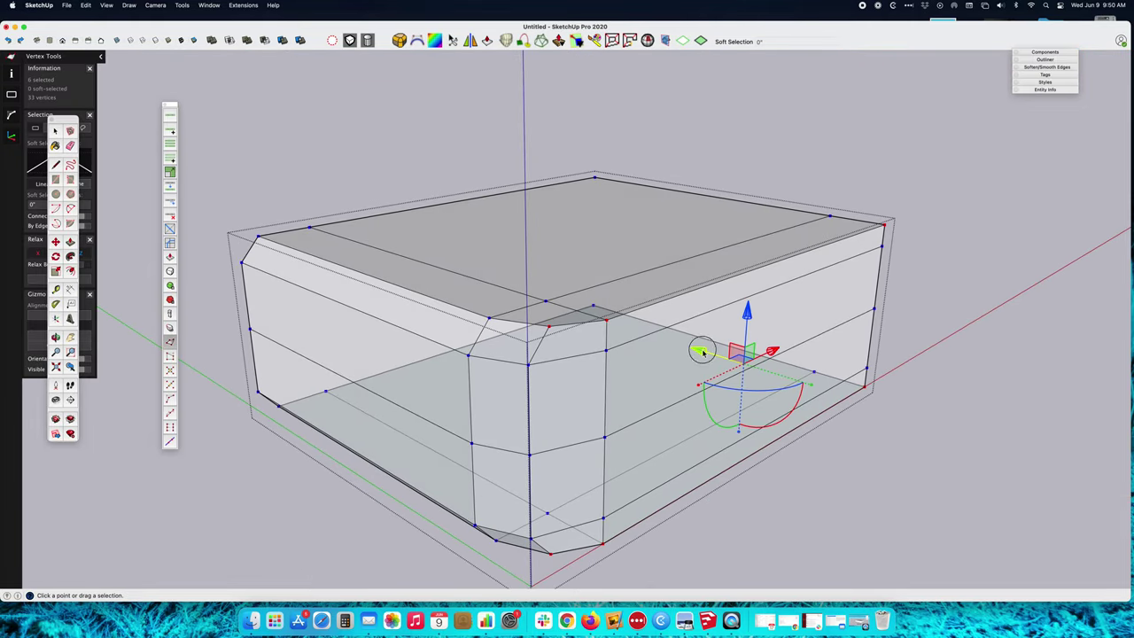
{"action": "left_click_drag", "start_coordinate": [701, 351], "coordinate": [684, 347]}
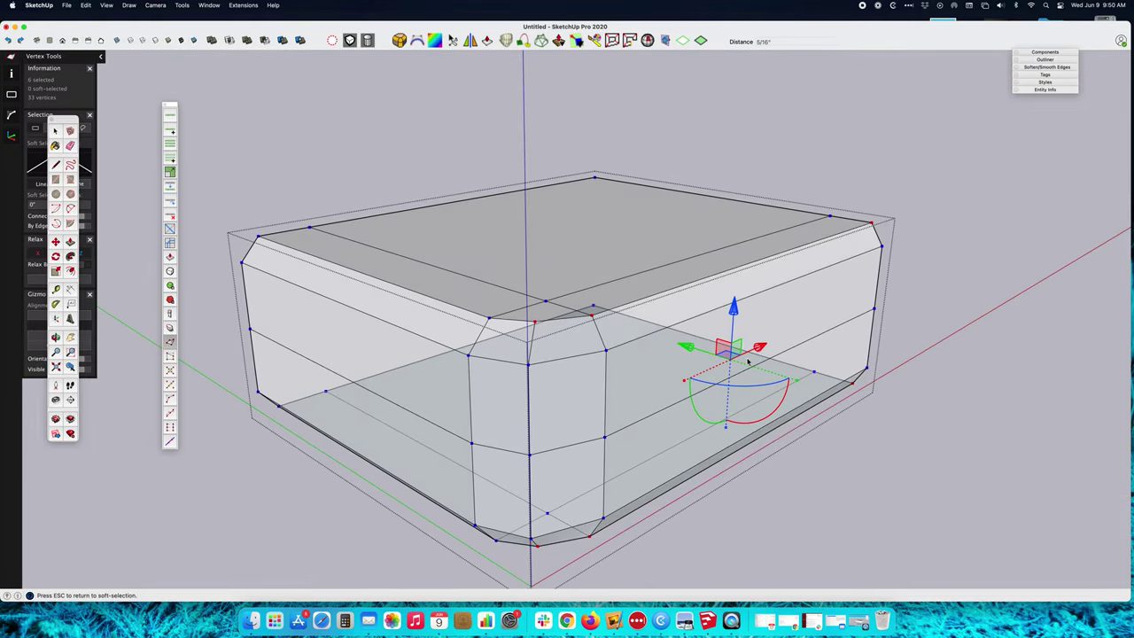
{"action": "middle_click_drag", "start_coordinate": [749, 361], "coordinate": [133, 265]}
{"action": "middle_click_drag", "start_coordinate": [390, 398], "coordinate": [743, 431]}
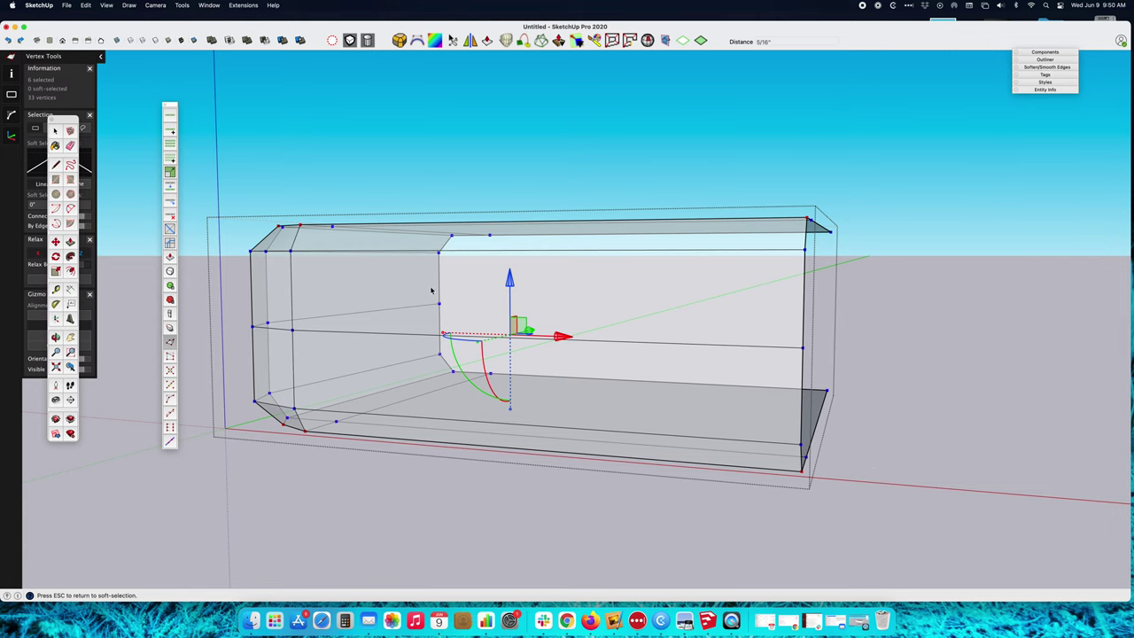
Exit Vertex Tools, turn X-ray off, and orbit to inspect the bevelled shell and its open end
{"action": "key", "text": "space"}
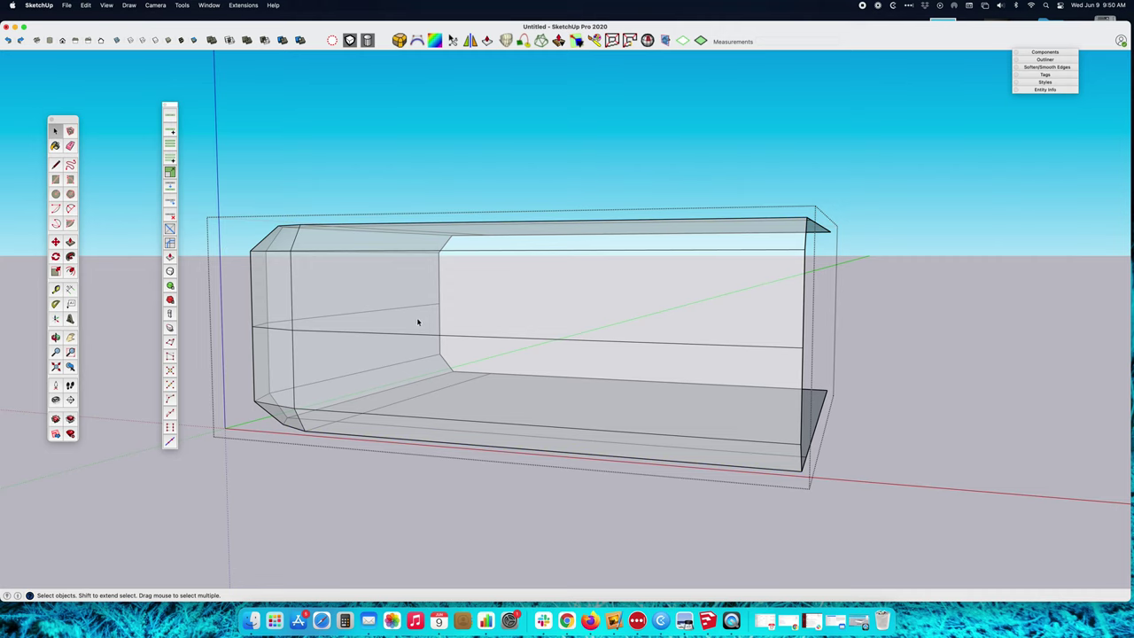
{"action": "middle_click_drag", "start_coordinate": [418, 322], "coordinate": [355, 357]}
{"action": "key", "text": "alt+x"}
{"action": "middle_click_drag", "start_coordinate": [566, 465], "coordinate": [508, 405]}
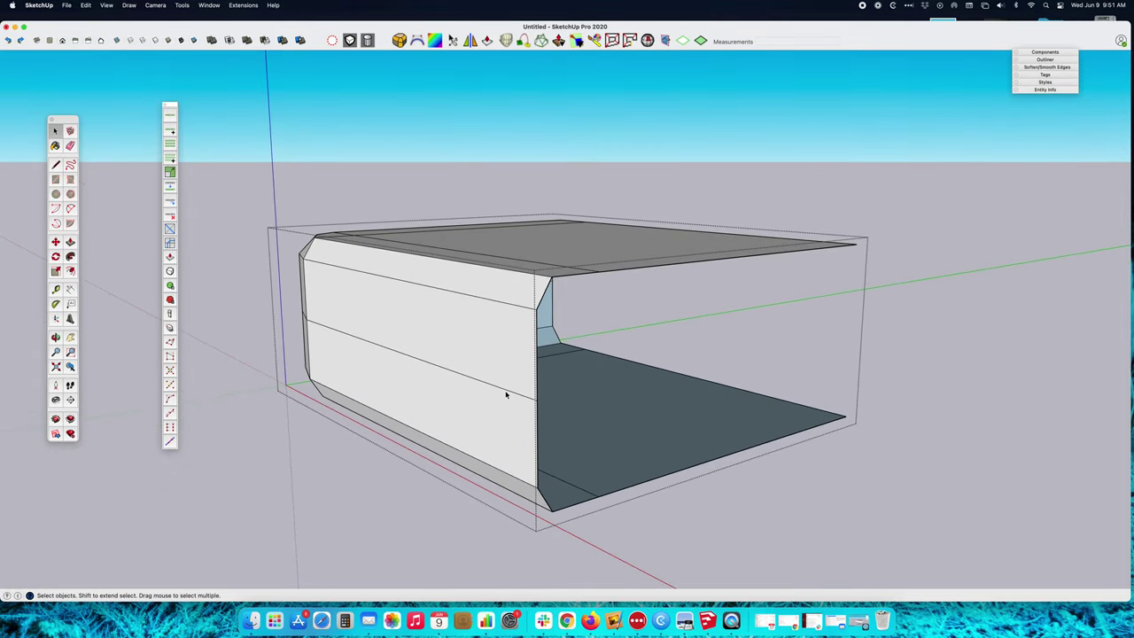
{"action": "left_click", "coordinate": [501, 389]}
{"action": "left_click", "coordinate": [169, 342]}
{"action": "middle_click_drag", "start_coordinate": [390, 336], "coordinate": [405, 388]}
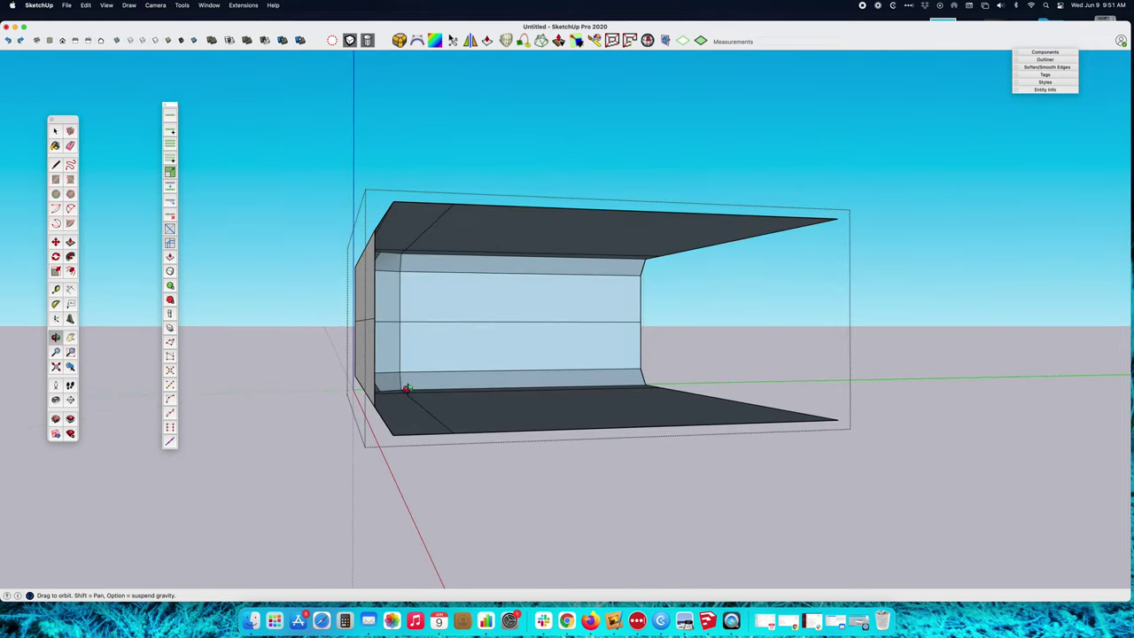
Push the left-end middle vertices outward 5/8", then nudge them a further 1/8"
{"action": "middle_click_drag", "start_coordinate": [367, 312], "coordinate": [275, 301]}
{"action": "key", "text": "v"}
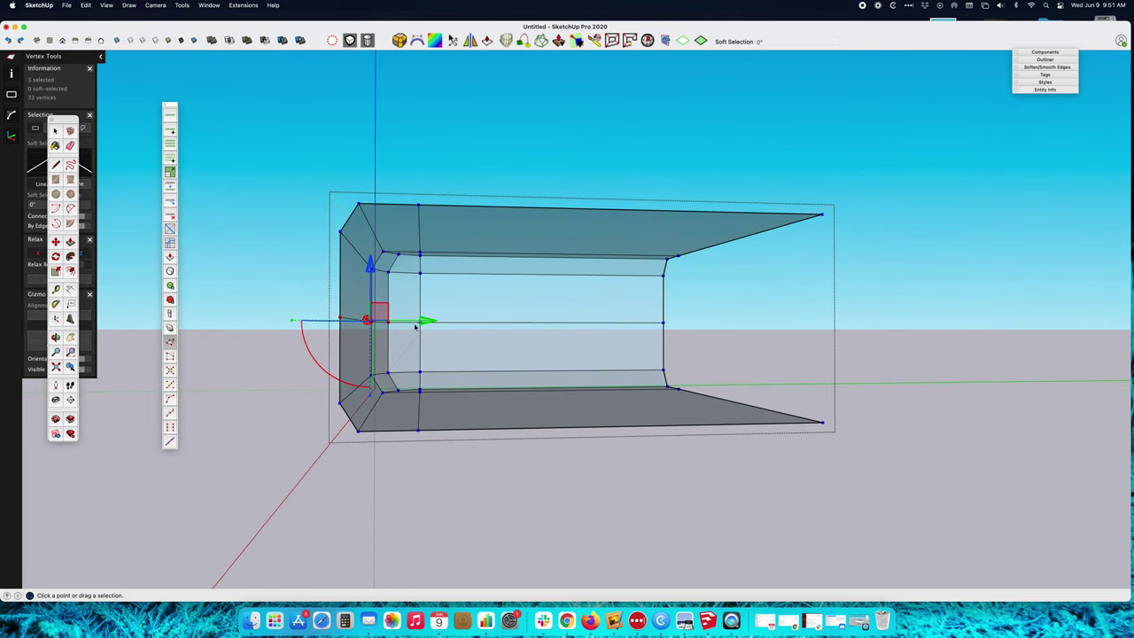
{"action": "left_click_drag", "start_coordinate": [424, 324], "coordinate": [396, 323]}
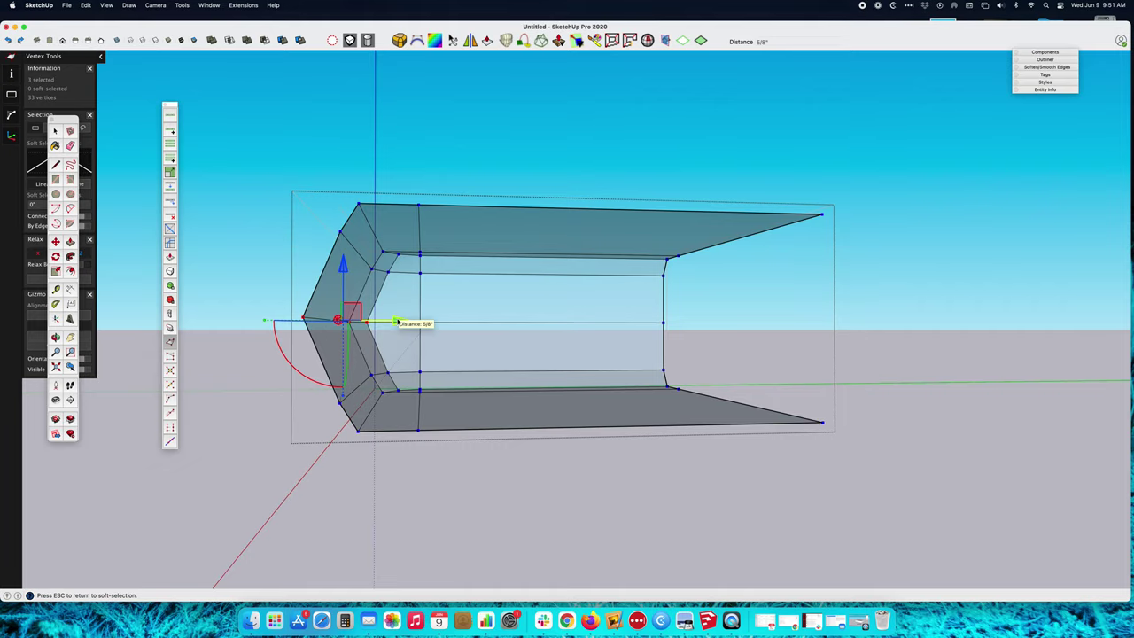
{"action": "middle_click_drag", "start_coordinate": [381, 319], "coordinate": [313, 331]}
{"action": "key", "text": "v"}
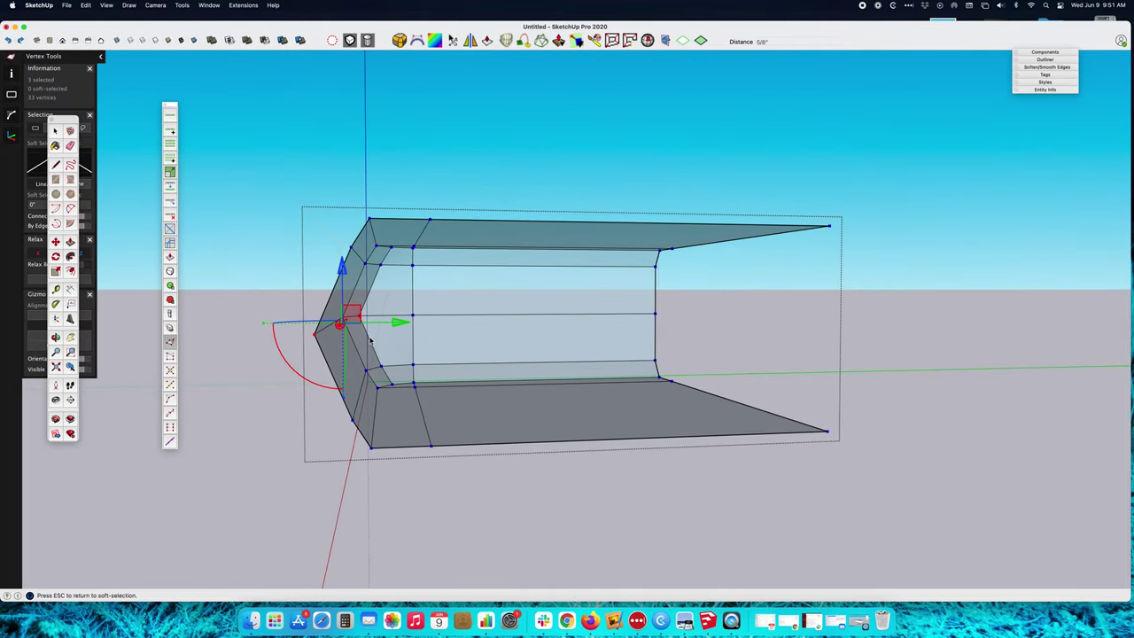
{"action": "left_click_drag", "start_coordinate": [394, 327], "coordinate": [278, 327]}
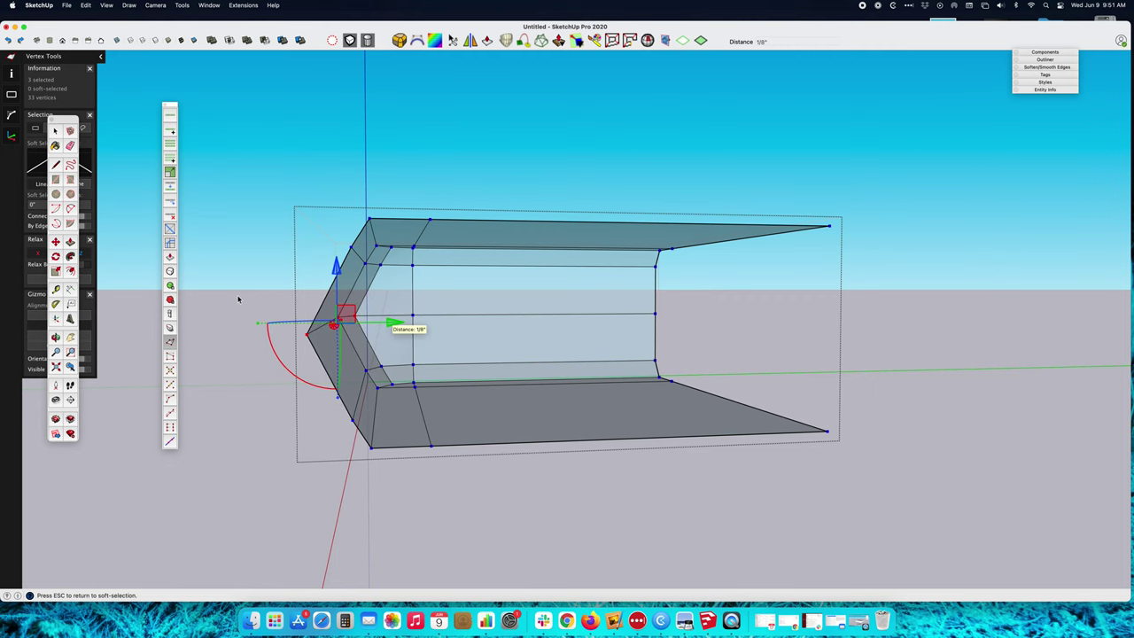
Add another end vertex to the selection and exit vertex editing
{"action": "mouse_move", "coordinate": [238, 299]}
{"action": "middle_mouse_down"}
{"action": "mouse_move", "coordinate": [416, 339]}
{"action": "mouse_move", "coordinate": [536, 332]}
{"action": "mouse_move", "coordinate": [293, 319]}
{"action": "mouse_move", "coordinate": [251, 296]}
{"action": "mouse_move", "coordinate": [246, 306]}
{"action": "mouse_move", "coordinate": [246, 319]}
{"action": "mouse_move", "coordinate": [258, 291]}
{"action": "mouse_move", "coordinate": [523, 355]}
{"action": "middle_mouse_up"}
{"action": "middle_click_drag", "start_coordinate": [320, 346], "coordinate": [579, 316]}
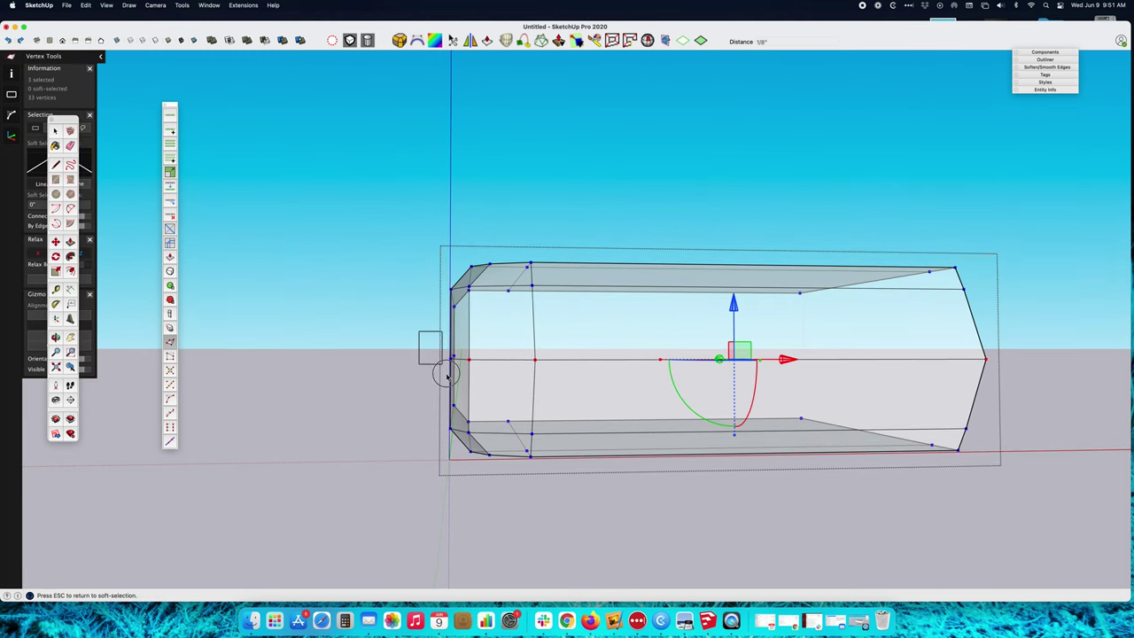
{"action": "middle_click_drag", "start_coordinate": [464, 384], "coordinate": [453, 544]}
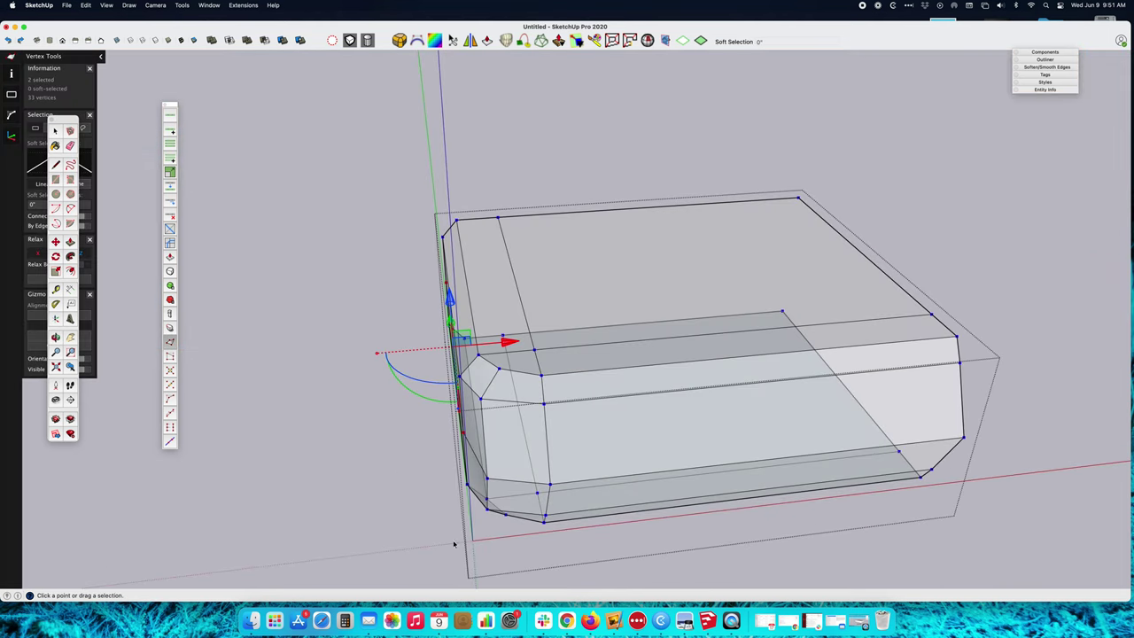
{"action": "left_click", "coordinate": [490, 479], "text": "shift"}
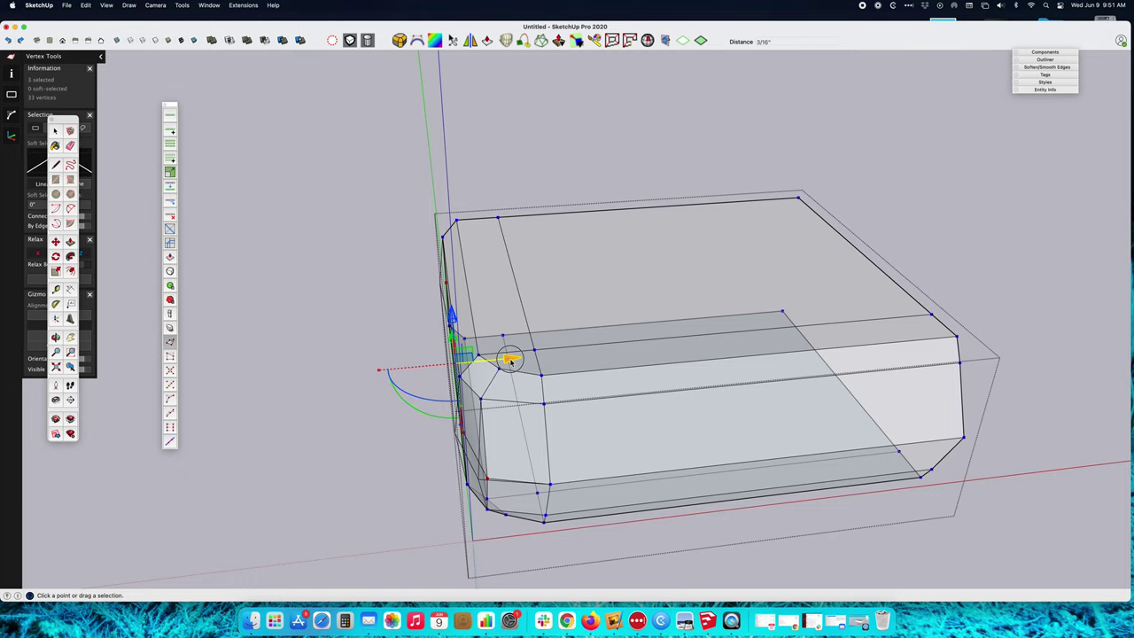
{"action": "middle_click_drag", "start_coordinate": [517, 438], "coordinate": [334, 354]}
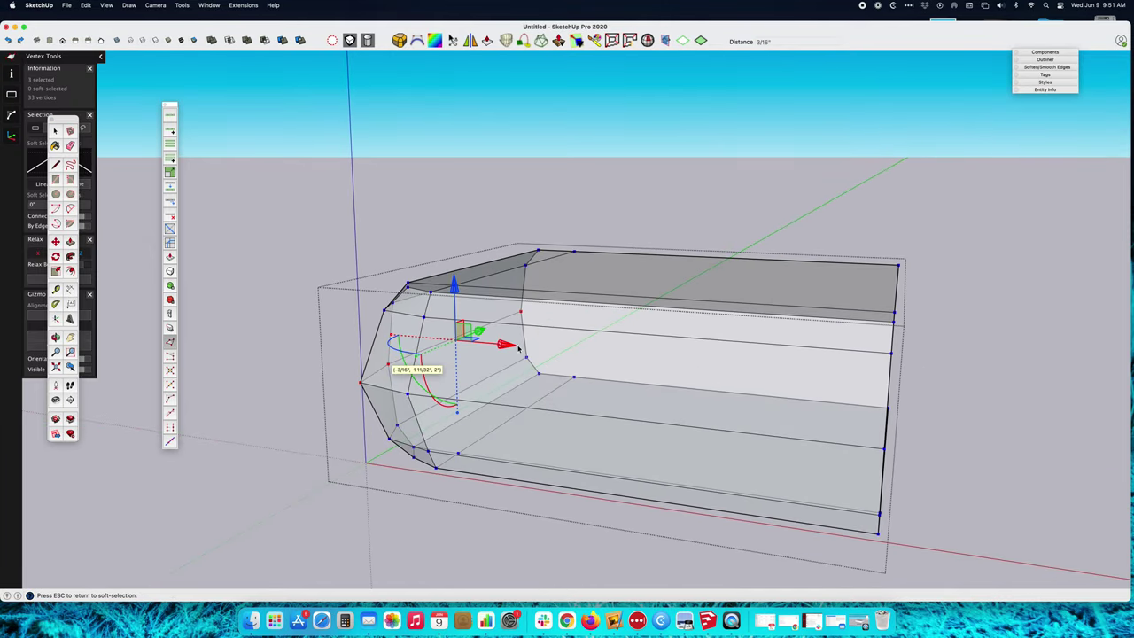
{"action": "key", "text": "space"}
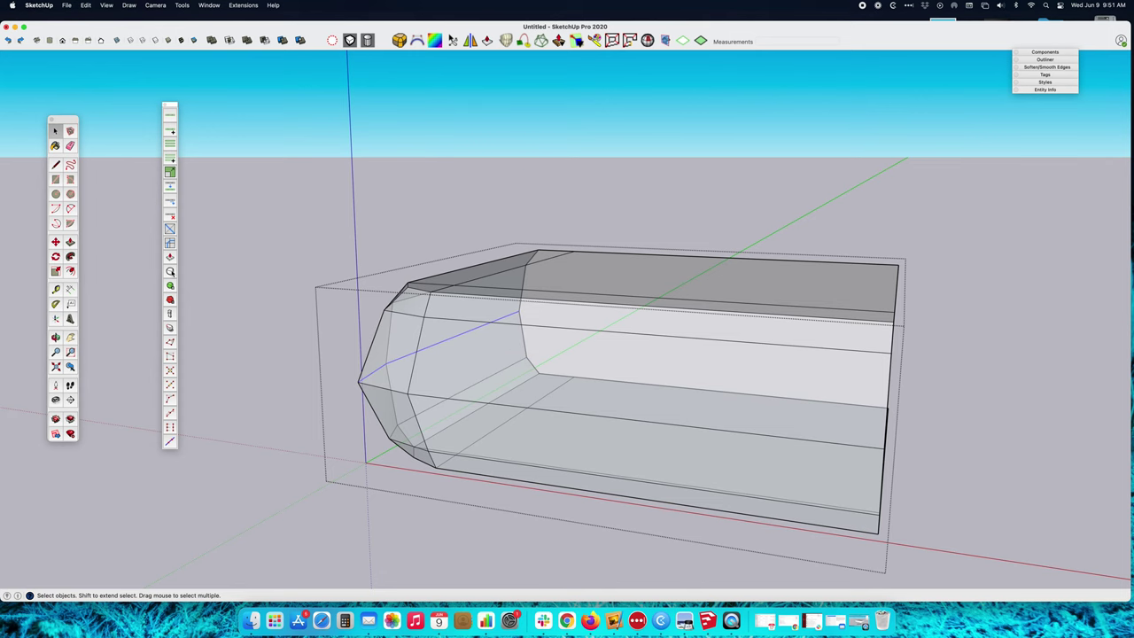
Show the shell with opaque faces and SubD smoothing preview, then select its top face
{"action": "key", "text": "o"}
{"action": "left_click_drag", "start_coordinate": [491, 384], "coordinate": [404, 326]}
{"action": "key", "text": "space"}
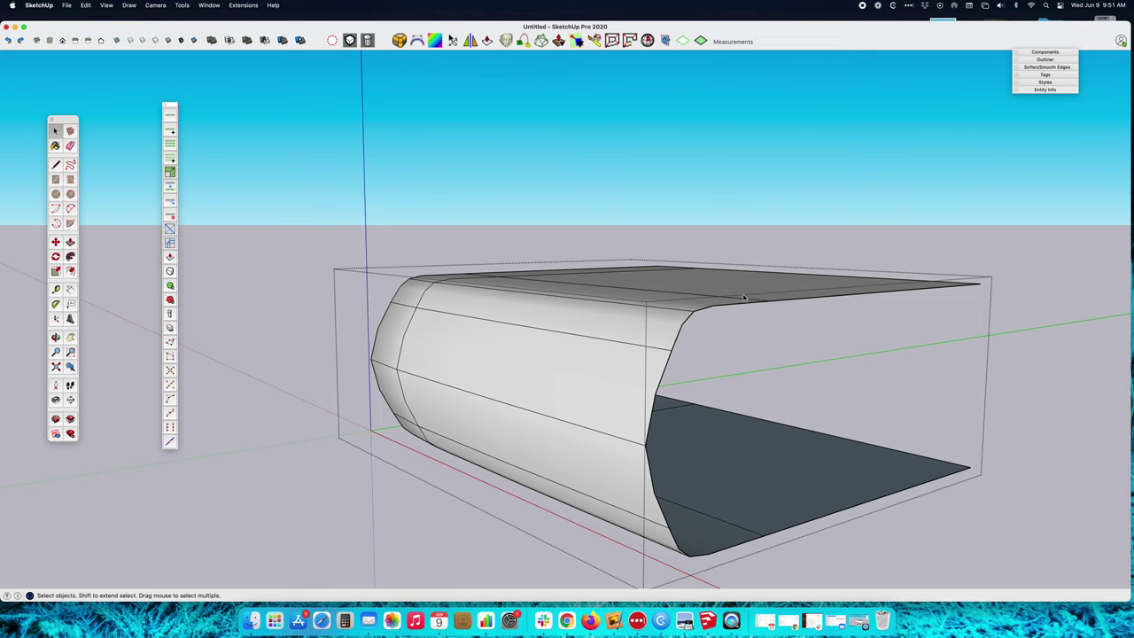
{"action": "middle_click_drag", "start_coordinate": [324, 399], "coordinate": [399, 519]}
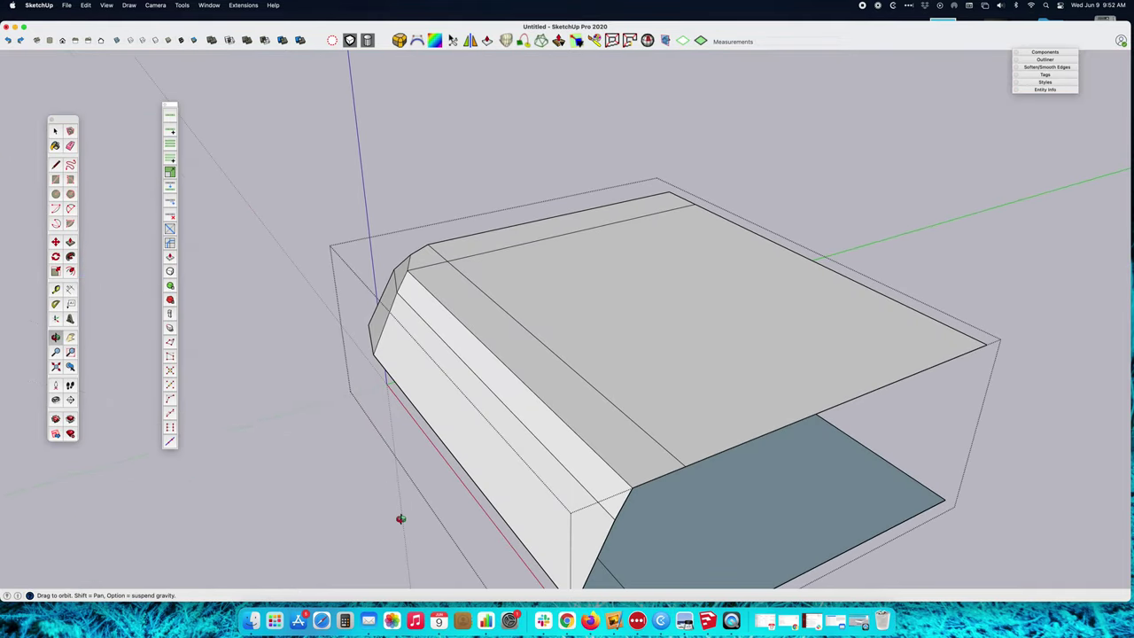
{"action": "middle_click_drag", "start_coordinate": [664, 359], "coordinate": [631, 289]}
{"action": "left_click", "coordinate": [629, 288]}
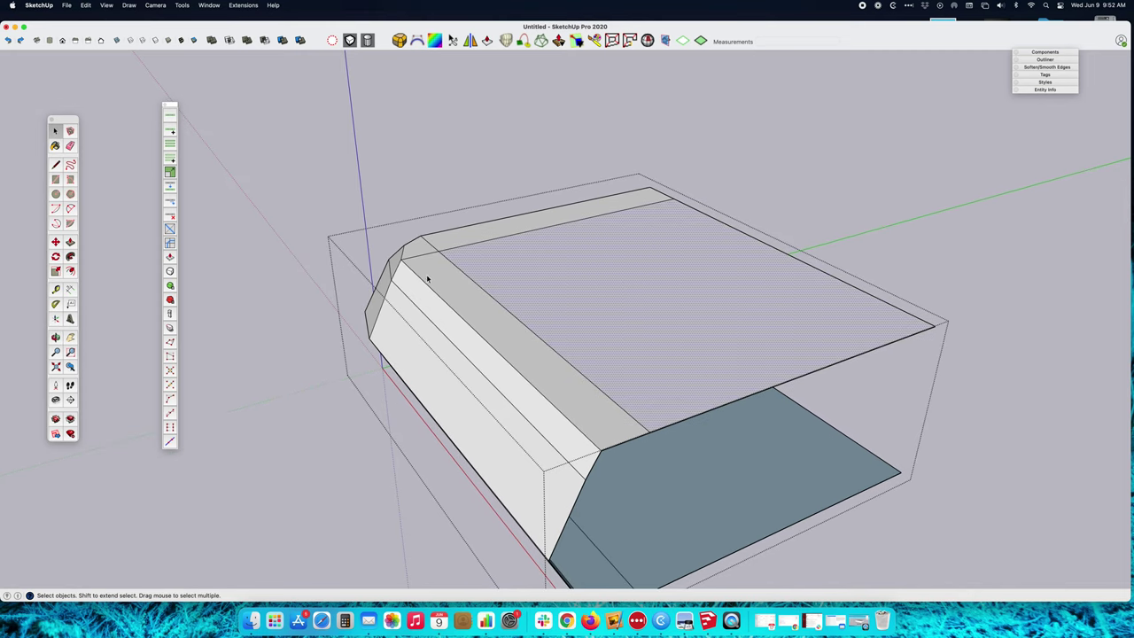
Raise the shell's top face vertices 3/16" with Vertex Tools
{"action": "left_click", "coordinate": [170, 342]}
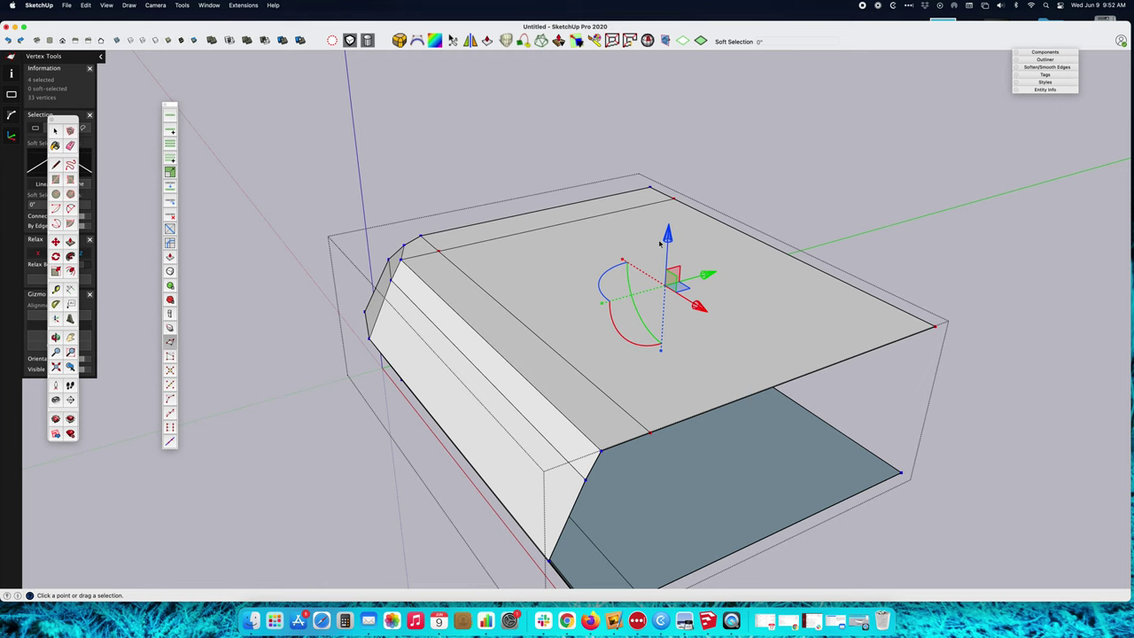
{"action": "left_click_drag", "start_coordinate": [669, 237], "coordinate": [671, 226]}
{"action": "key", "text": "o"}
{"action": "left_click_drag", "start_coordinate": [688, 329], "coordinate": [683, 235]}
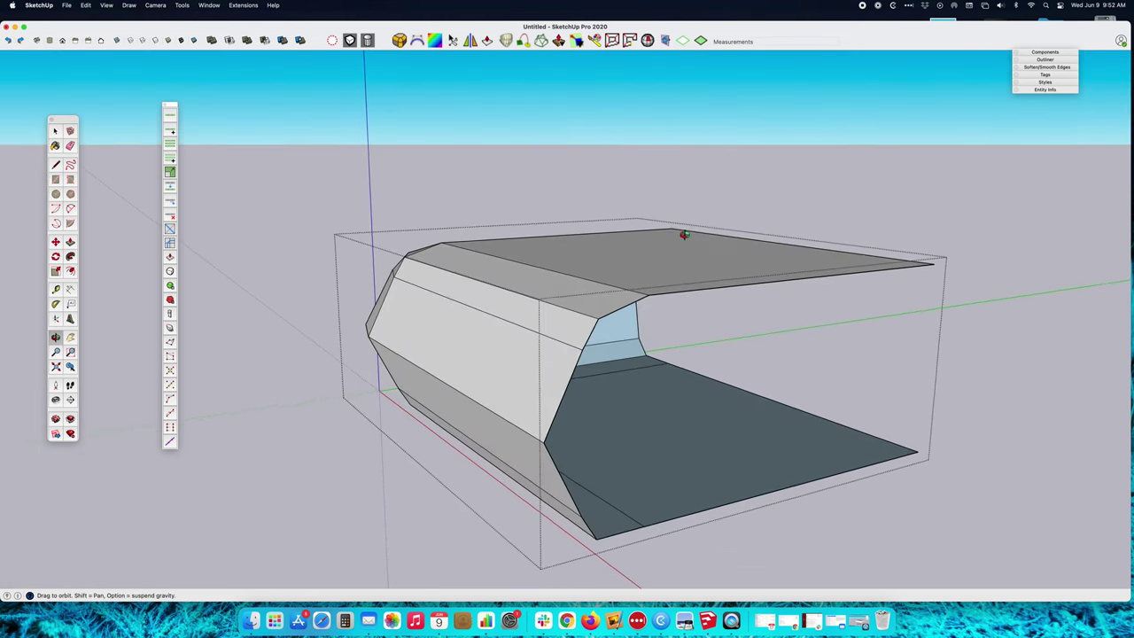
{"action": "middle_click_drag", "start_coordinate": [684, 234], "coordinate": [683, 211]}
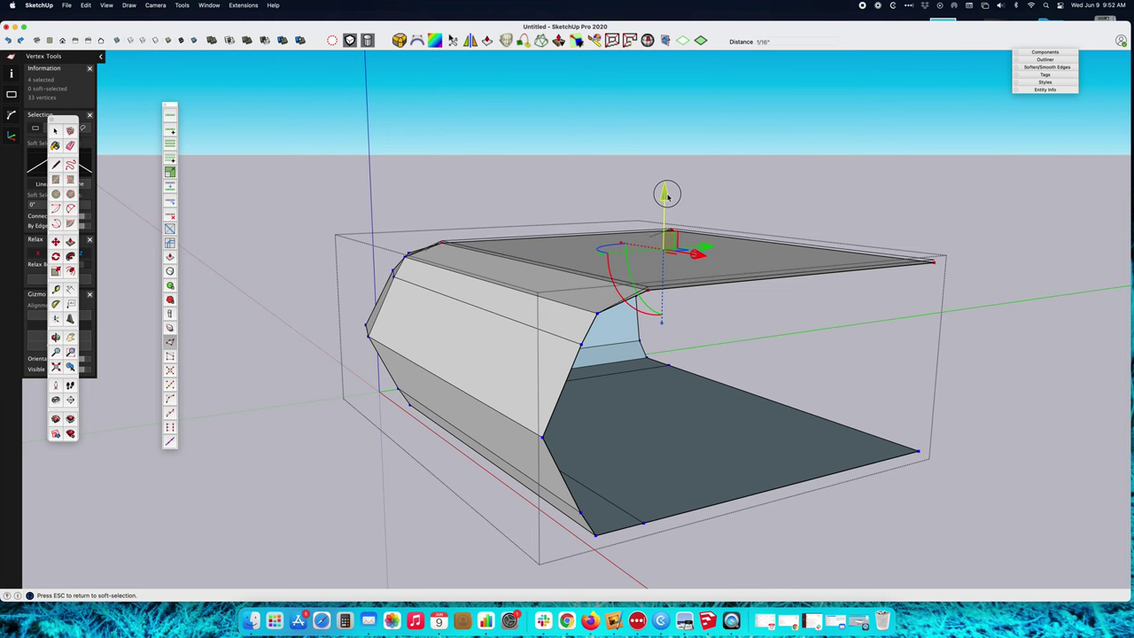
Box-select the two top outer corner vertices and raise them 1/8" on the blue axis
{"action": "key", "text": "o"}
{"action": "left_click_drag", "start_coordinate": [660, 440], "coordinate": [644, 440]}
{"action": "middle_click_drag", "start_coordinate": [644, 440], "coordinate": [838, 443]}
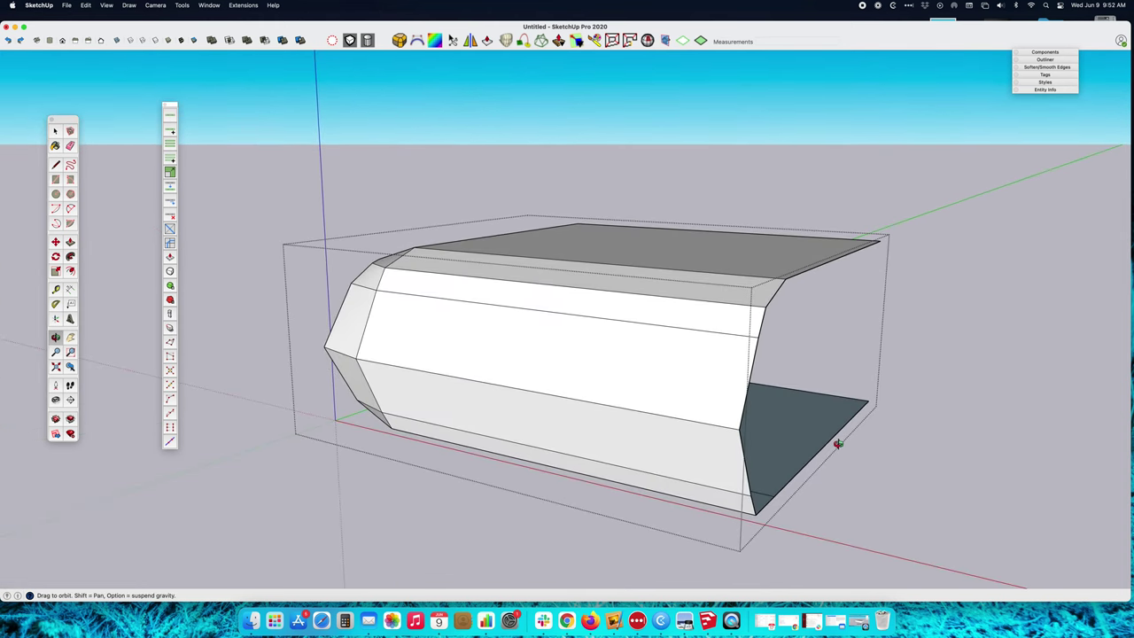
{"action": "left_click", "coordinate": [798, 299]}
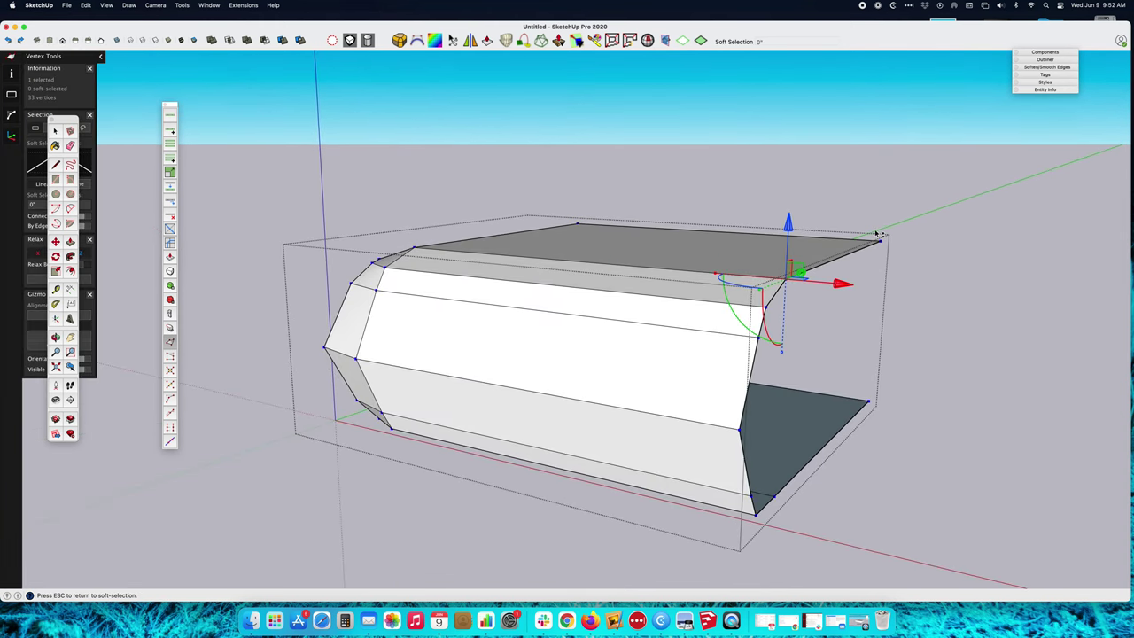
{"action": "left_click_drag", "start_coordinate": [877, 234], "coordinate": [903, 266]}
{"action": "left_click_drag", "start_coordinate": [847, 202], "coordinate": [845, 197]}
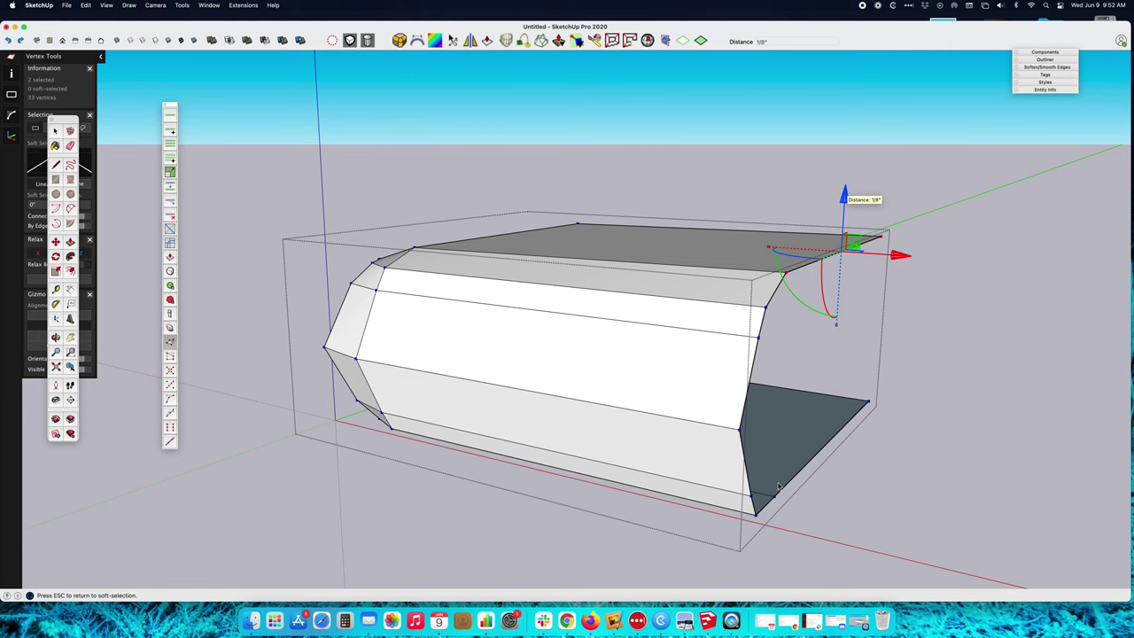
{"action": "key", "text": "Escape"}
{"action": "middle_click_drag", "start_coordinate": [777, 487], "coordinate": [655, 494]}
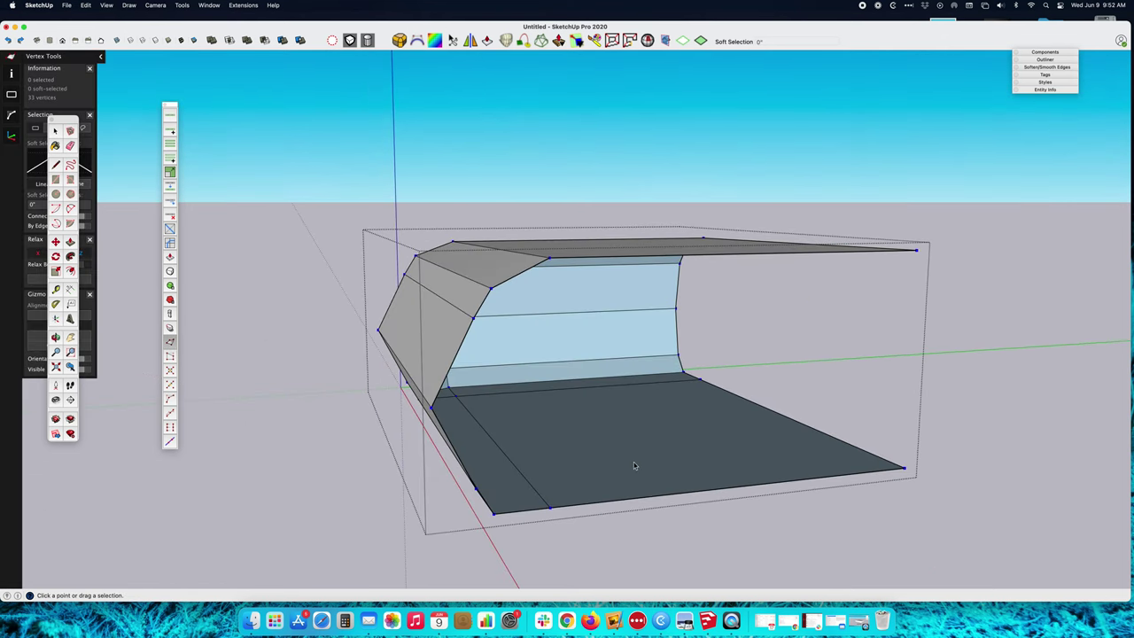
{"action": "key", "text": "space"}
Lower the floor face's vertices 3/16" with Vertex Tools and inspect the rounded end
{"action": "left_click", "coordinate": [631, 467]}
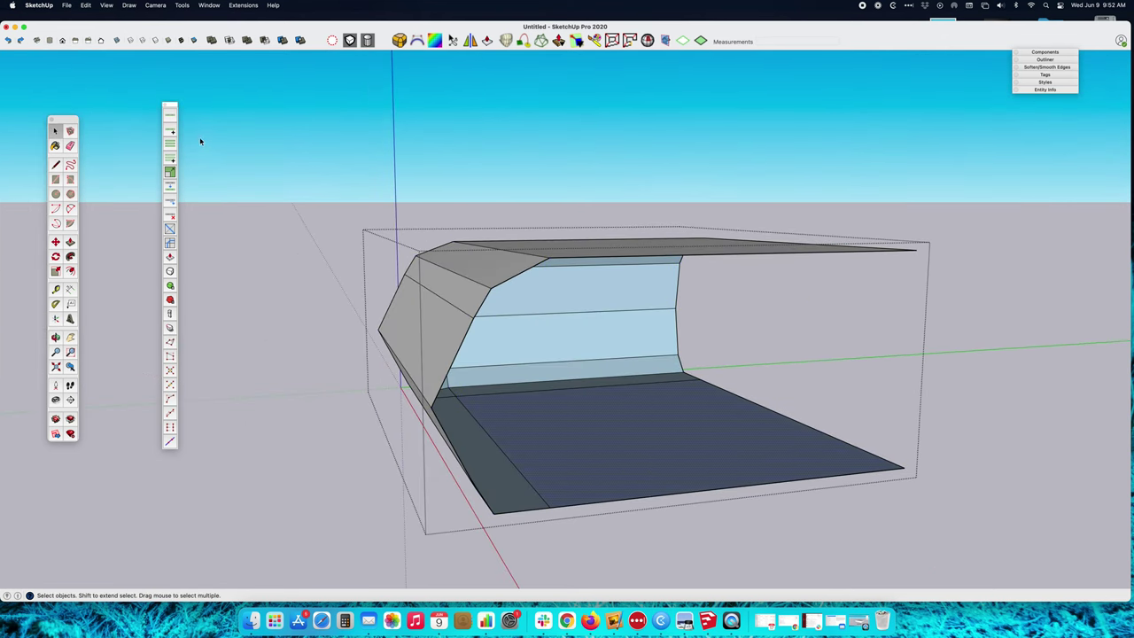
{"action": "left_click", "coordinate": [169, 344]}
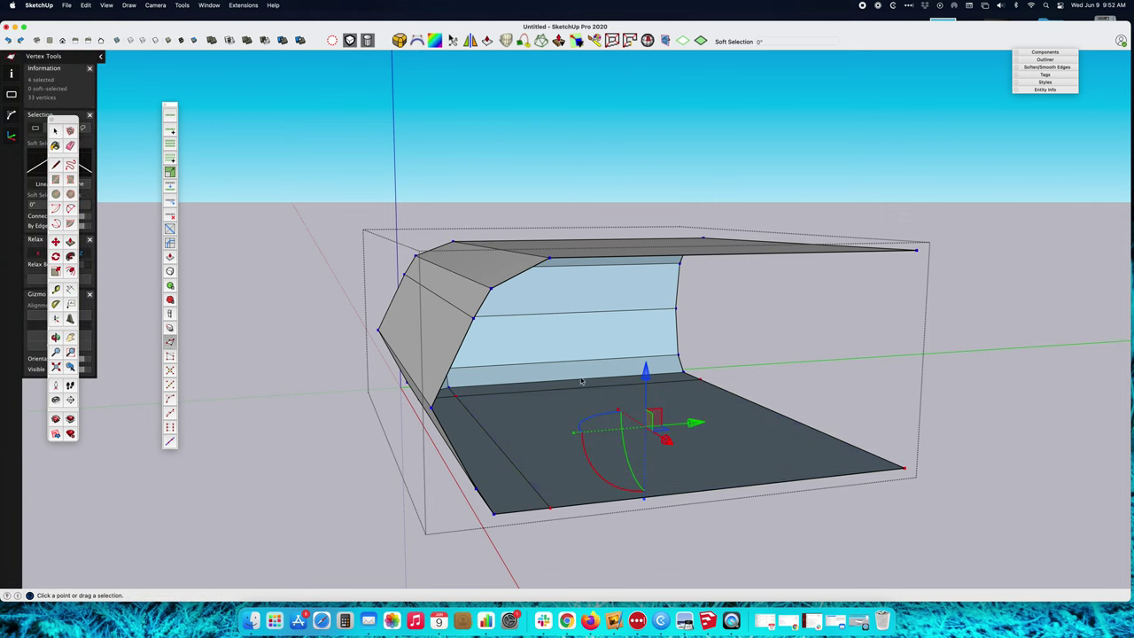
{"action": "left_click_drag", "start_coordinate": [647, 379], "coordinate": [649, 389]}
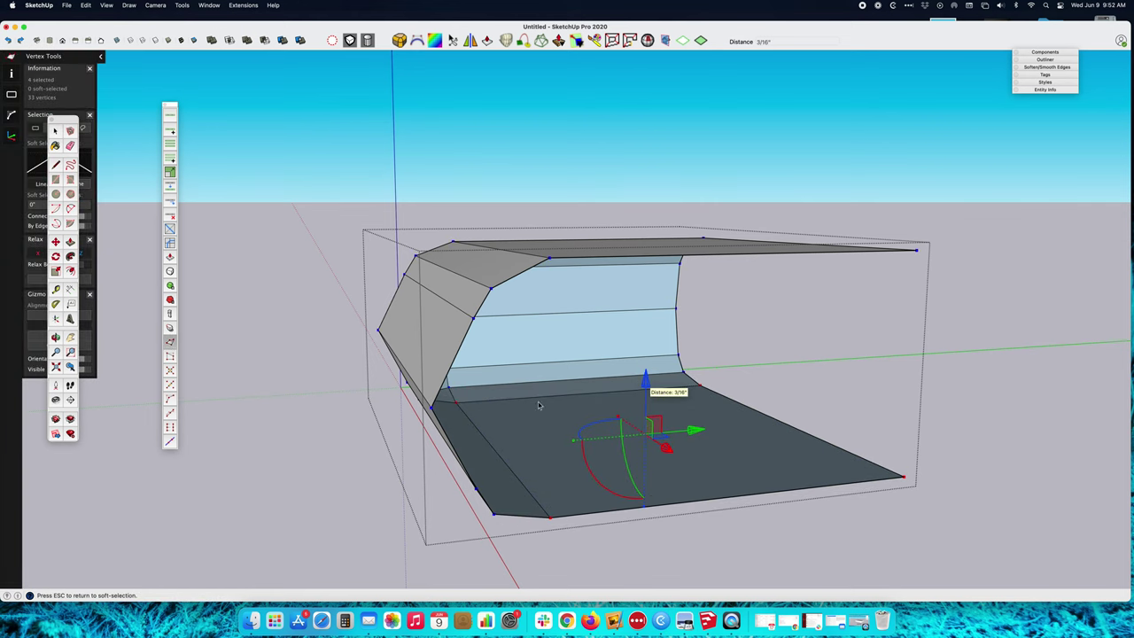
{"action": "middle_click_drag", "start_coordinate": [649, 390], "coordinate": [461, 425]}
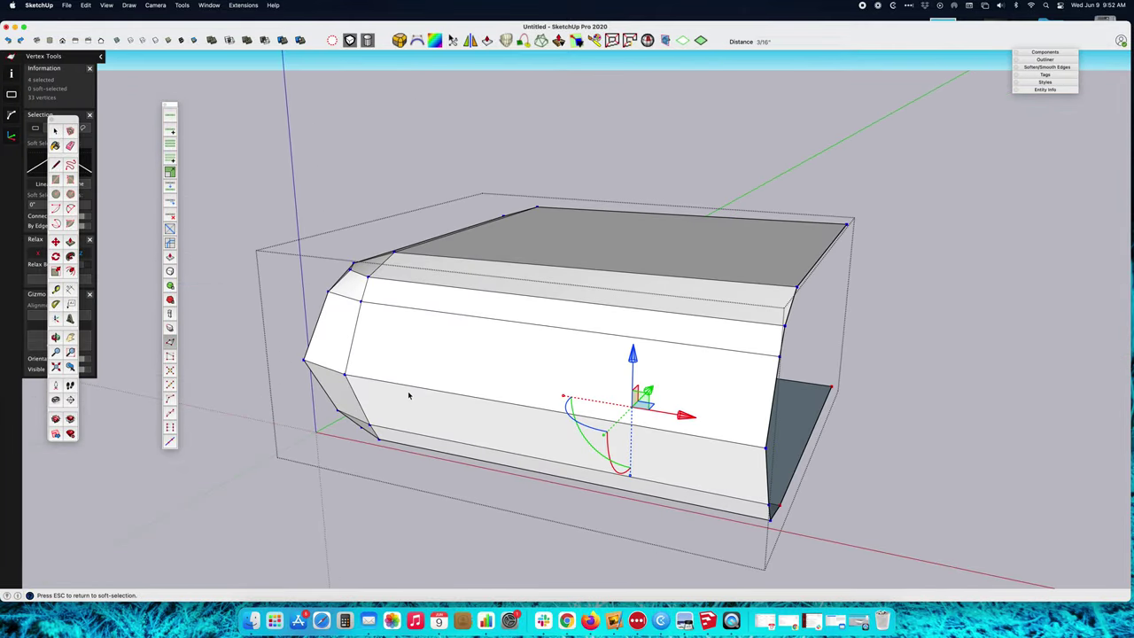
{"action": "middle_click_drag", "start_coordinate": [410, 395], "coordinate": [637, 334]}
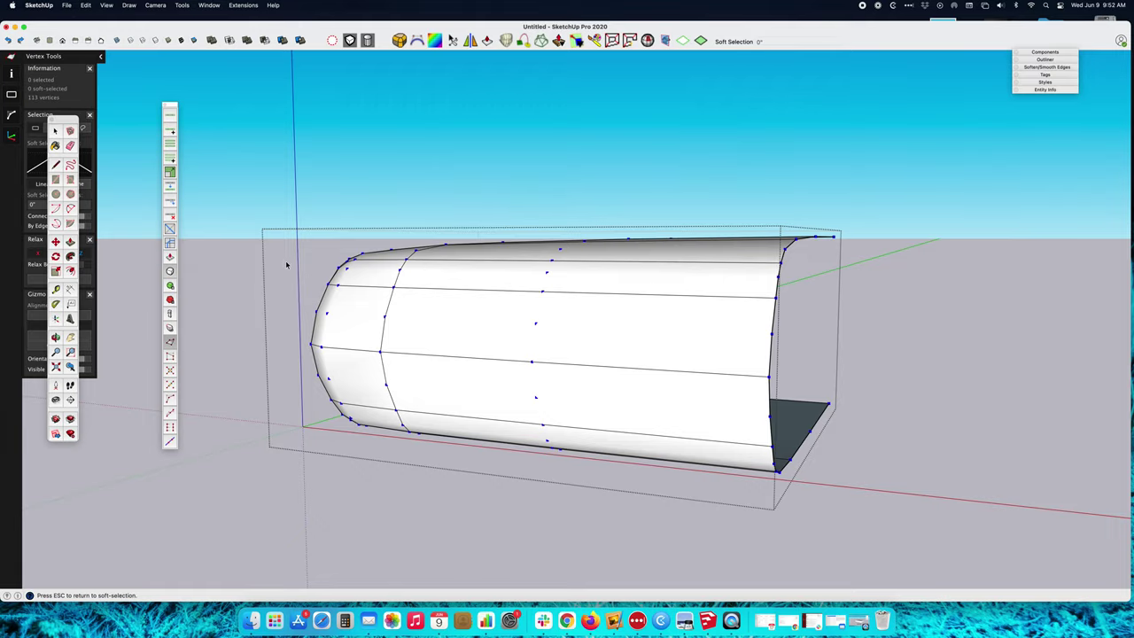
{"action": "middle_click_drag", "start_coordinate": [308, 275], "coordinate": [209, 300]}
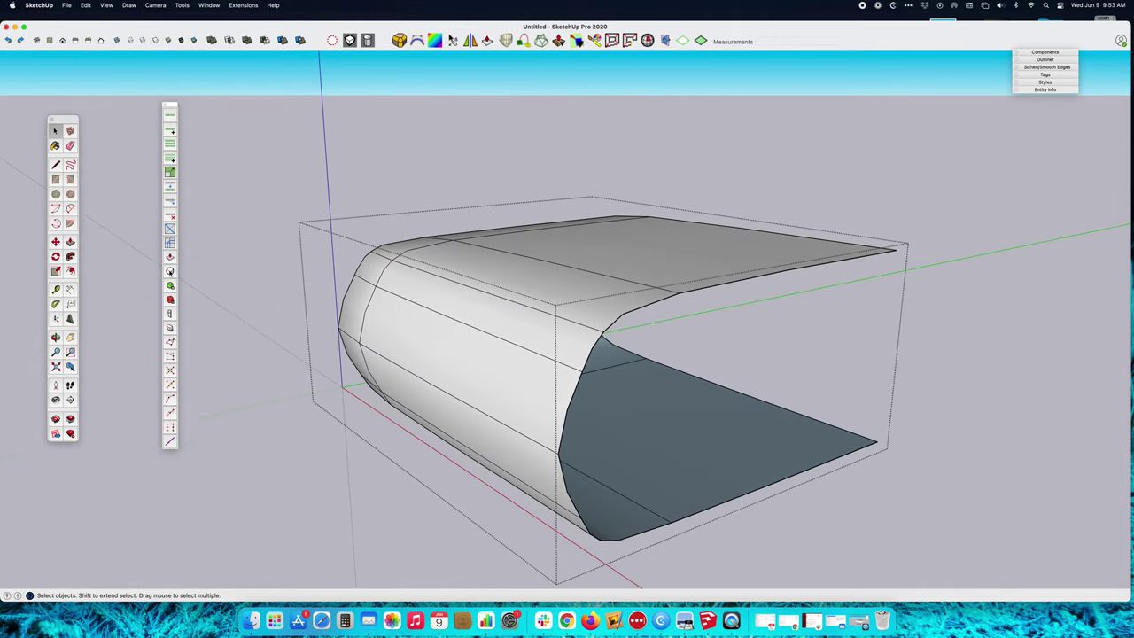
Show the faceted cage and mirror the whole half-cushion across its edge, keeping the original
{"action": "left_click", "coordinate": [170, 271]}
{"action": "triple_click", "coordinate": [549, 354]}
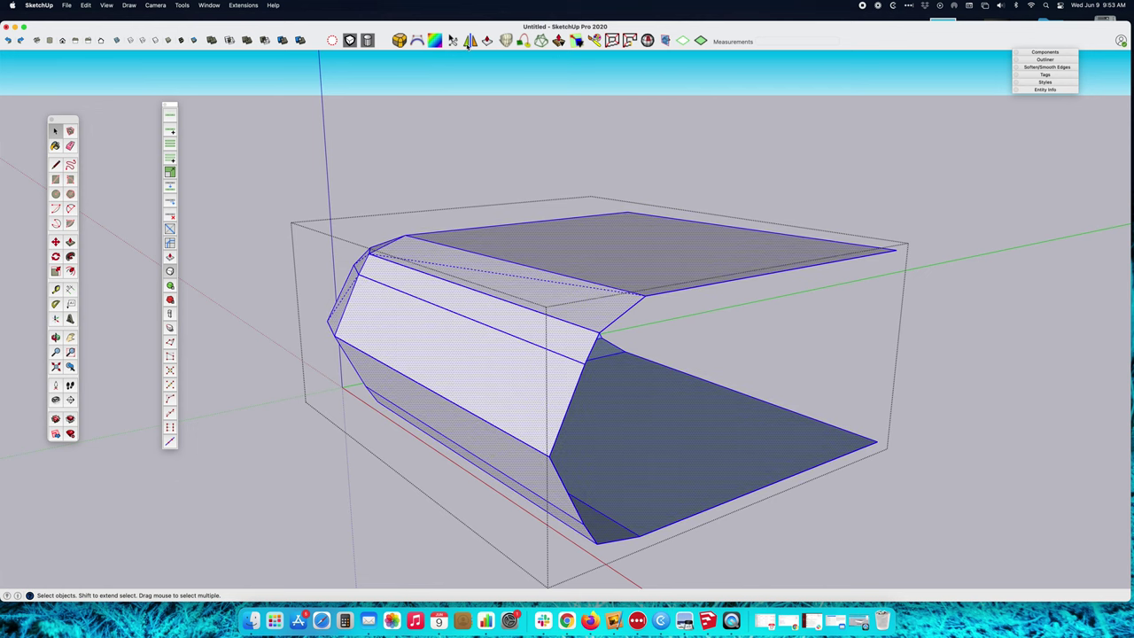
{"action": "left_click", "coordinate": [468, 42]}
{"action": "middle_click_drag", "start_coordinate": [599, 335], "coordinate": [611, 387]}
{"action": "left_click", "coordinate": [551, 389]}
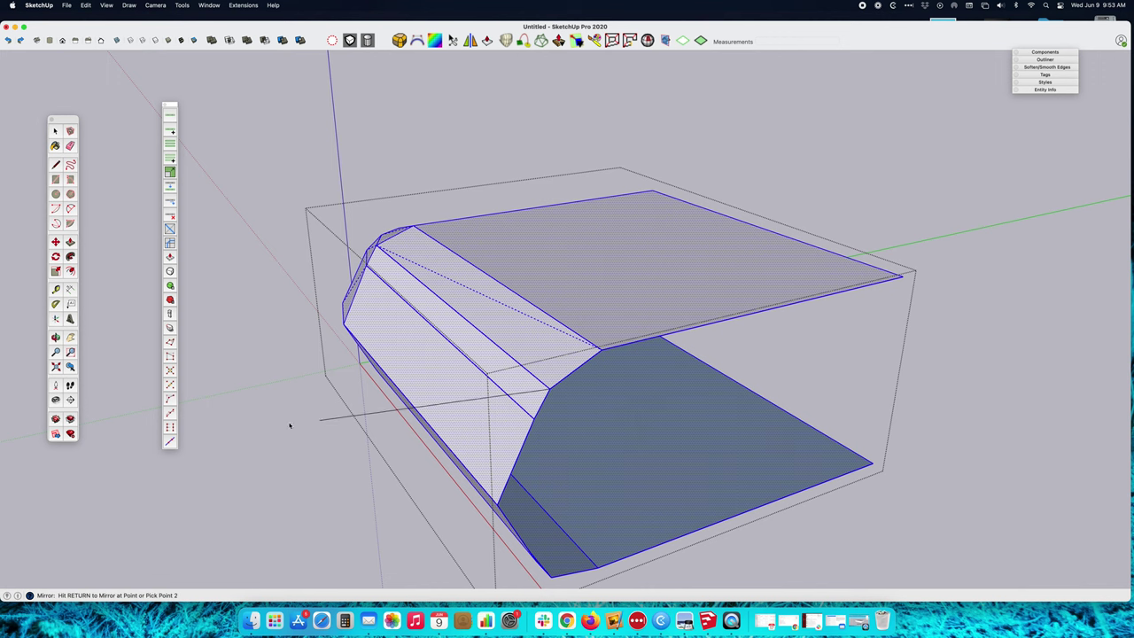
{"action": "left_click", "coordinate": [241, 467]}
{"action": "key", "text": "Return"}
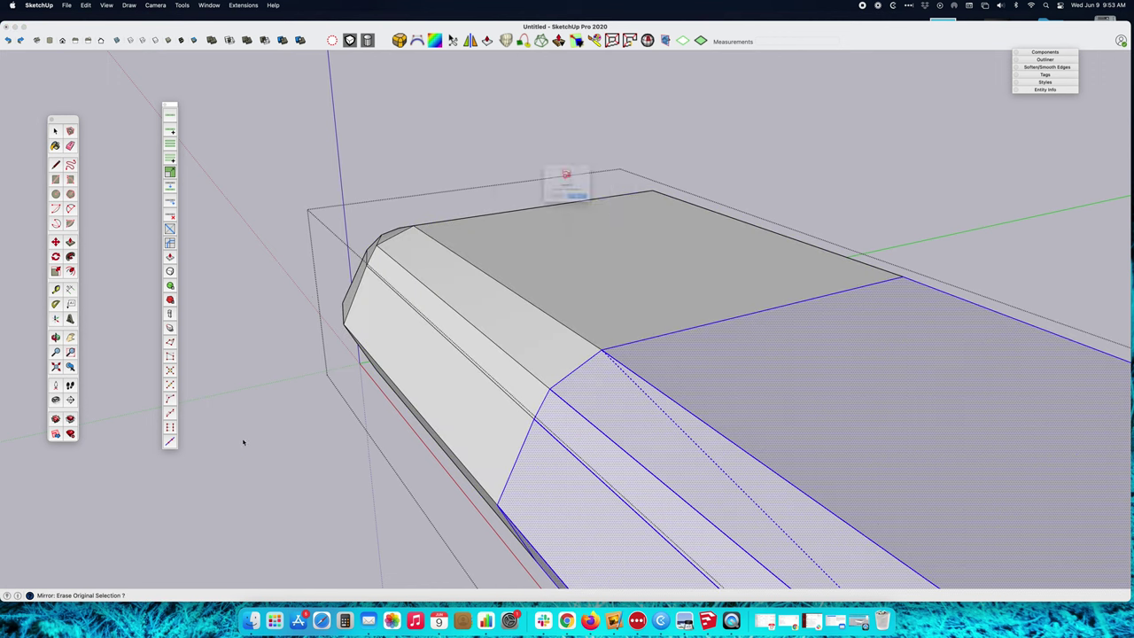
{"action": "left_click", "coordinate": [537, 215]}
Mirror the combined model again across its end edge, keeping the original
{"action": "left_click", "coordinate": [625, 278]}
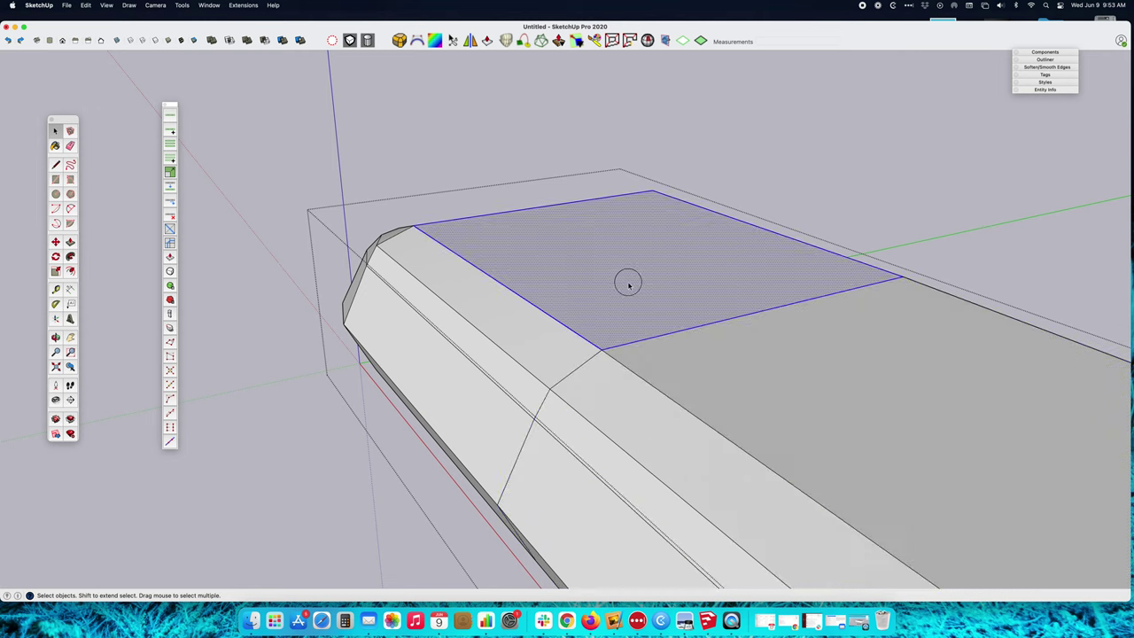
{"action": "triple_click", "coordinate": [815, 385]}
{"action": "mouse_move", "coordinate": [815, 385]}
{"action": "middle_mouse_down"}
{"action": "mouse_move", "coordinate": [481, 374]}
{"action": "mouse_move", "coordinate": [304, 336]}
{"action": "middle_mouse_up"}
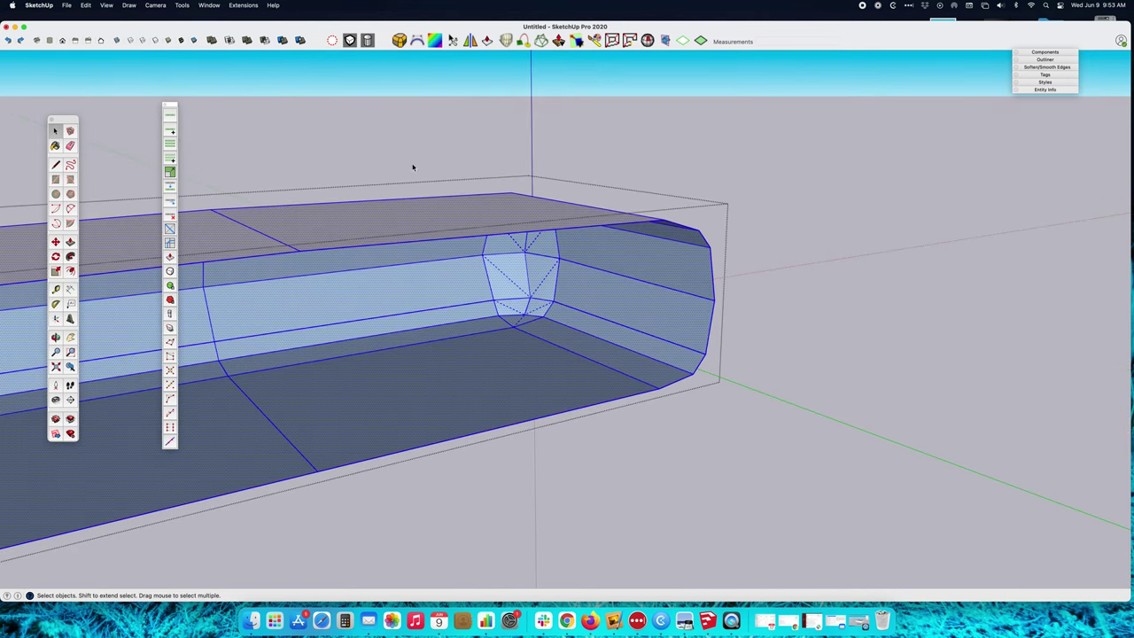
{"action": "left_click", "coordinate": [470, 41]}
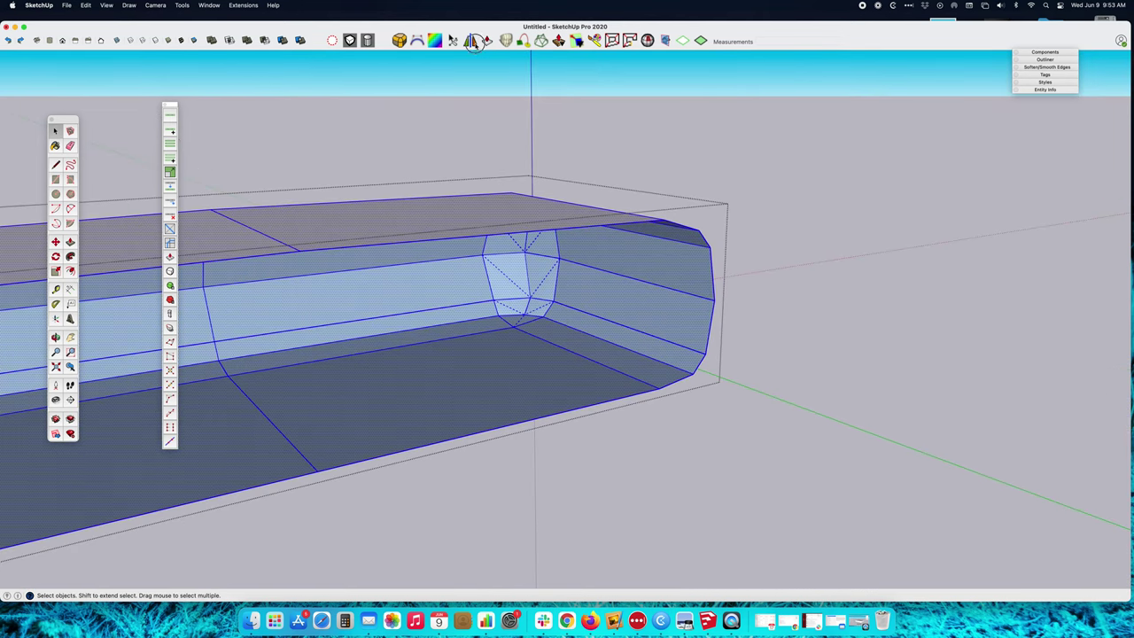
{"action": "left_click", "coordinate": [716, 301]}
{"action": "left_click", "coordinate": [771, 267]}
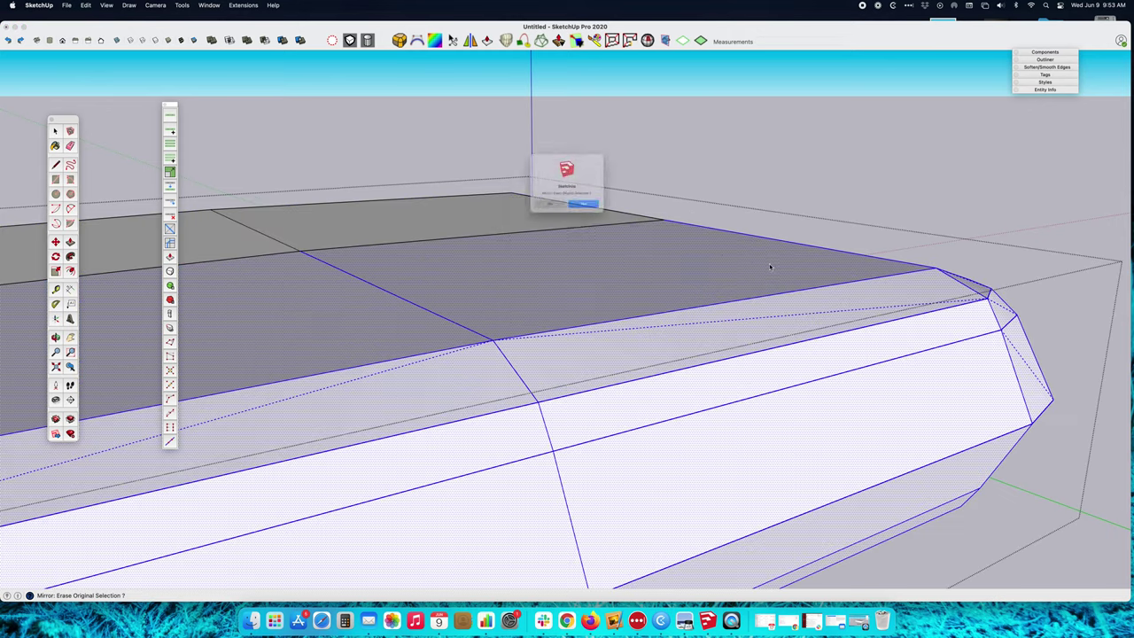
{"action": "left_click", "coordinate": [592, 215]}
{"action": "scroll", "coordinate": [572, 226], "scroll_direction": "down", "scroll_amount": 5}
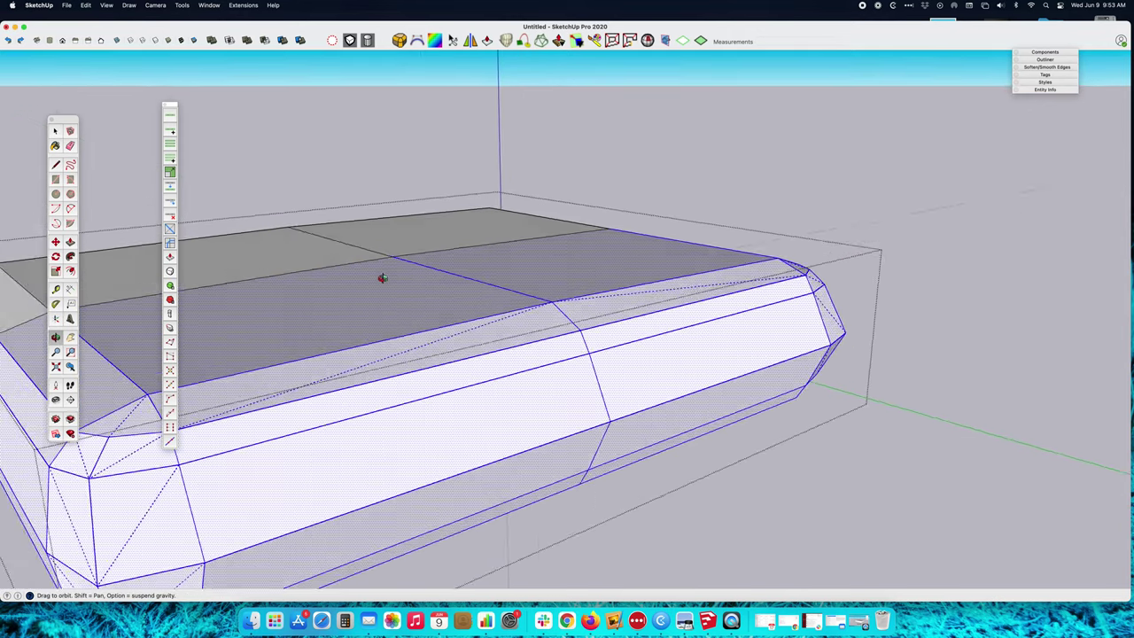
{"action": "middle_click_drag", "start_coordinate": [382, 279], "coordinate": [794, 260]}
{"action": "scroll", "coordinate": [793, 259], "scroll_direction": "down", "scroll_amount": 2}
{"action": "middle_click_drag", "start_coordinate": [681, 262], "coordinate": [572, 248]}
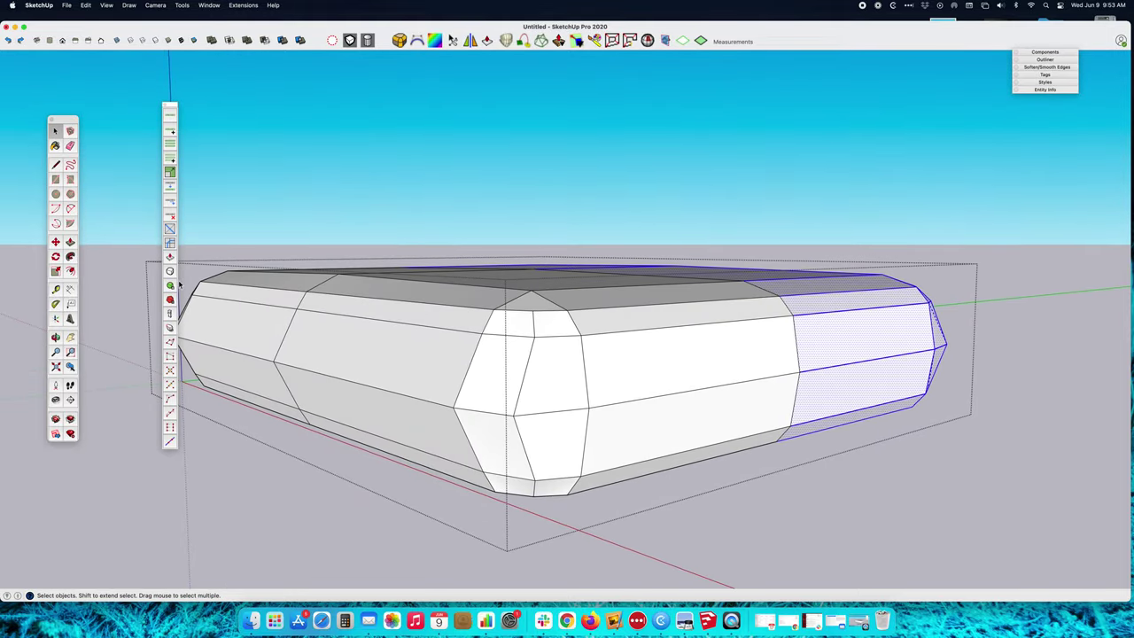
Turn SubD smoothing back on for the full cushion
{"action": "key", "text": "ctrl+t"}
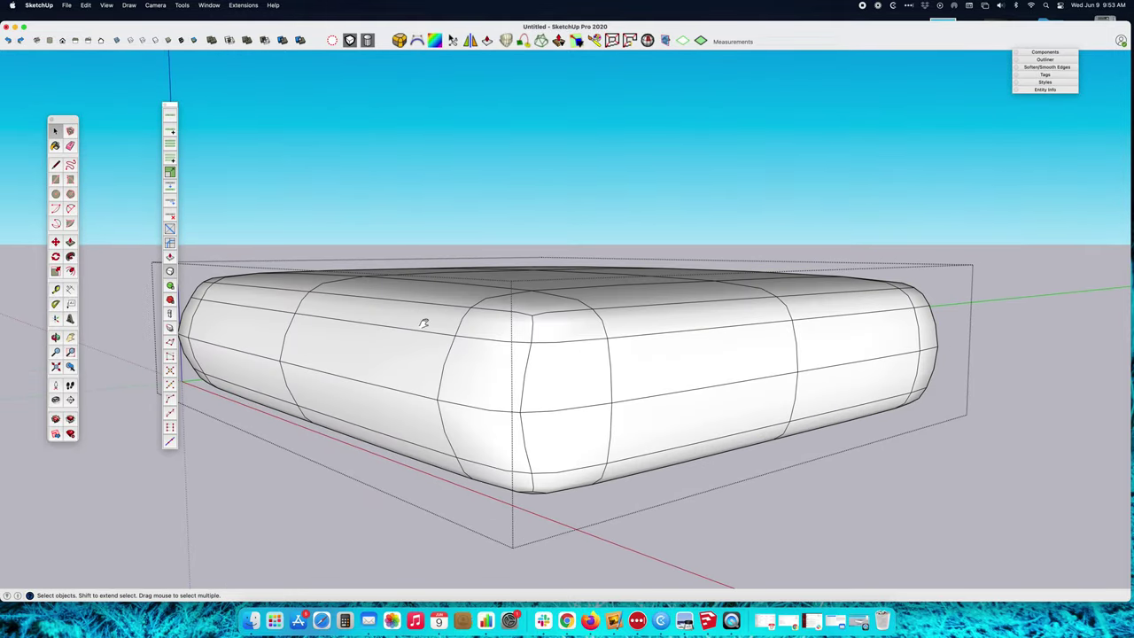
{"action": "middle_click_drag", "start_coordinate": [423, 323], "coordinate": [632, 391]}
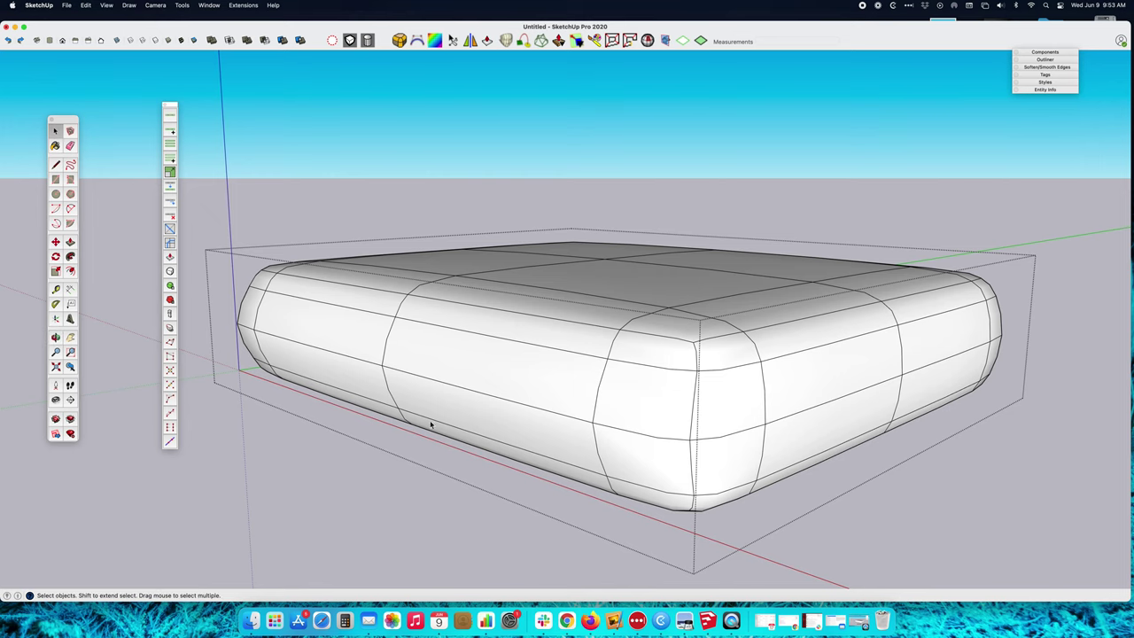
{"action": "middle_click_drag", "start_coordinate": [605, 431], "coordinate": [555, 392]}
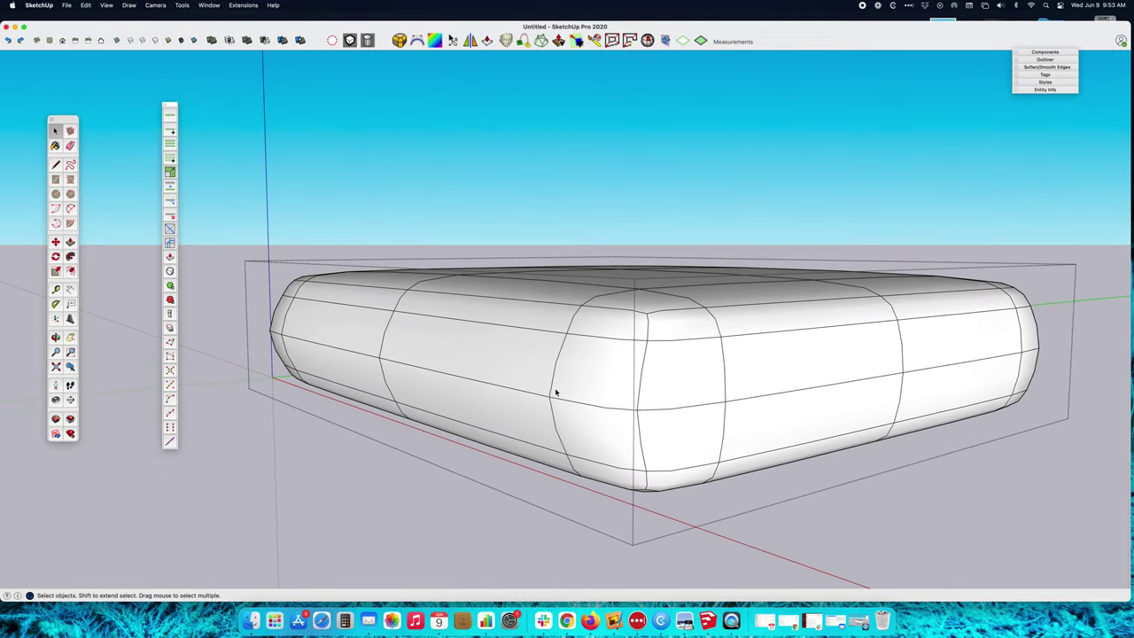
Select the top seam edge loop with Select Loop and add the front top seam edge
{"action": "left_click", "coordinate": [517, 321]}
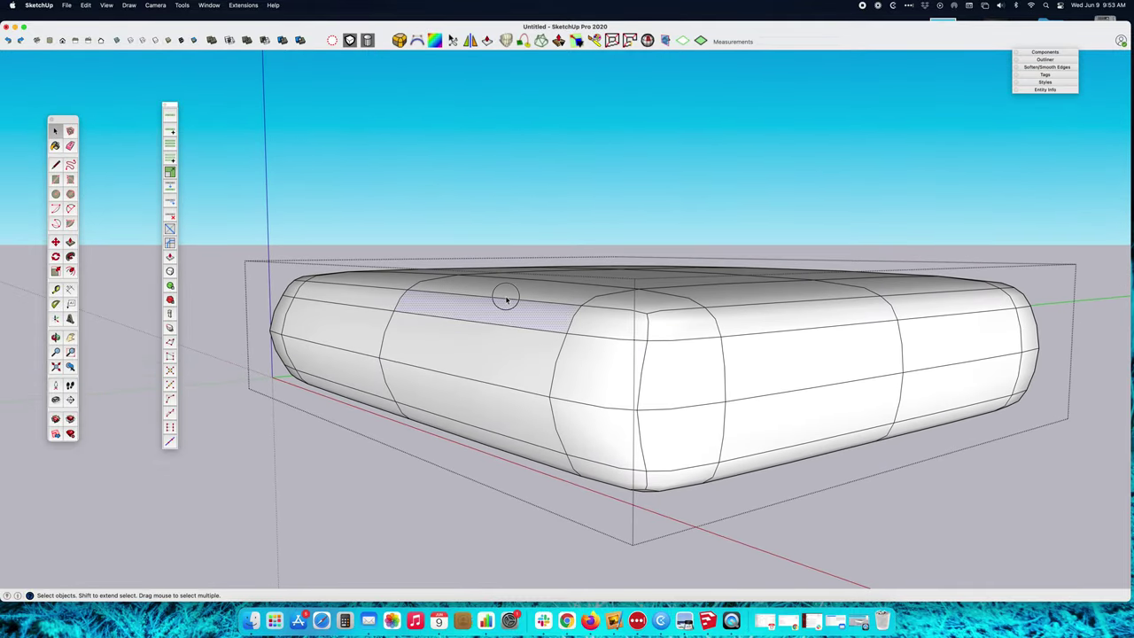
{"action": "left_click", "coordinate": [505, 301]}
{"action": "left_click", "coordinate": [445, 295]}
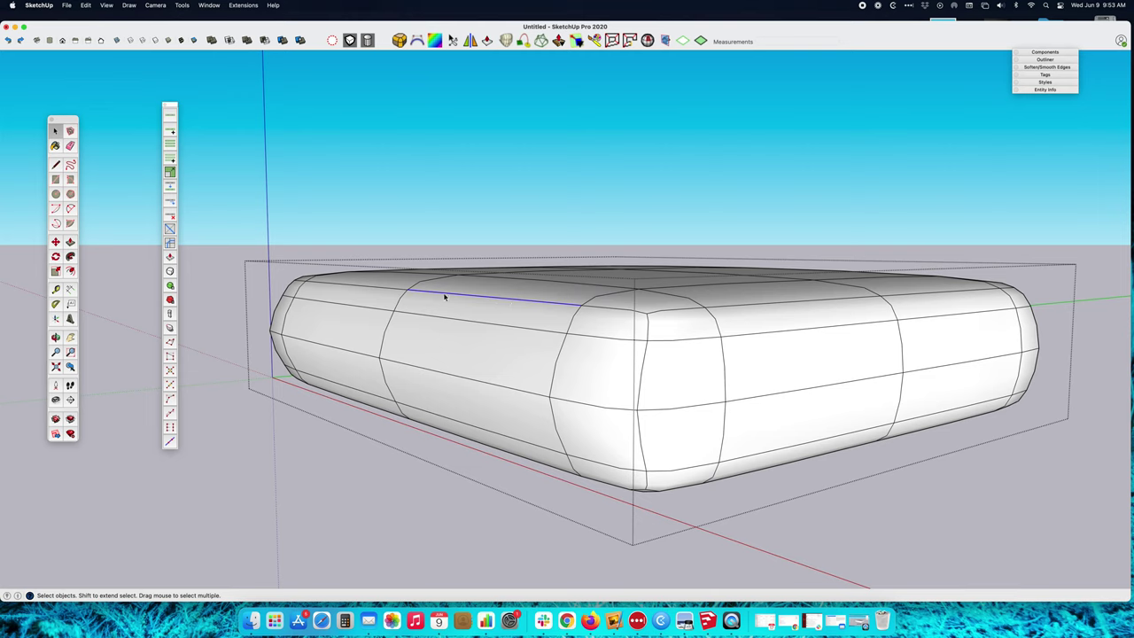
{"action": "left_click", "coordinate": [170, 118]}
{"action": "middle_click_drag", "start_coordinate": [877, 283], "coordinate": [288, 372]}
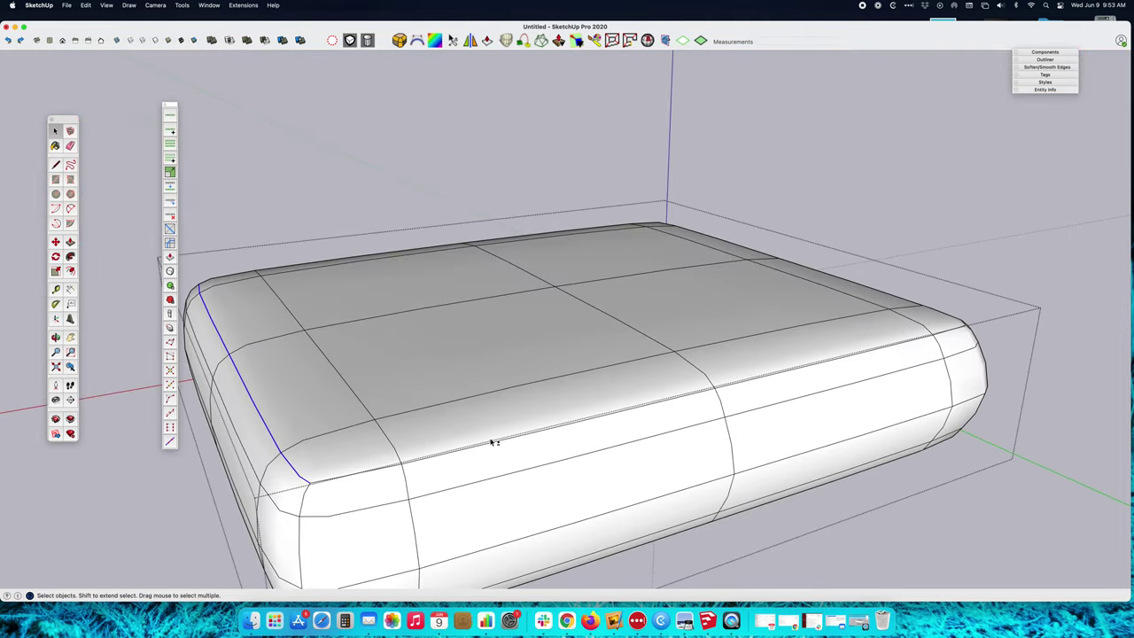
{"action": "middle_click_drag", "start_coordinate": [764, 348], "coordinate": [294, 373]}
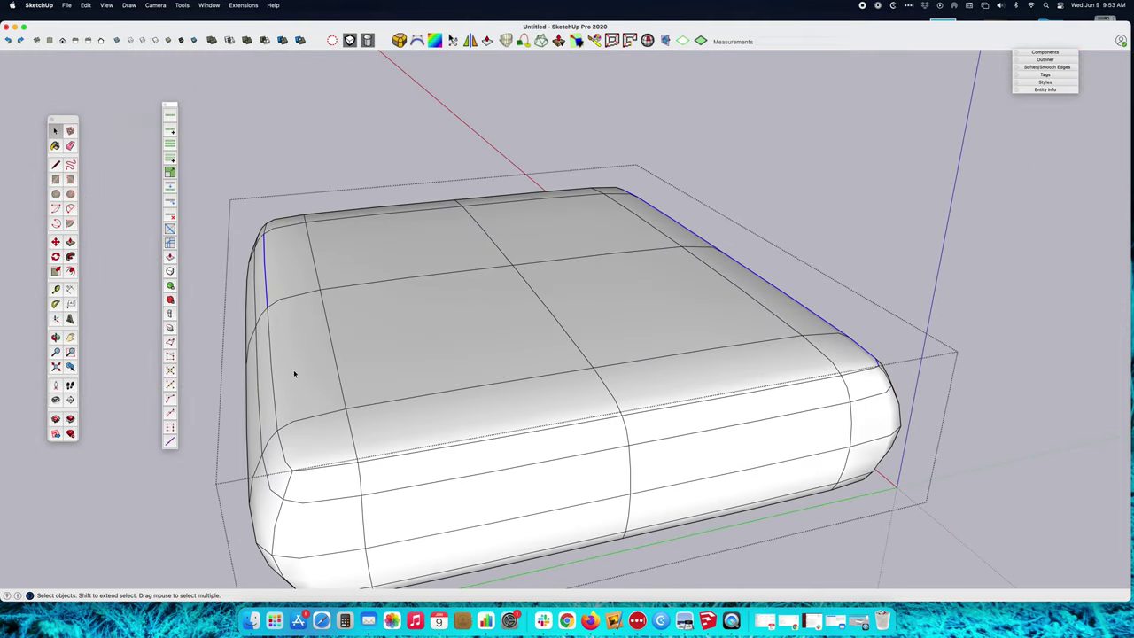
{"action": "left_click", "coordinate": [470, 446], "text": "shift"}
{"action": "middle_click_drag", "start_coordinate": [590, 242], "coordinate": [201, 270]}
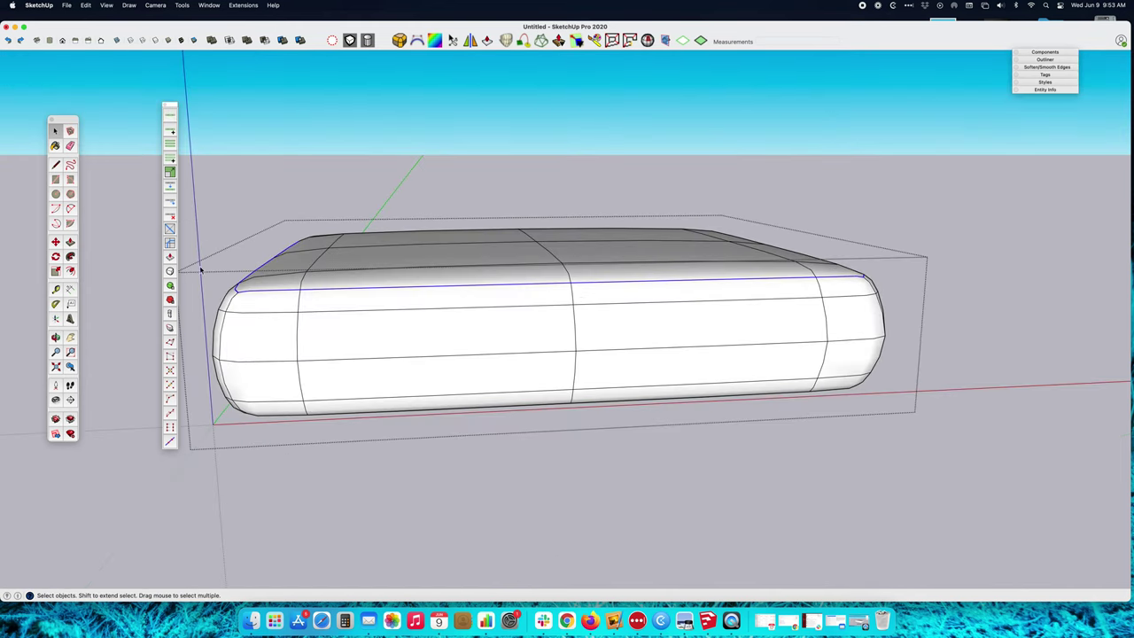
Crease the selected top edges to 0.80, then return to Select and clear the selection
{"action": "left_click", "coordinate": [170, 329]}
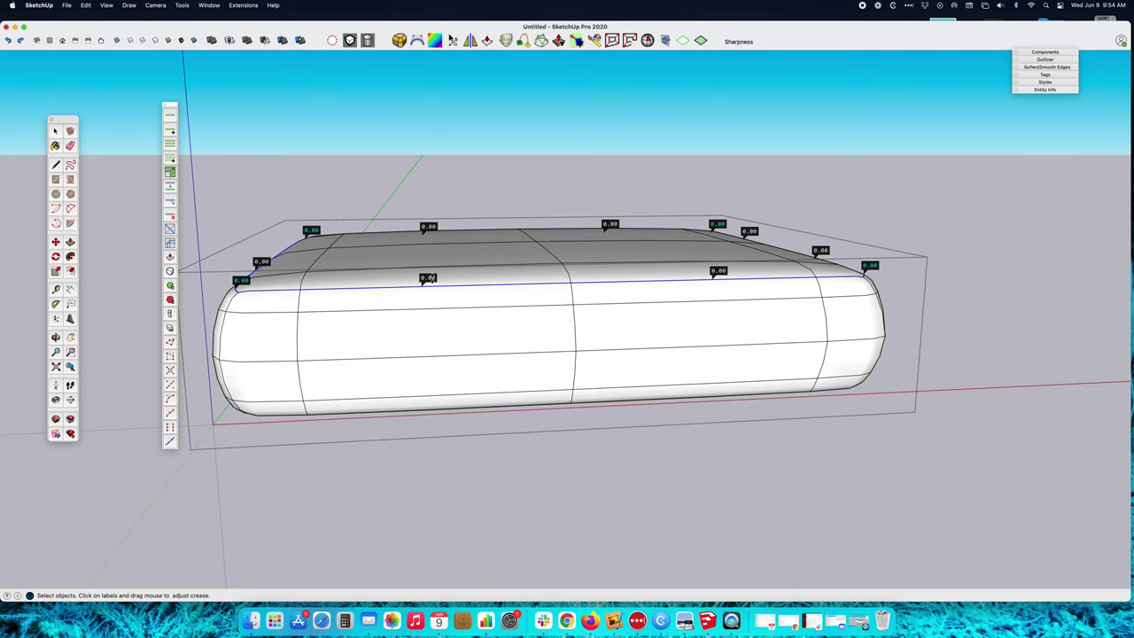
{"action": "left_click_drag", "start_coordinate": [431, 278], "coordinate": [431, 181]}
{"action": "middle_click_drag", "start_coordinate": [431, 181], "coordinate": [411, 308]}
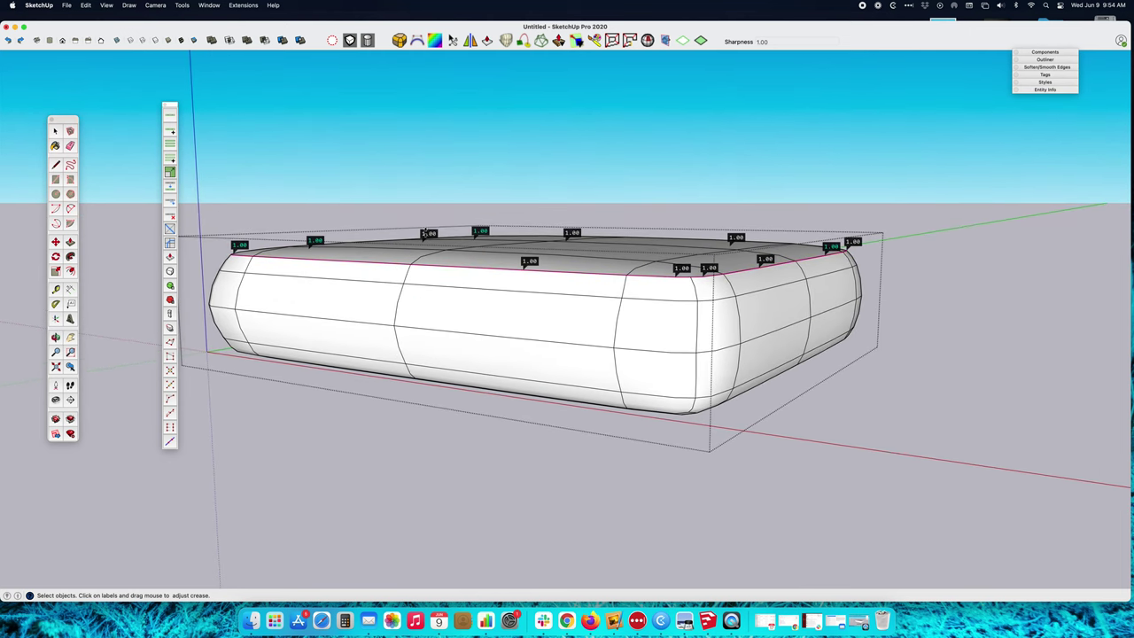
{"action": "left_click_drag", "start_coordinate": [424, 234], "coordinate": [435, 330]}
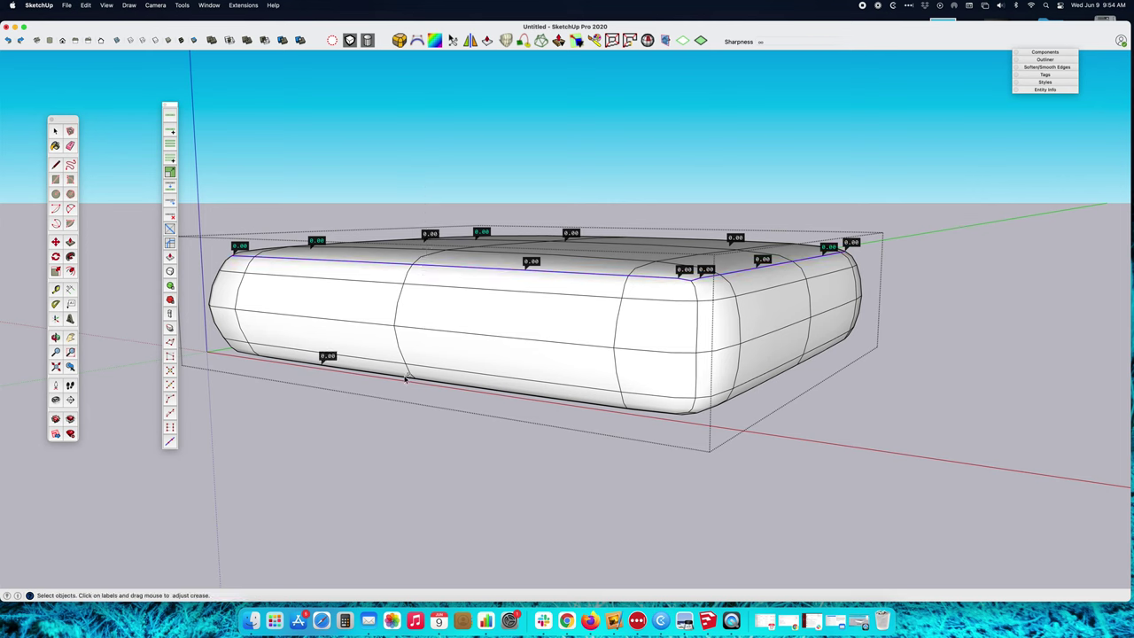
{"action": "left_click_drag", "start_coordinate": [429, 233], "coordinate": [428, 192]}
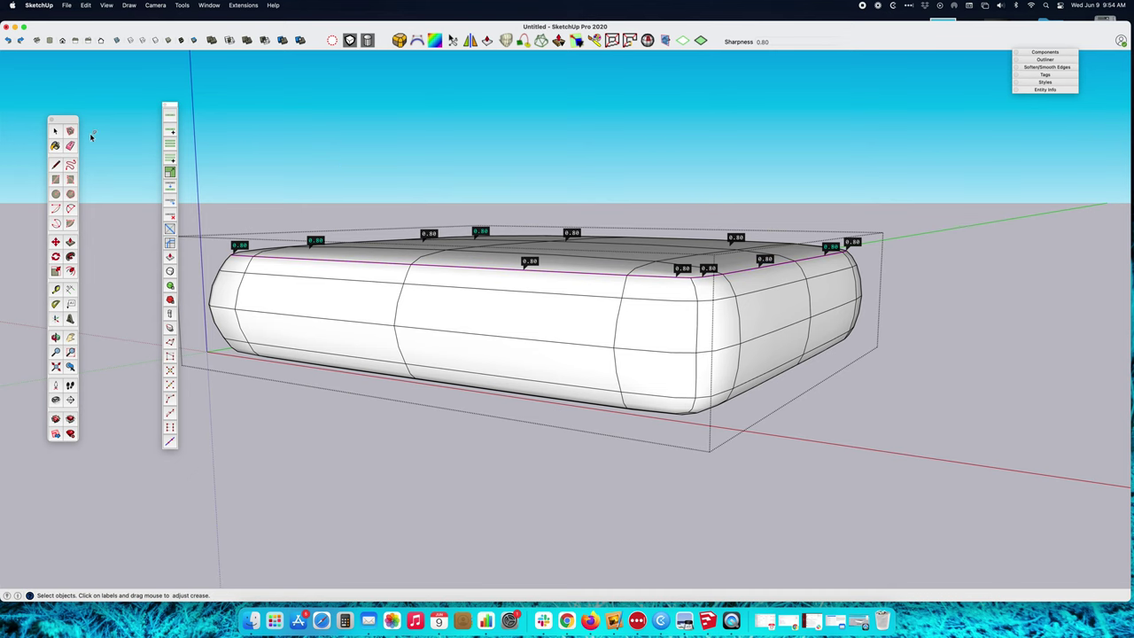
{"action": "left_click", "coordinate": [55, 130]}
{"action": "left_click", "coordinate": [314, 169]}
{"action": "middle_click_drag", "start_coordinate": [313, 169], "coordinate": [534, 328]}
Show hidden geometry and preview the cushion at a higher subdivision level
{"action": "left_click", "coordinate": [332, 41]}
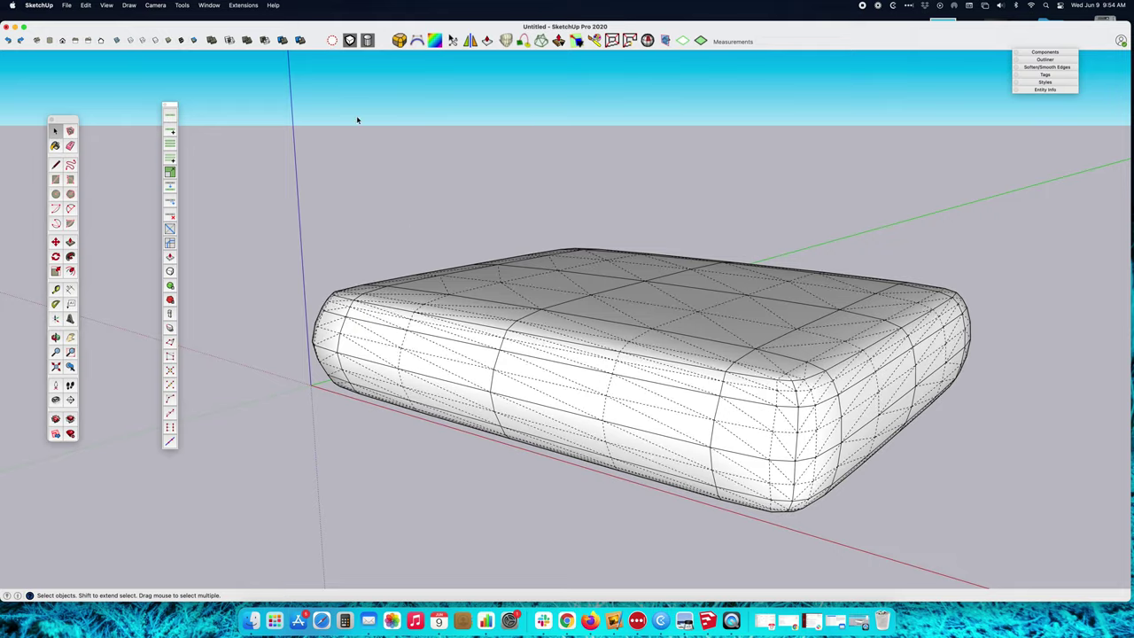
{"action": "middle_click_drag", "start_coordinate": [538, 431], "coordinate": [396, 368]}
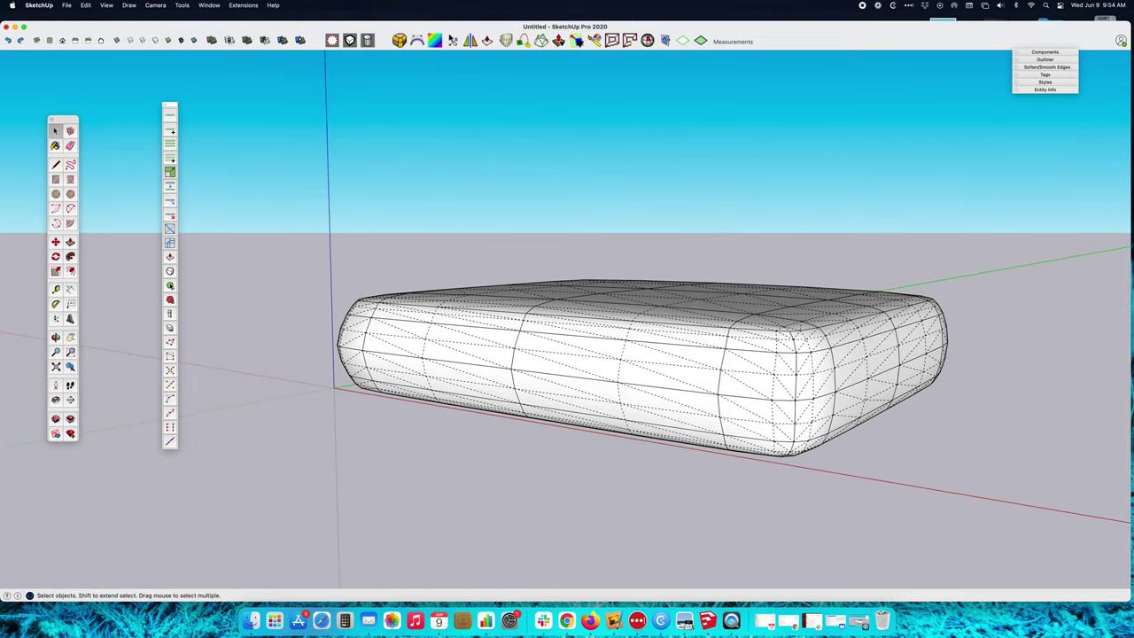
{"action": "left_click", "coordinate": [344, 329]}
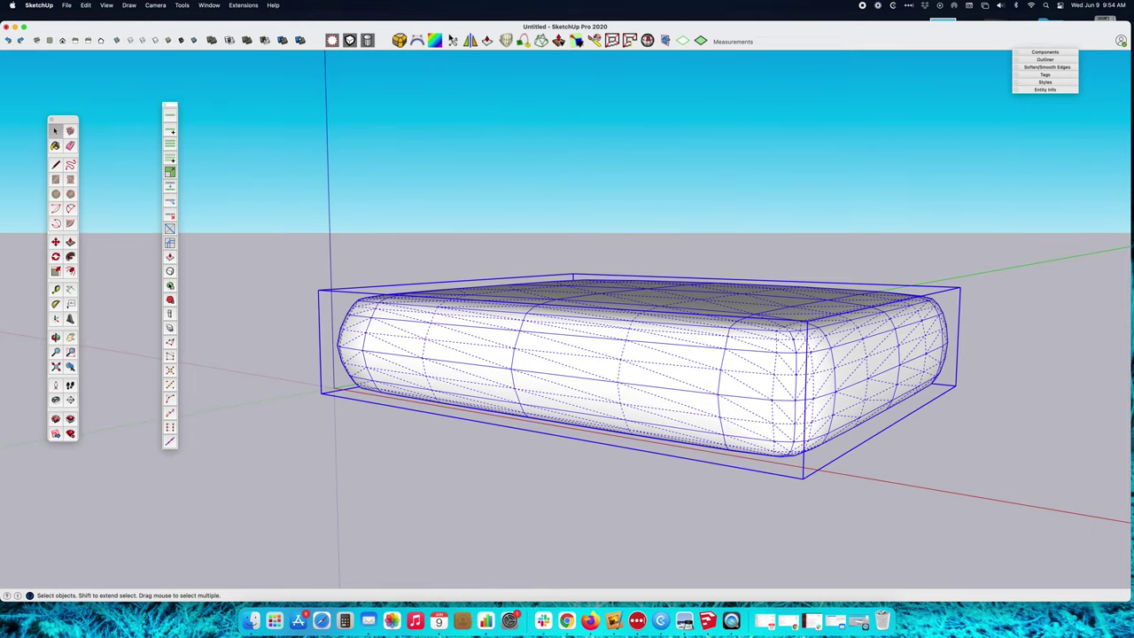
{"action": "left_click", "coordinate": [169, 286]}
{"action": "mouse_move", "coordinate": [496, 356]}
{"action": "middle_mouse_down"}
{"action": "mouse_move", "coordinate": [357, 387]}
{"action": "mouse_move", "coordinate": [417, 357]}
{"action": "mouse_move", "coordinate": [490, 364]}
{"action": "middle_mouse_up"}
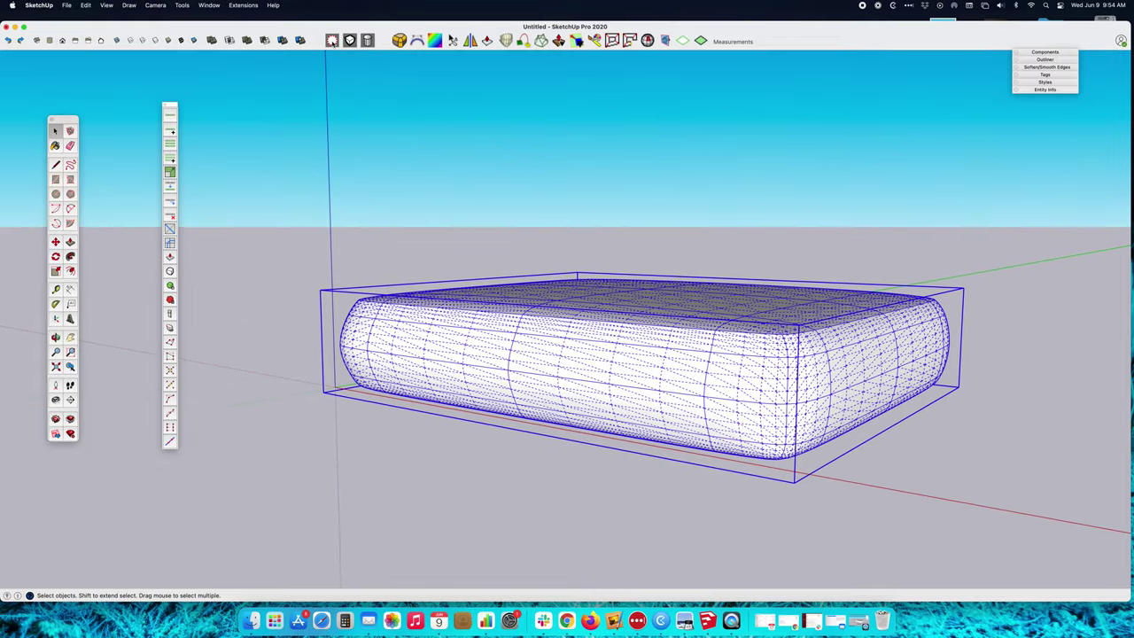
Hide the hidden geometry and edge lines, then deselect the cushion
{"action": "left_click", "coordinate": [332, 41]}
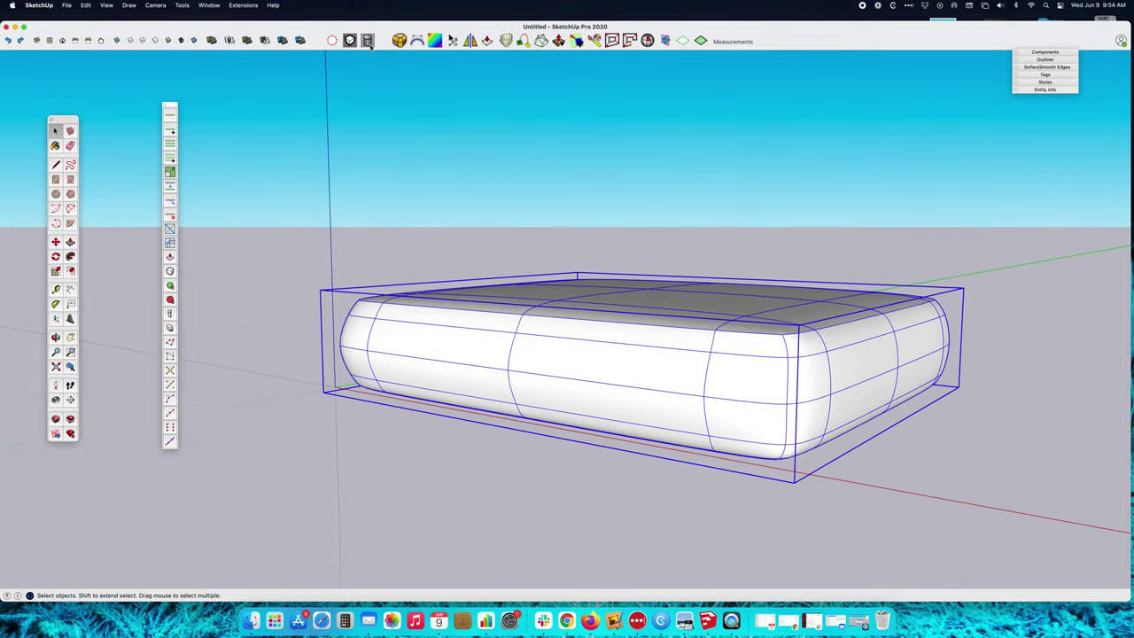
{"action": "left_click", "coordinate": [367, 41]}
{"action": "middle_click_drag", "start_coordinate": [387, 158], "coordinate": [476, 305]}
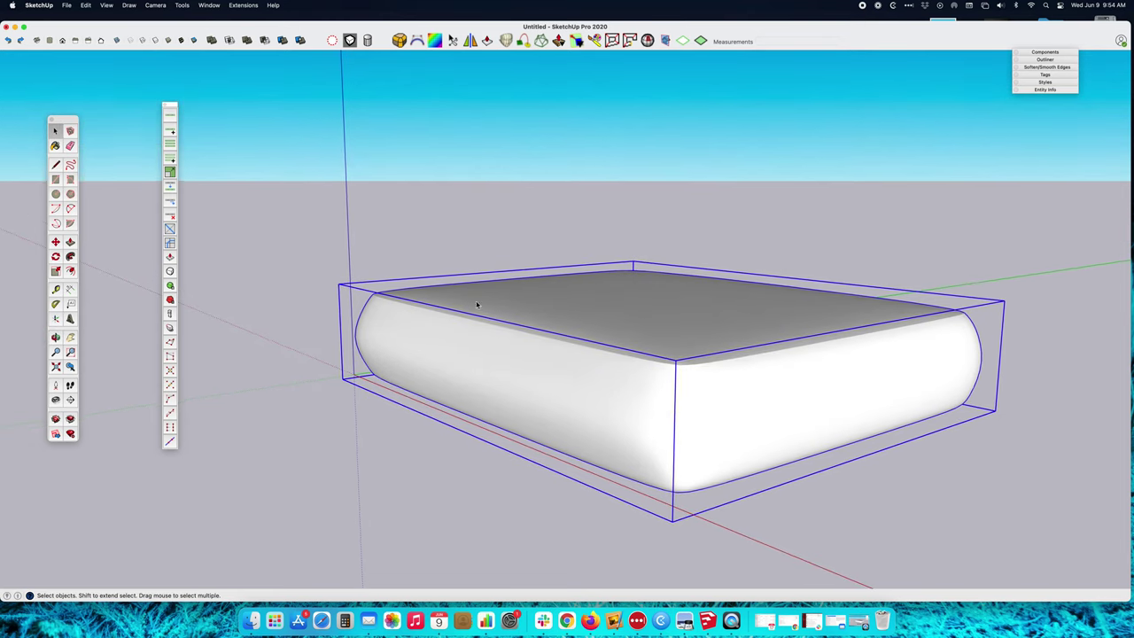
{"action": "left_click", "coordinate": [321, 412]}
{"action": "middle_click_drag", "start_coordinate": [321, 412], "coordinate": [567, 352]}
Show edge lines again and select the cushion's top edge loop
{"action": "left_click", "coordinate": [567, 353]}
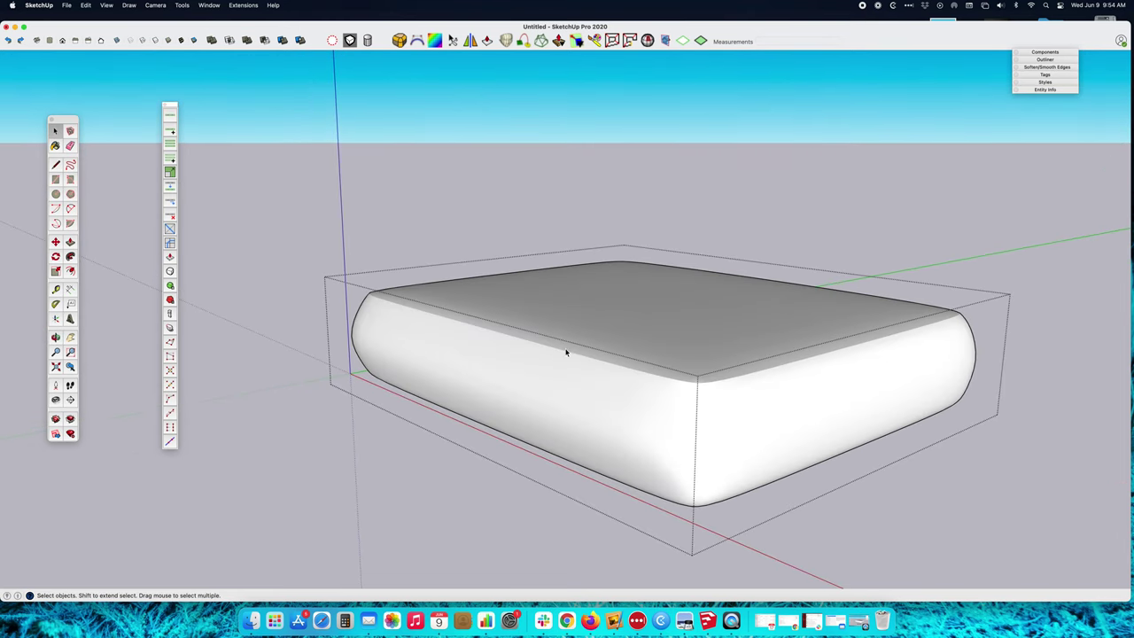
{"action": "left_click", "coordinate": [366, 41]}
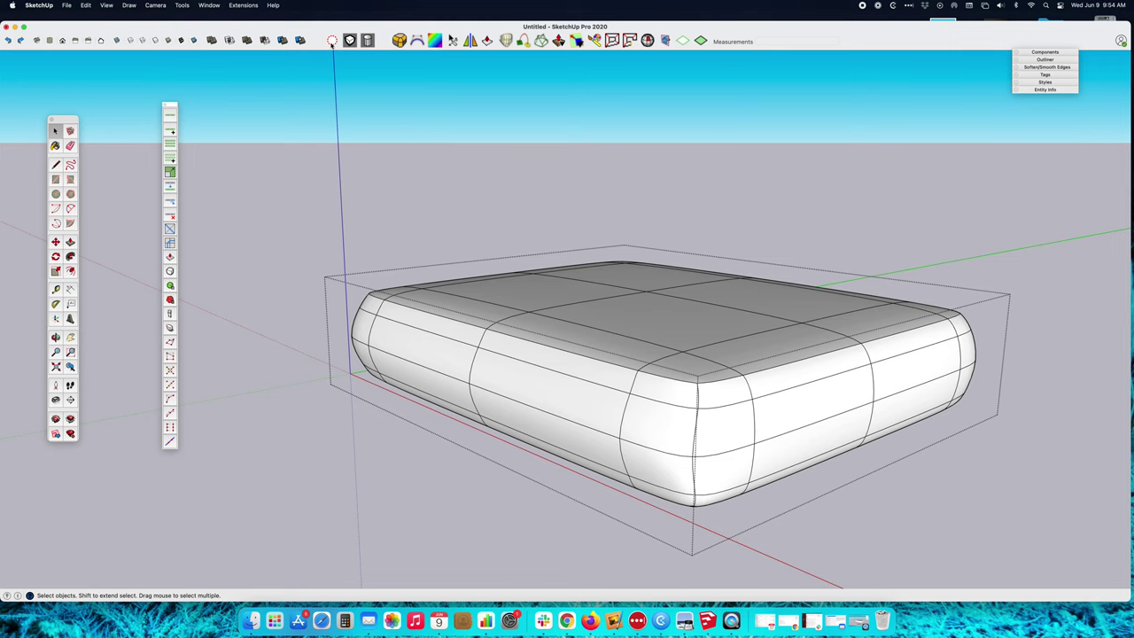
{"action": "left_click", "coordinate": [426, 315]}
{"action": "middle_click_drag", "start_coordinate": [848, 318], "coordinate": [626, 480]}
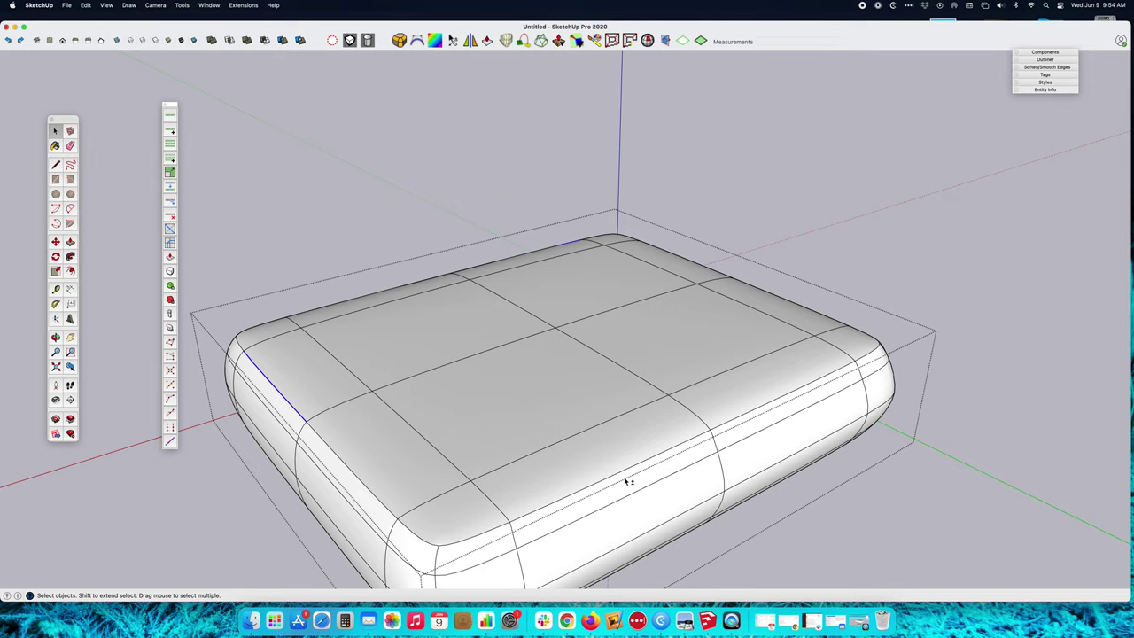
{"action": "middle_click_drag", "start_coordinate": [818, 369], "coordinate": [511, 398]}
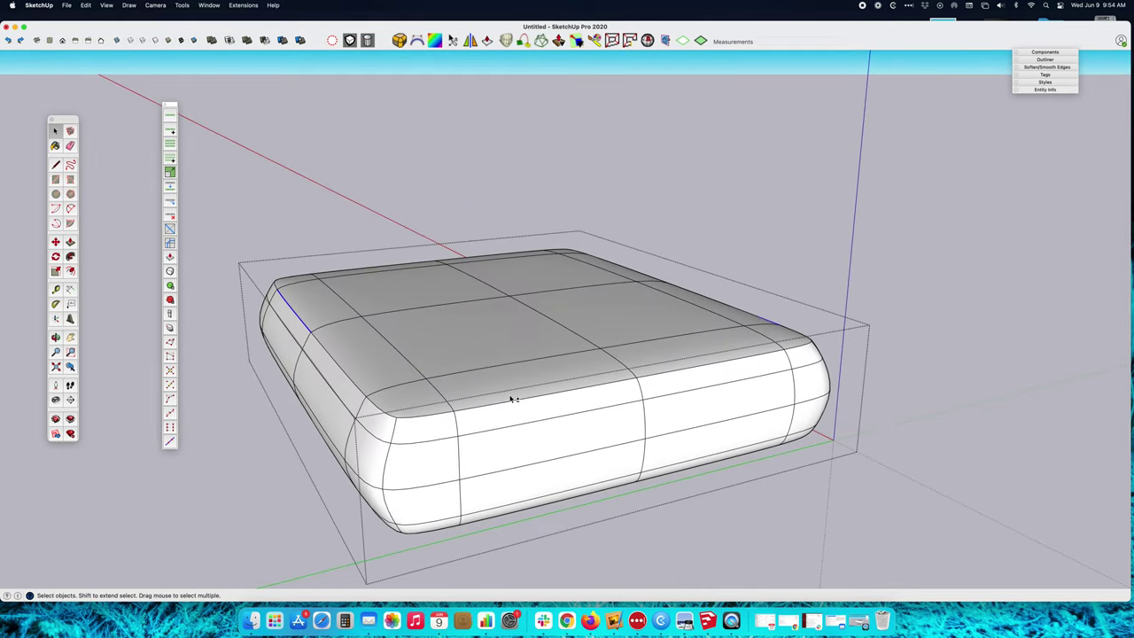
{"action": "middle_click_drag", "start_coordinate": [734, 392], "coordinate": [193, 112]}
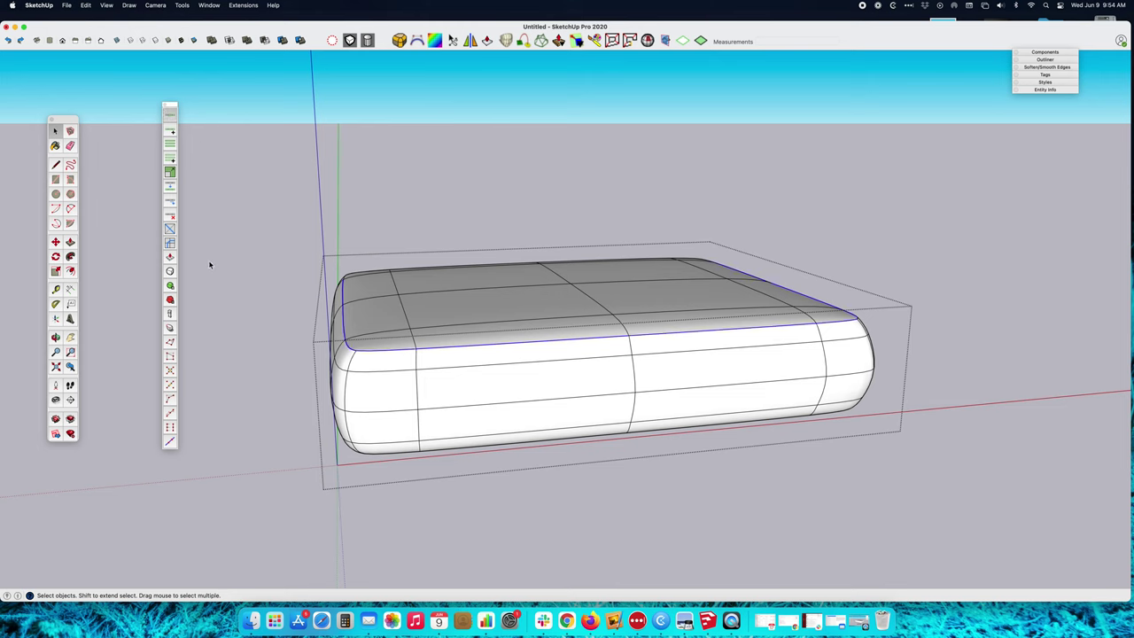
Reset the top edges' crease to 0.00 with the Crease tool and clear the selection
{"action": "key", "text": "k"}
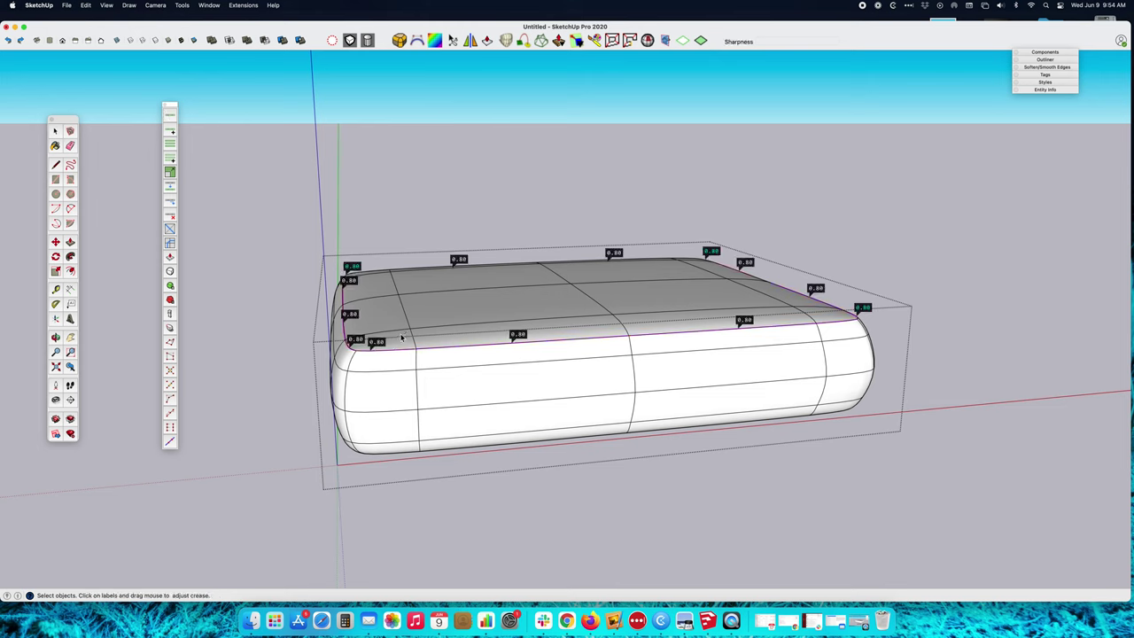
{"action": "left_click_drag", "start_coordinate": [519, 341], "coordinate": [533, 464]}
{"action": "key", "text": "Escape"}
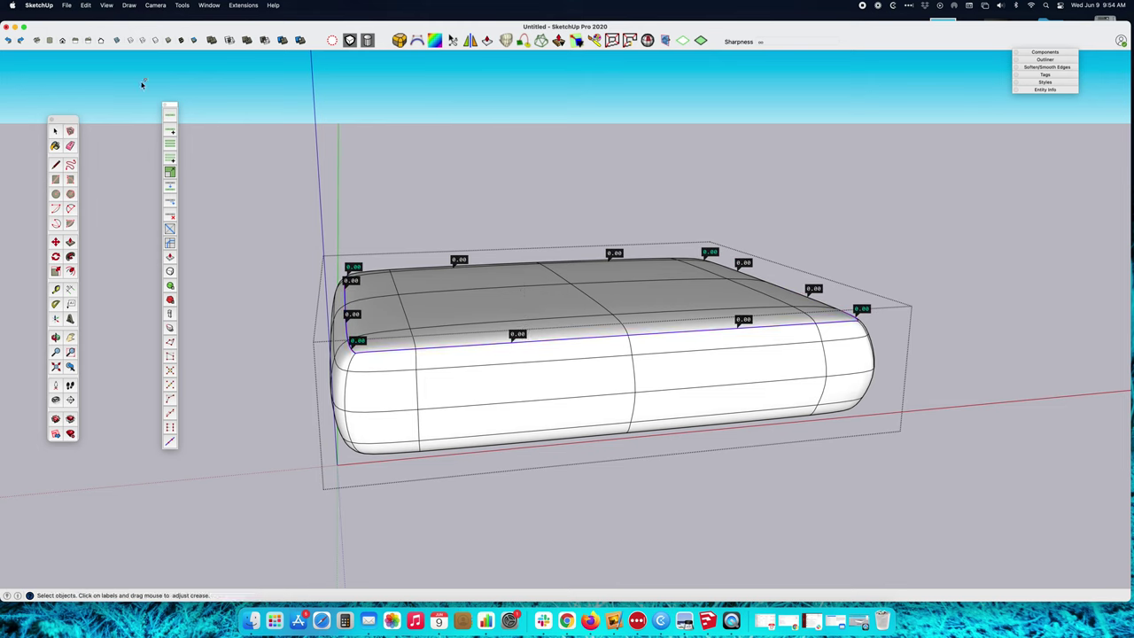
{"action": "key", "text": "space"}
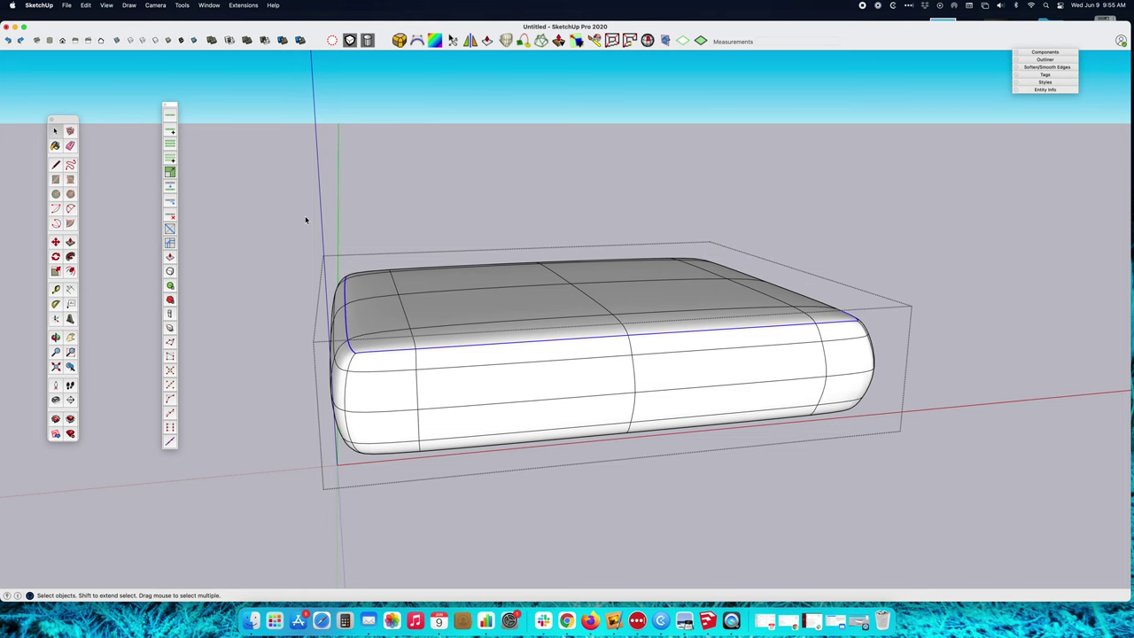
{"action": "left_click", "coordinate": [668, 240]}
{"action": "middle_click_drag", "start_coordinate": [667, 240], "coordinate": [298, 258]}
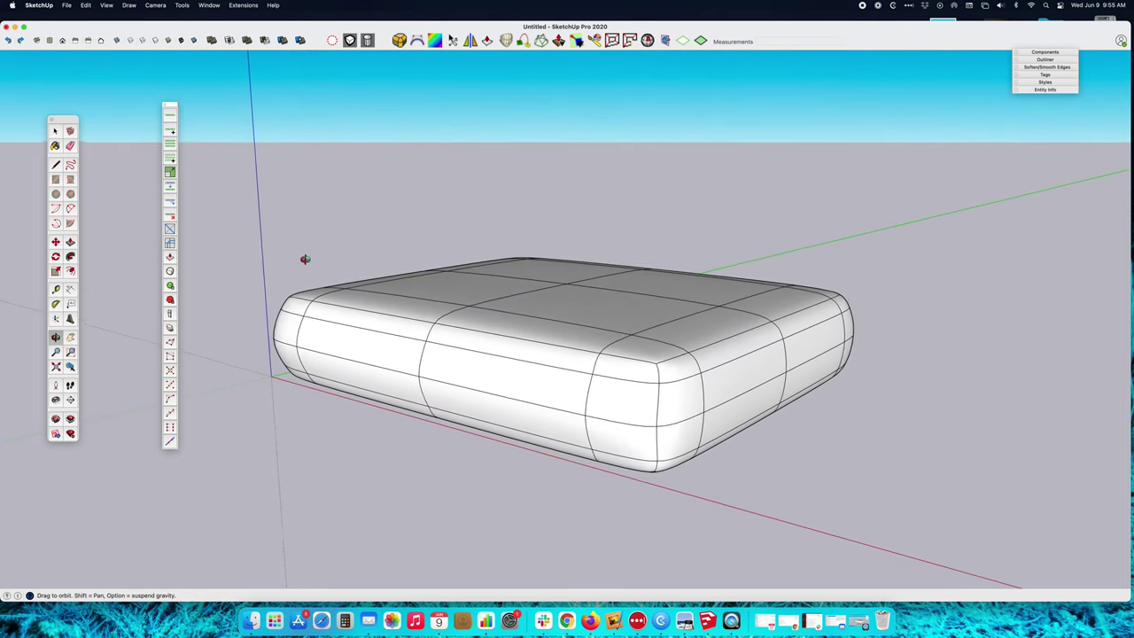
{"action": "key", "text": "space"}
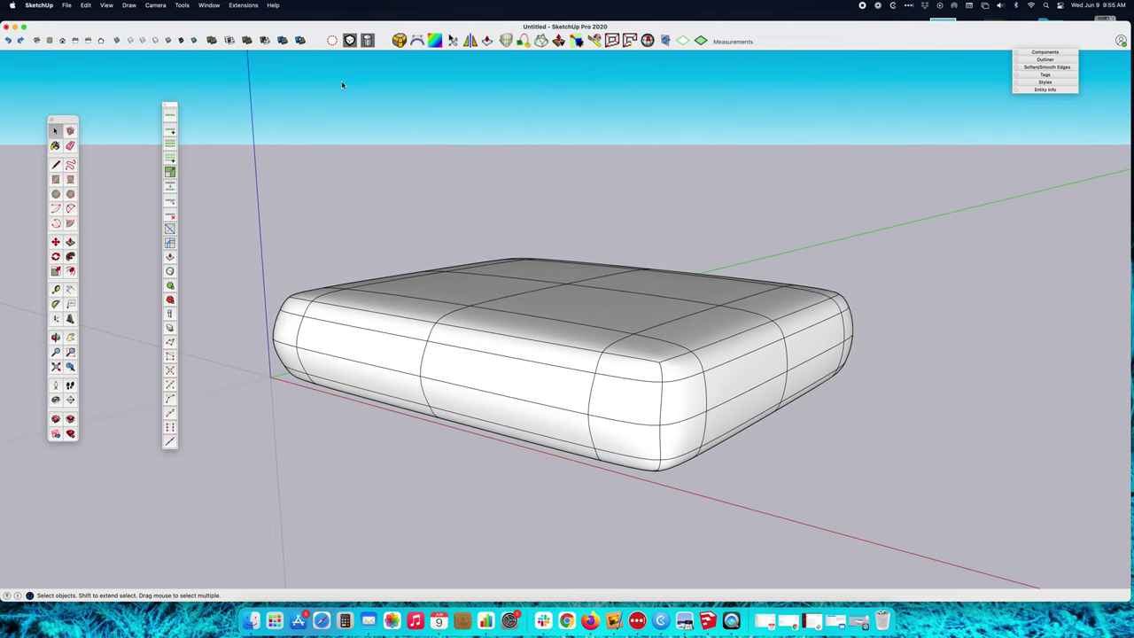
Turn off edge display, inspect the smooth cushion from several angles, then select it
{"action": "left_click", "coordinate": [368, 41]}
{"action": "middle_click_drag", "start_coordinate": [455, 322], "coordinate": [461, 278]}
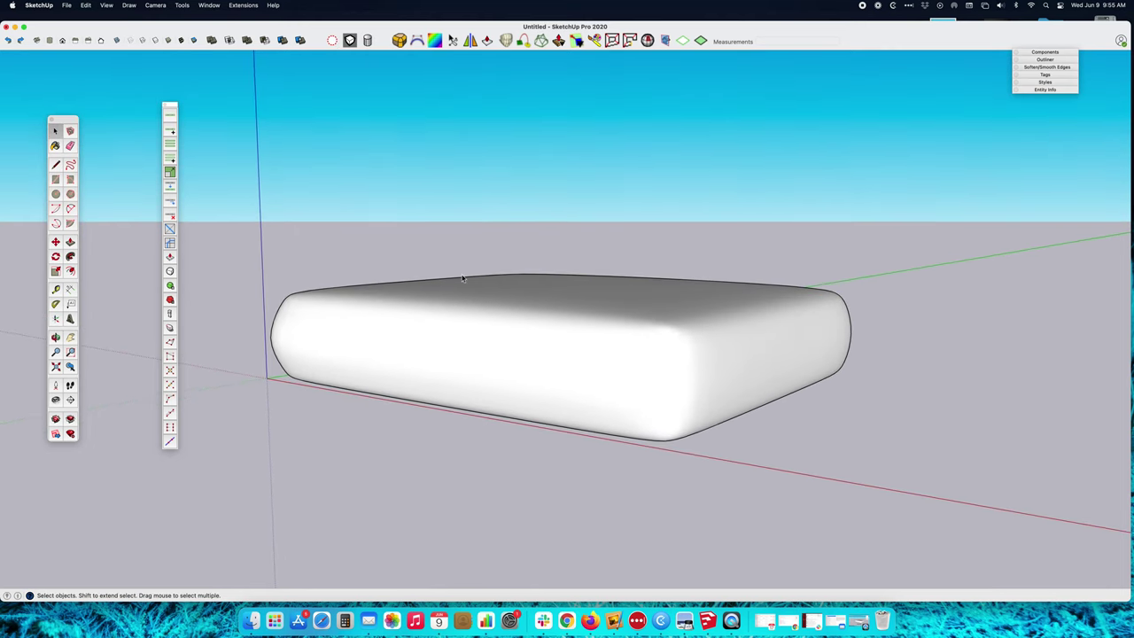
{"action": "middle_click_drag", "start_coordinate": [611, 255], "coordinate": [593, 298]}
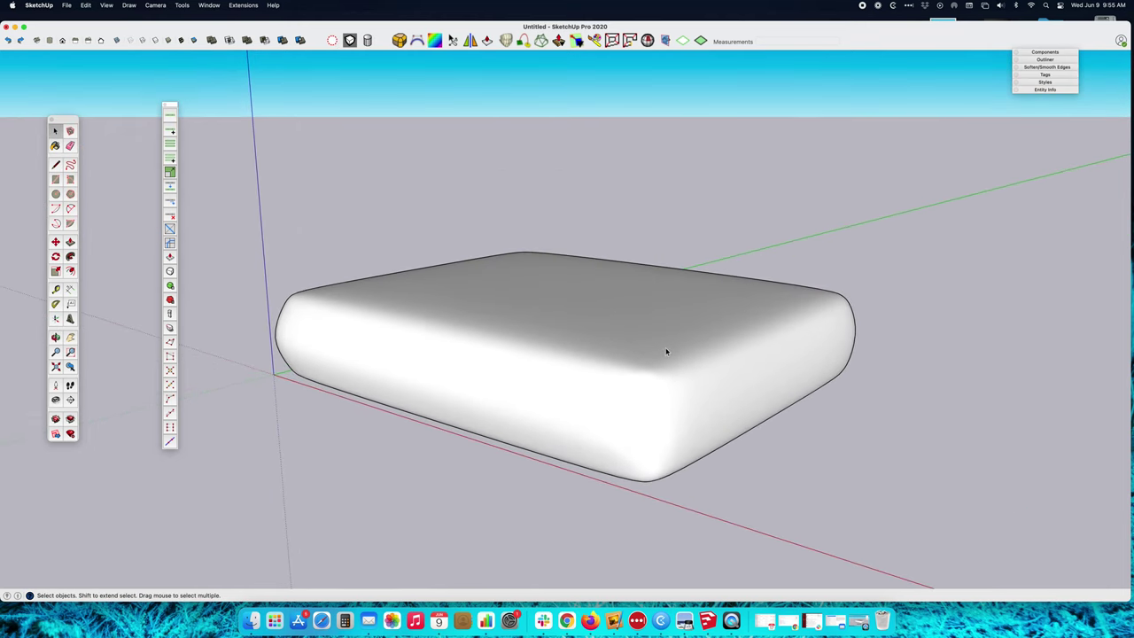
{"action": "middle_click_drag", "start_coordinate": [665, 351], "coordinate": [801, 262]}
{"action": "left_click_drag", "start_coordinate": [801, 263], "coordinate": [556, 327]}
{"action": "key", "text": "space"}
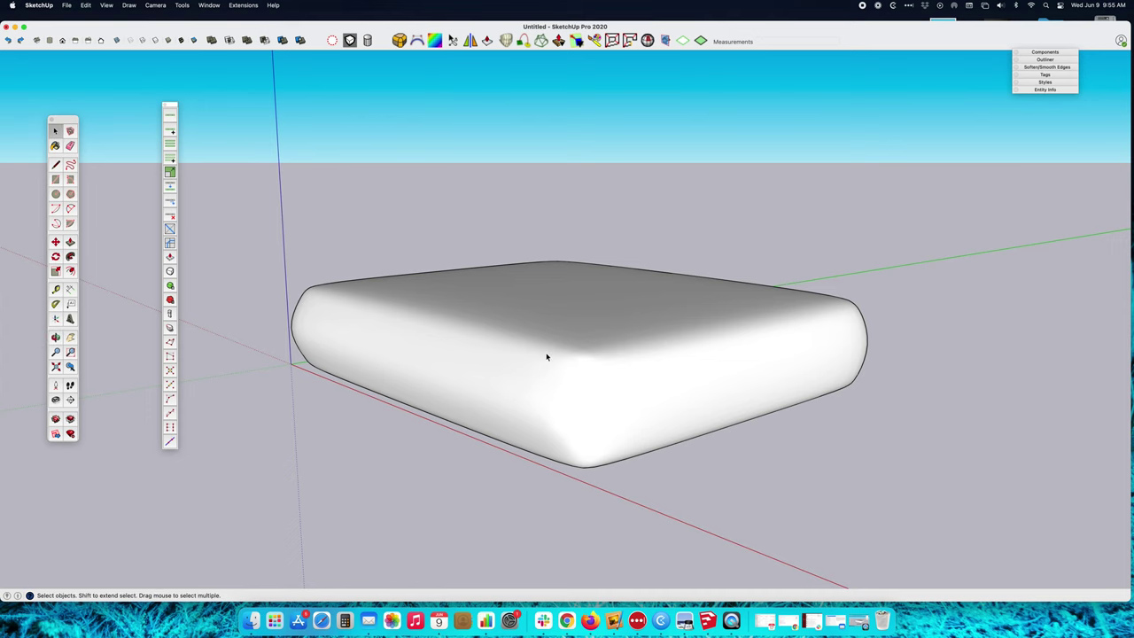
{"action": "middle_click_drag", "start_coordinate": [592, 378], "coordinate": [761, 374]}
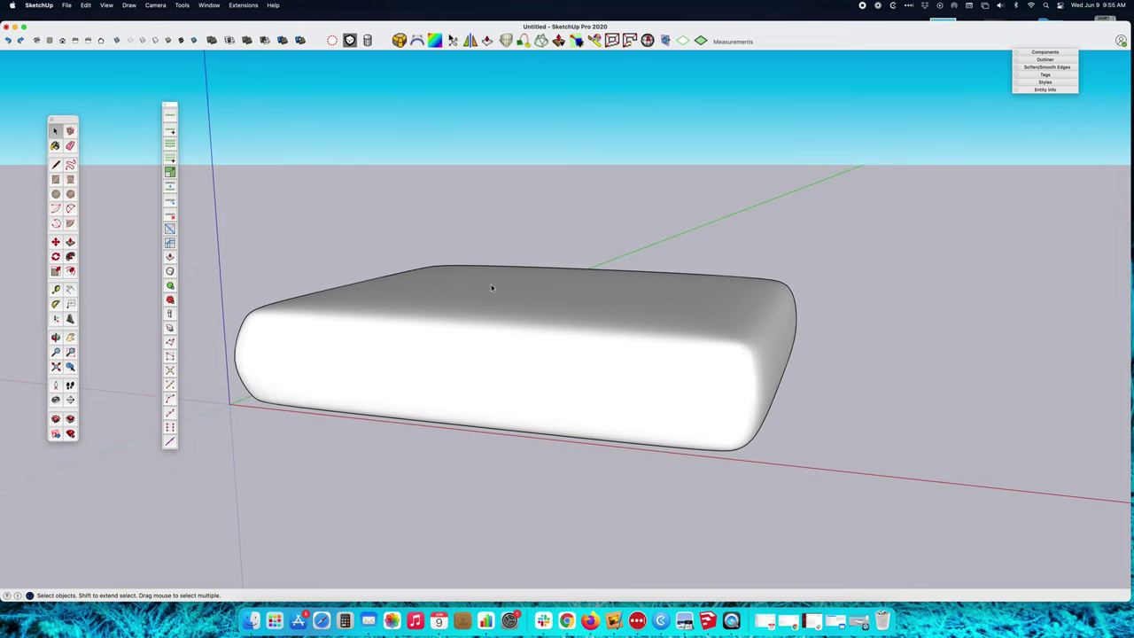
{"action": "left_click", "coordinate": [475, 283]}
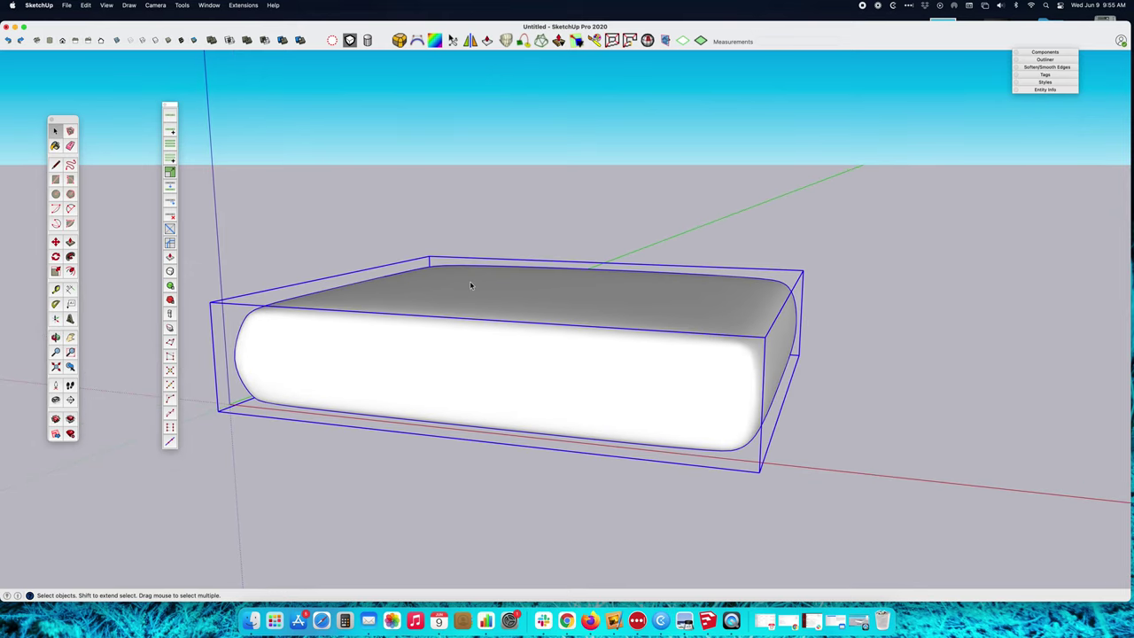
Copy the cushion with Move and snap the copy against the original's side
{"action": "key", "text": "m"}
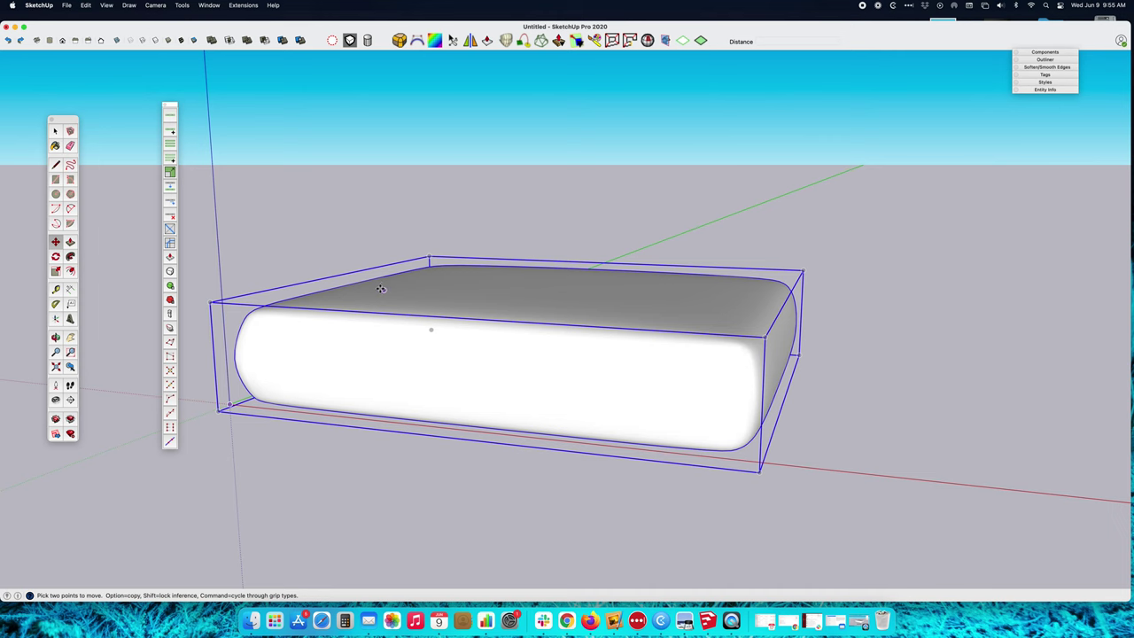
{"action": "left_click", "coordinate": [381, 289]}
{"action": "key", "text": "alt"}
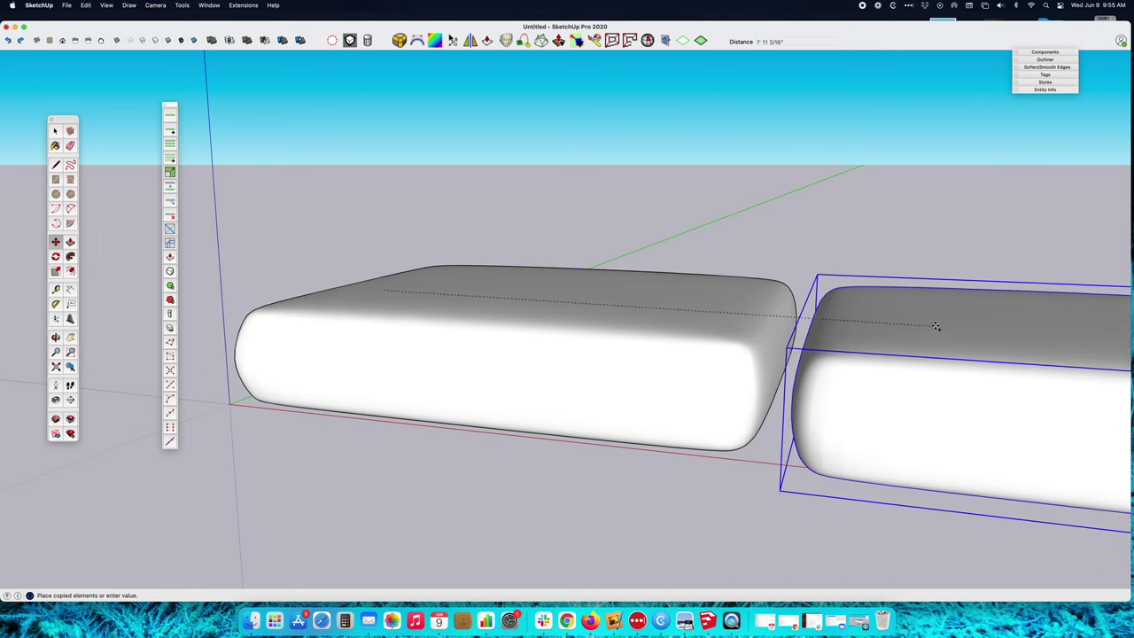
{"action": "left_click", "coordinate": [930, 335]}
Deselect and orbit from above and the front to check the two-cushion row
{"action": "middle_click_drag", "start_coordinate": [930, 338], "coordinate": [625, 307]}
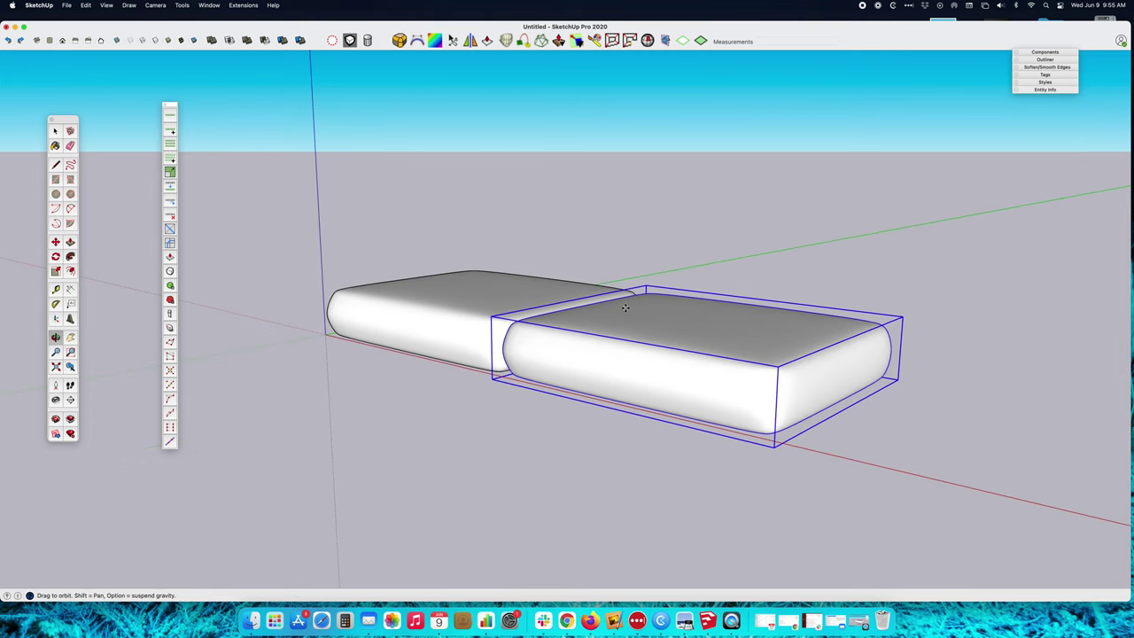
{"action": "left_click", "coordinate": [562, 446]}
{"action": "middle_click_drag", "start_coordinate": [893, 442], "coordinate": [843, 453]}
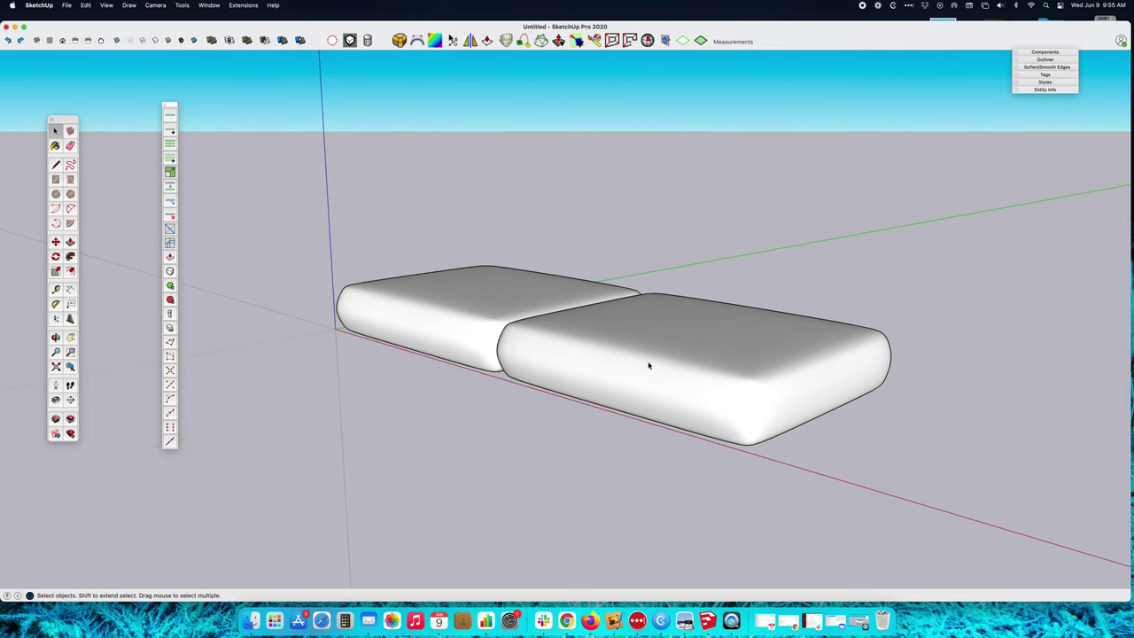
{"action": "middle_click_drag", "start_coordinate": [649, 365], "coordinate": [678, 340]}
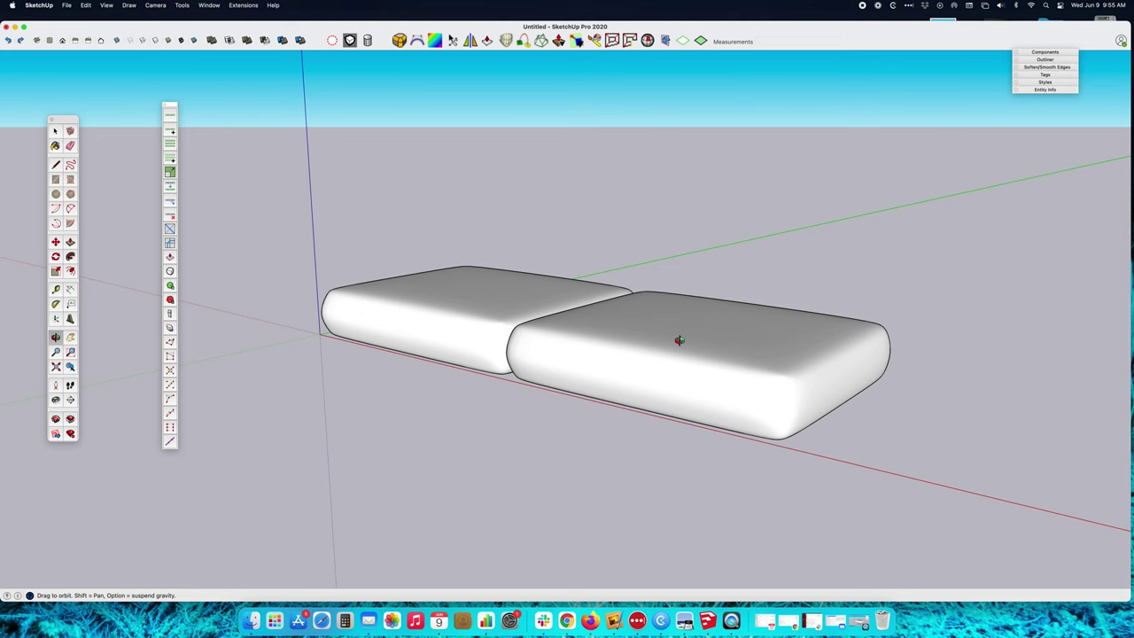
{"action": "middle_click_drag", "start_coordinate": [540, 395], "coordinate": [541, 366]}
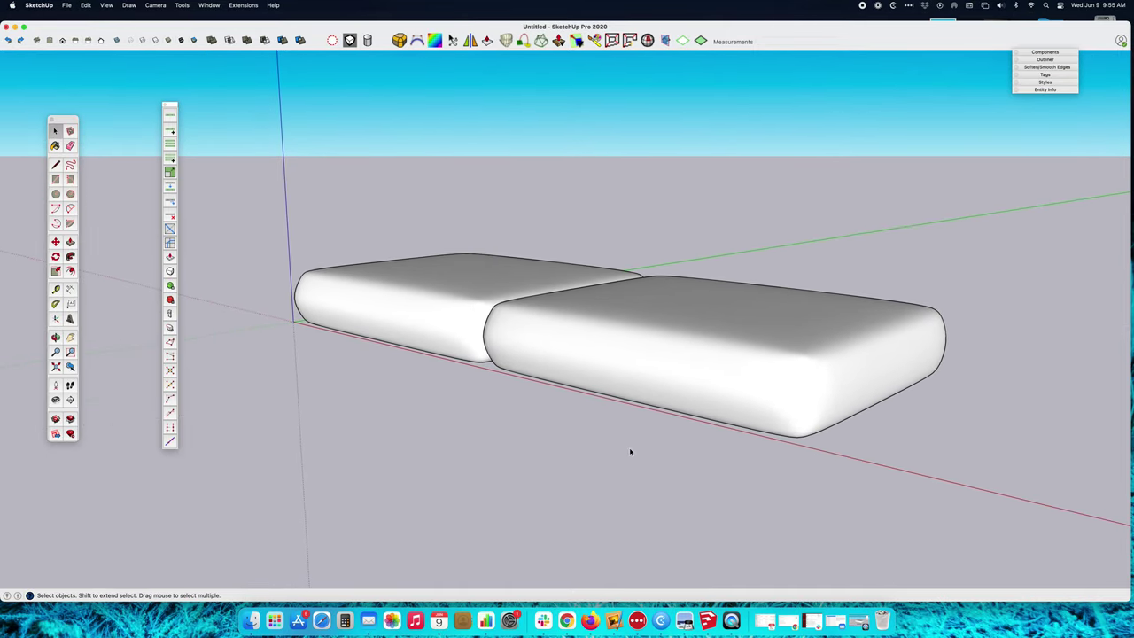